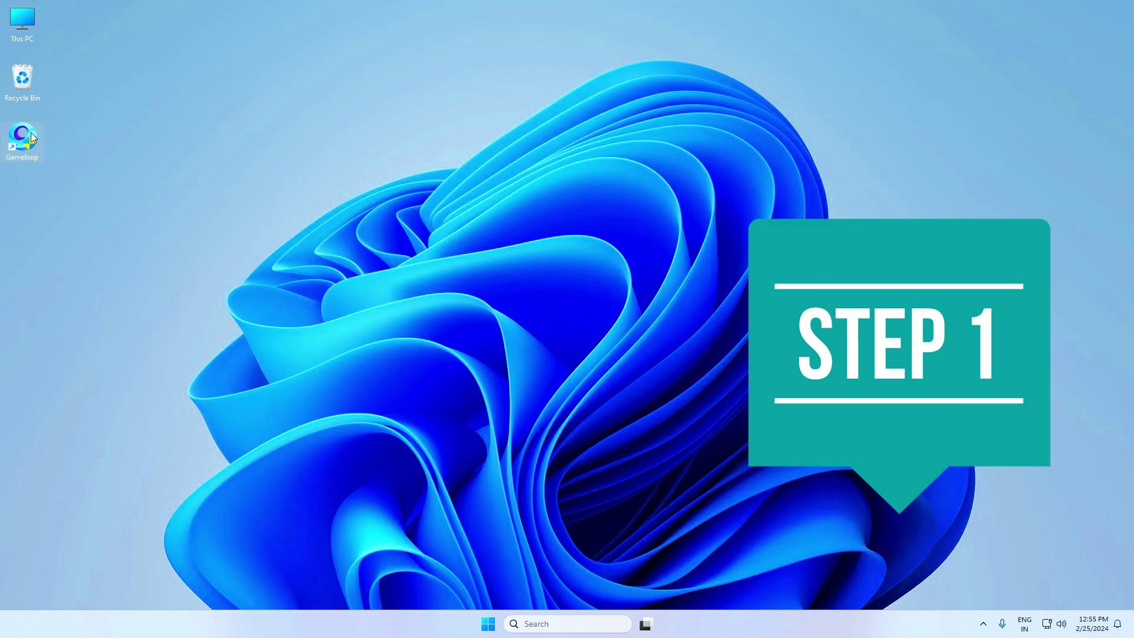
Step: Launch GameLoop from the desktop and allow it to make changes to the device
double_click(30, 132)
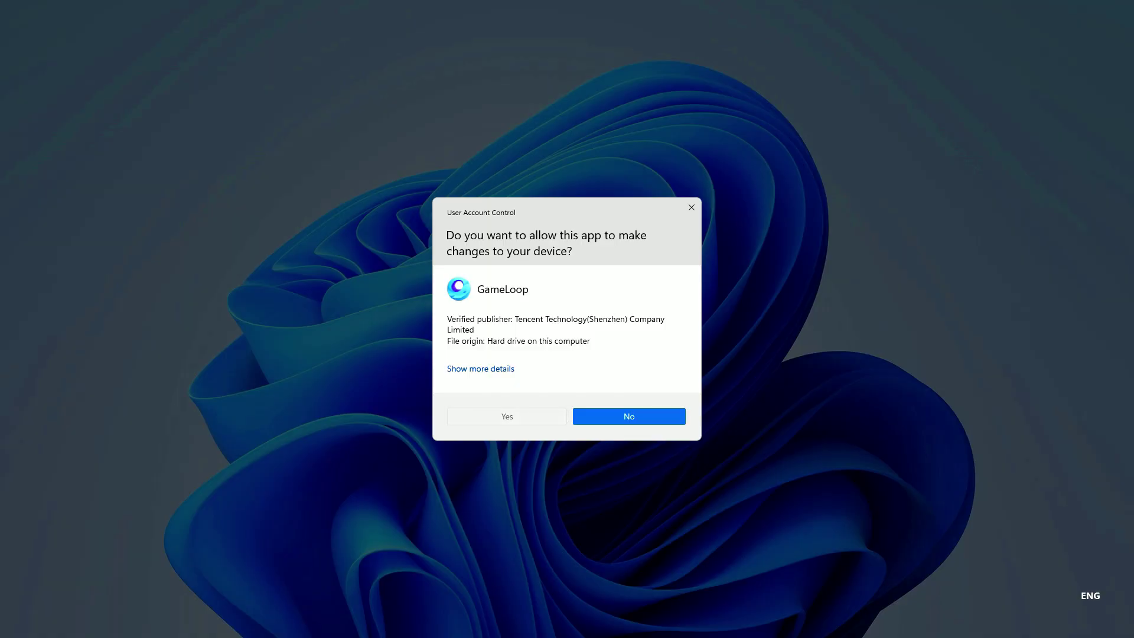
click(507, 416)
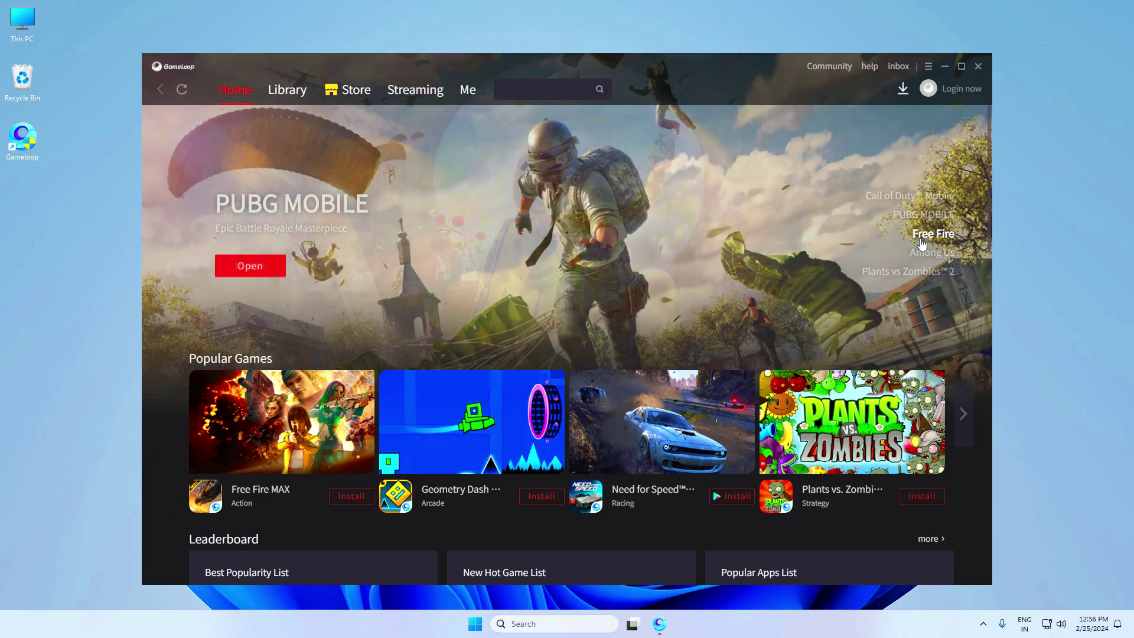
scroll(736, 354, down, 5)
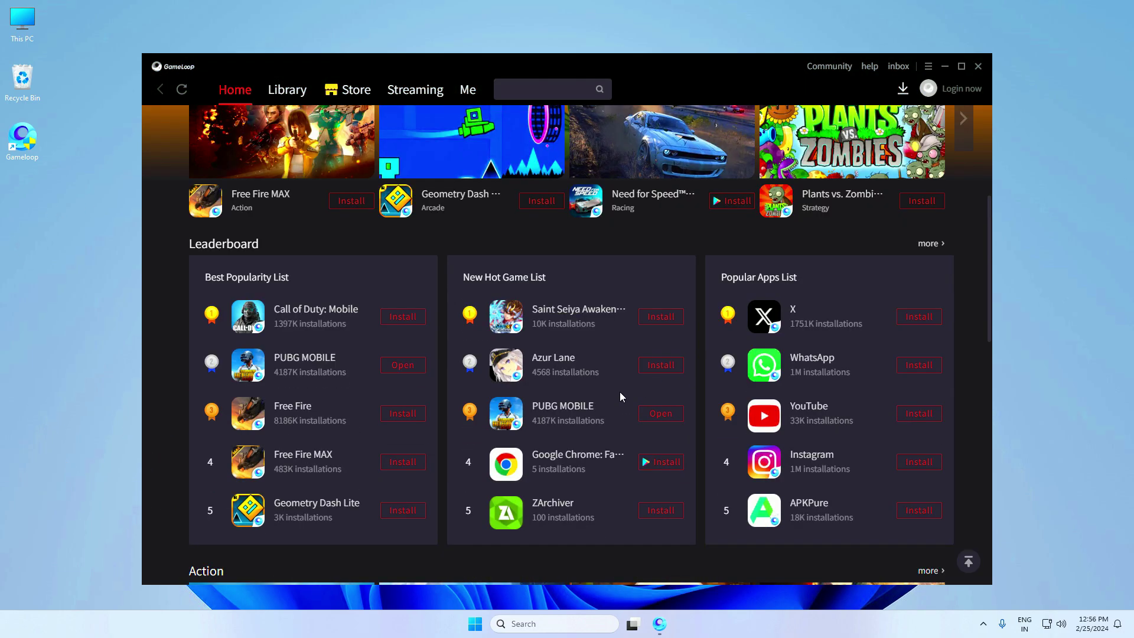
scroll(591, 384, up, 5)
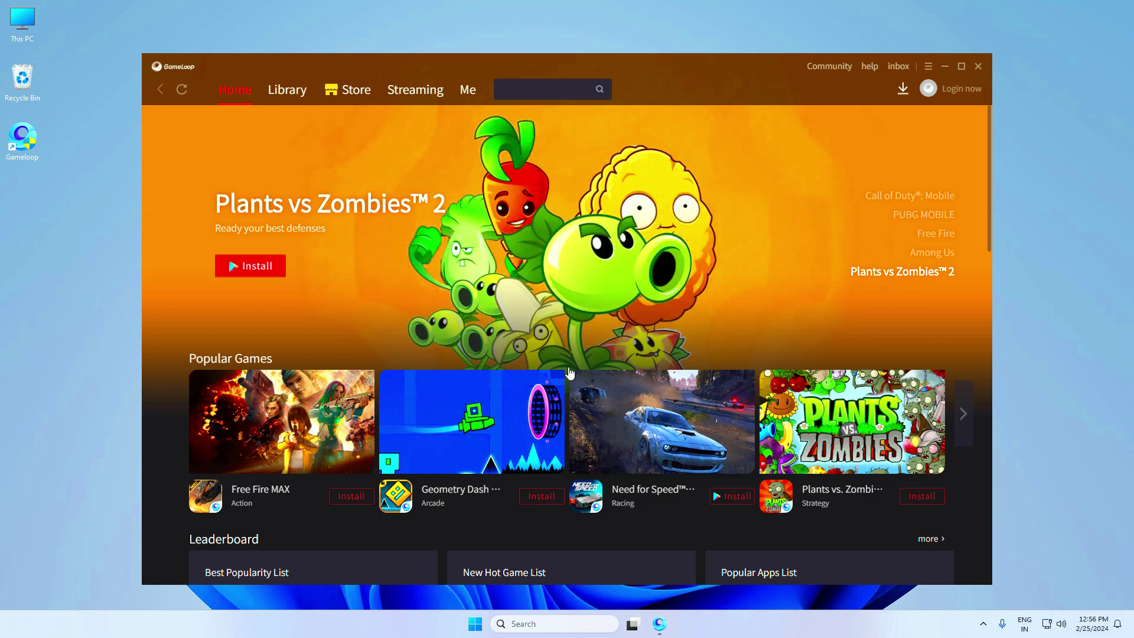
Step: Check for a GameLoop update and install version 4.1.131.90
click(928, 67)
click(888, 86)
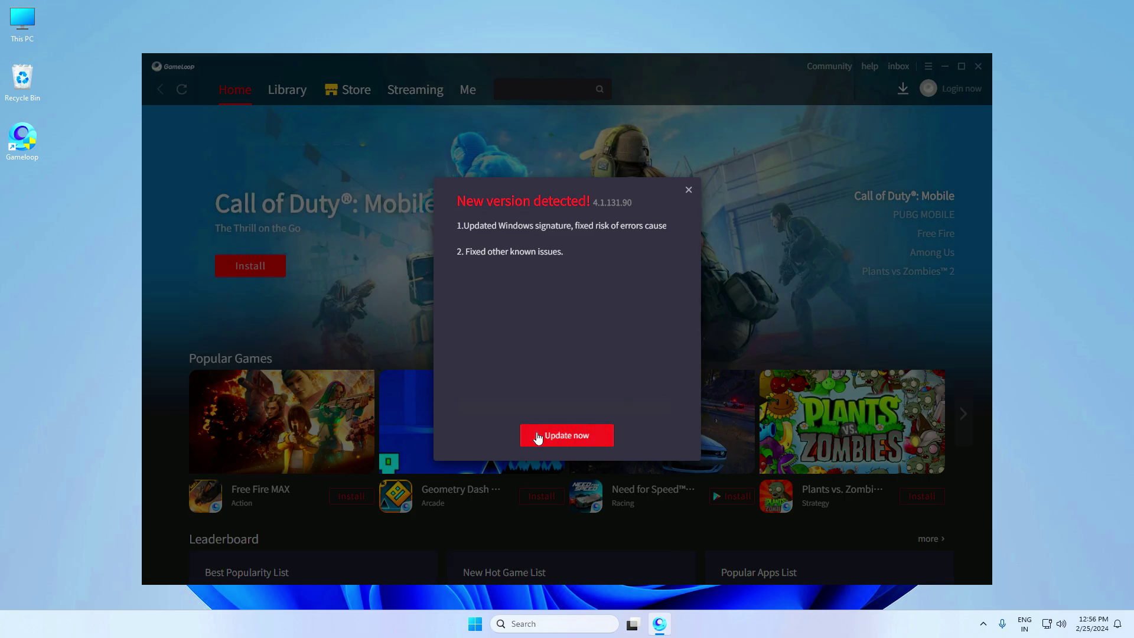
click(565, 436)
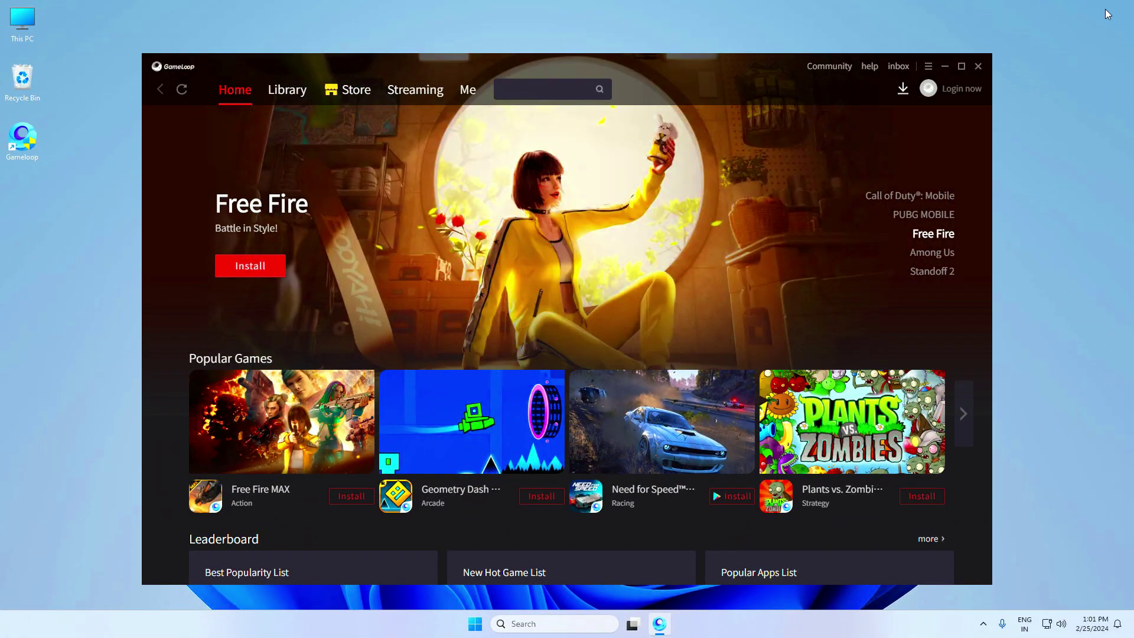
Step: In the basic settings, disable auto run at startup, hide advanced watermarks, best fixed window ratio, auto download reserved game and the boss key
click(926, 66)
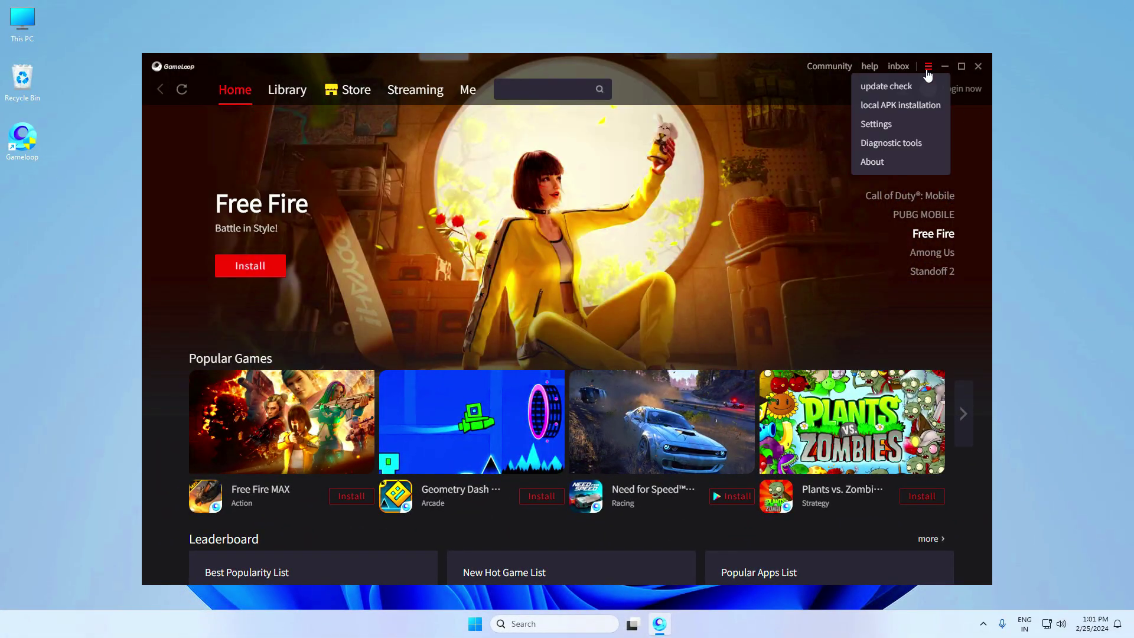
click(901, 127)
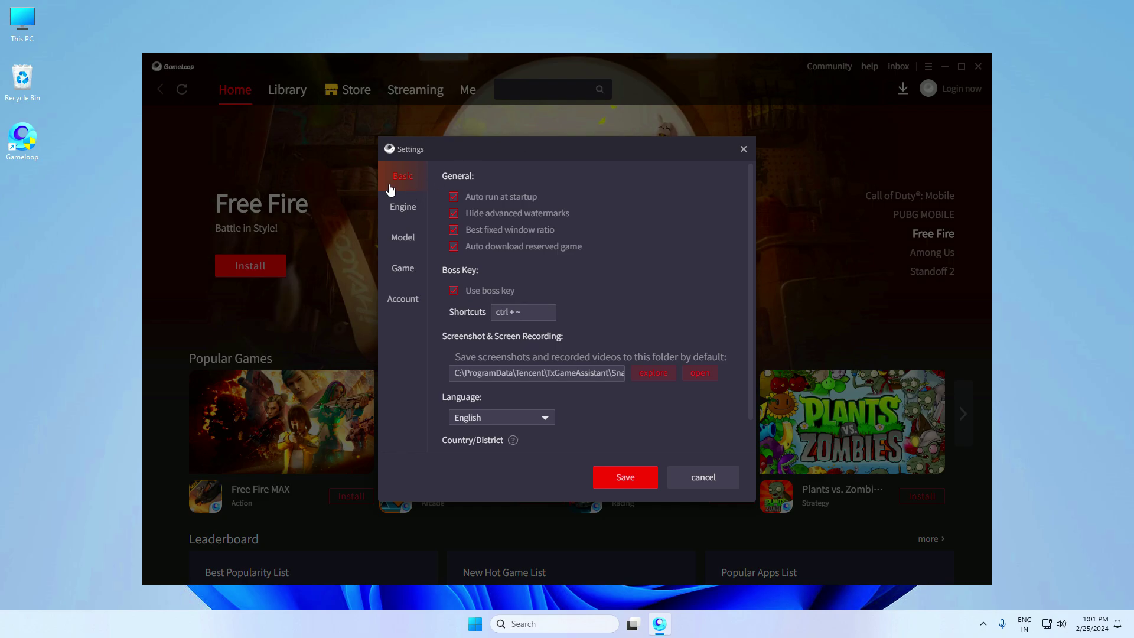
click(453, 196)
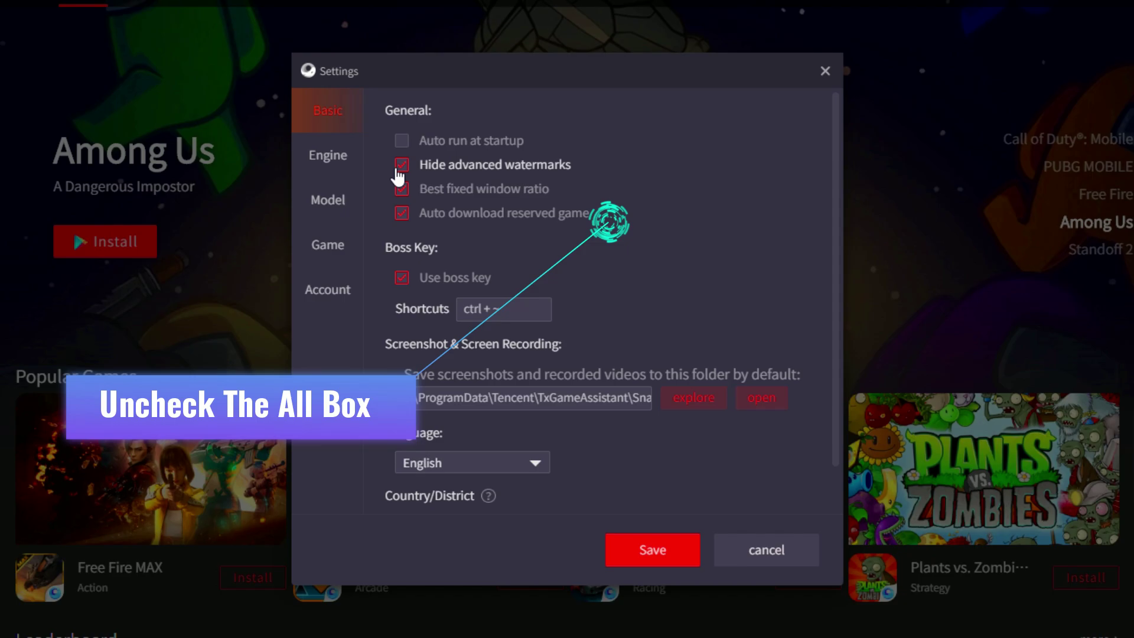
click(402, 164)
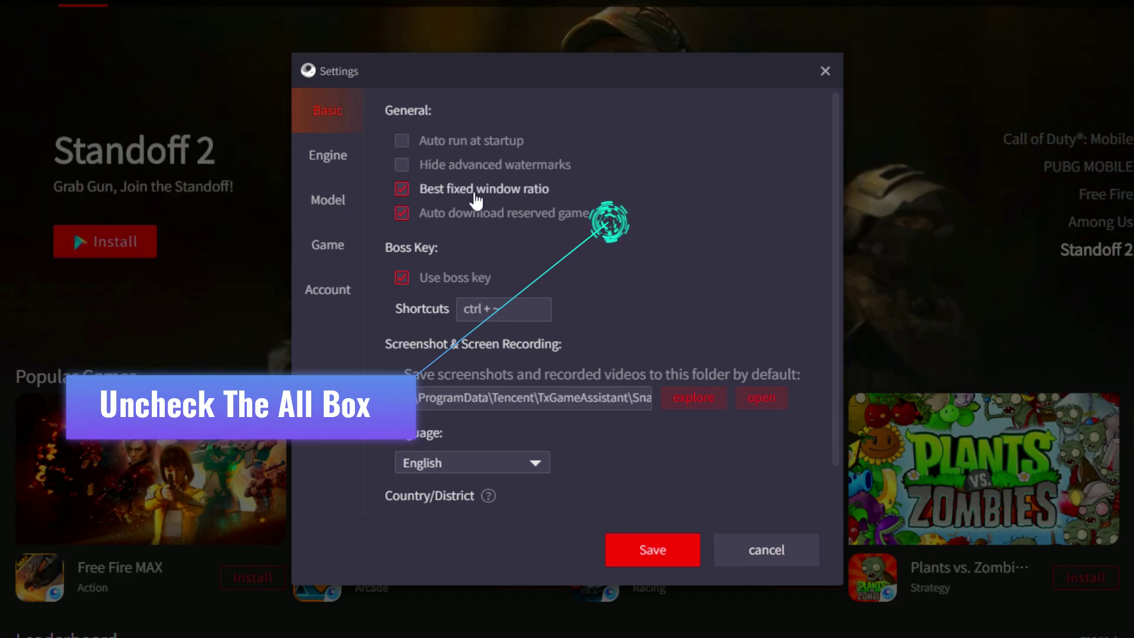
click(402, 191)
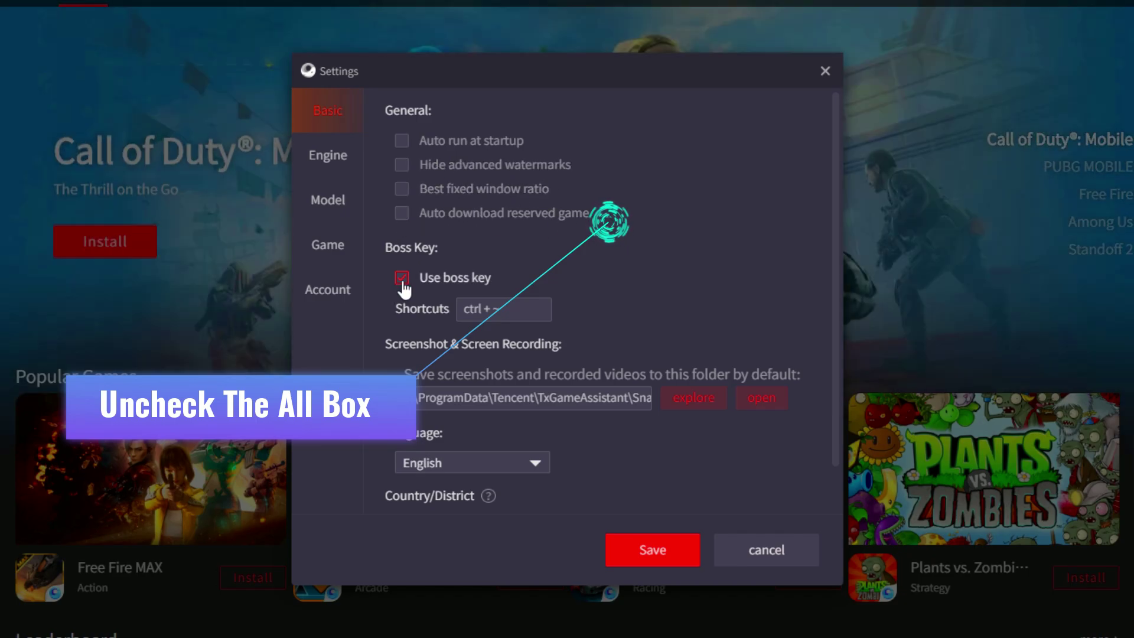
click(440, 282)
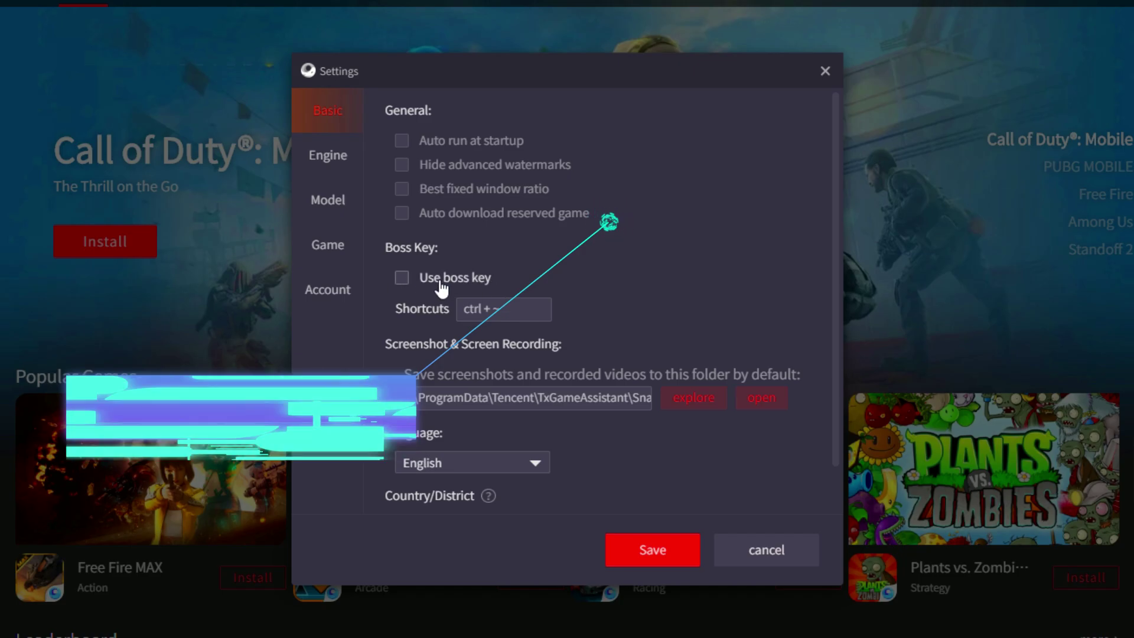
Step: Set the Country/District in the basic settings to India
scroll(665, 432, down, 1)
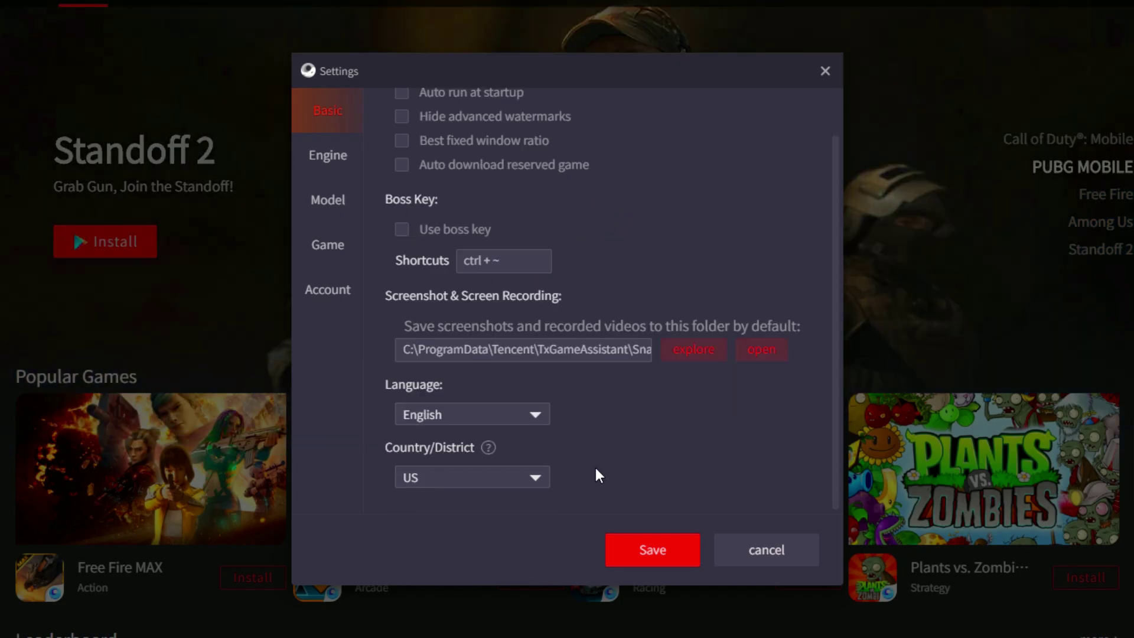
click(448, 473)
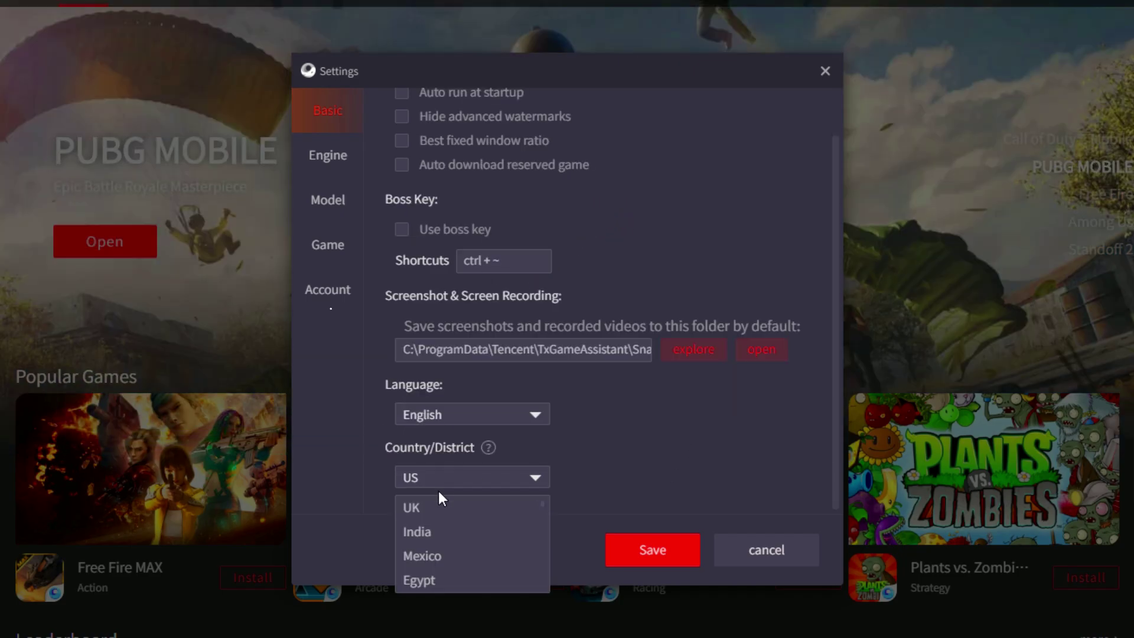
click(407, 534)
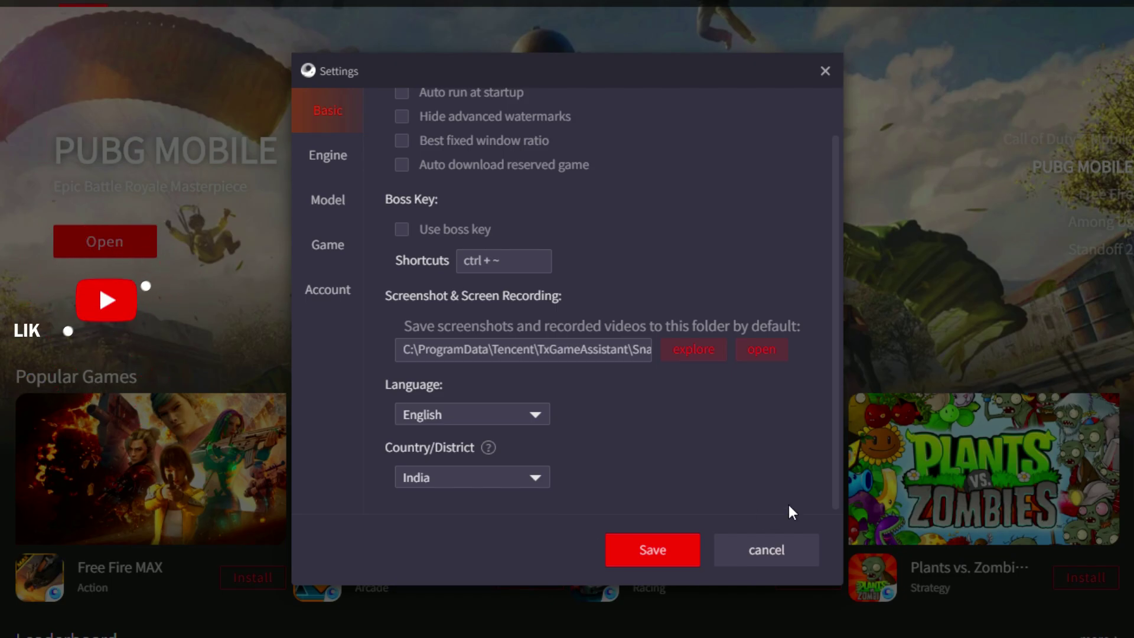
scroll(679, 254, up, 1)
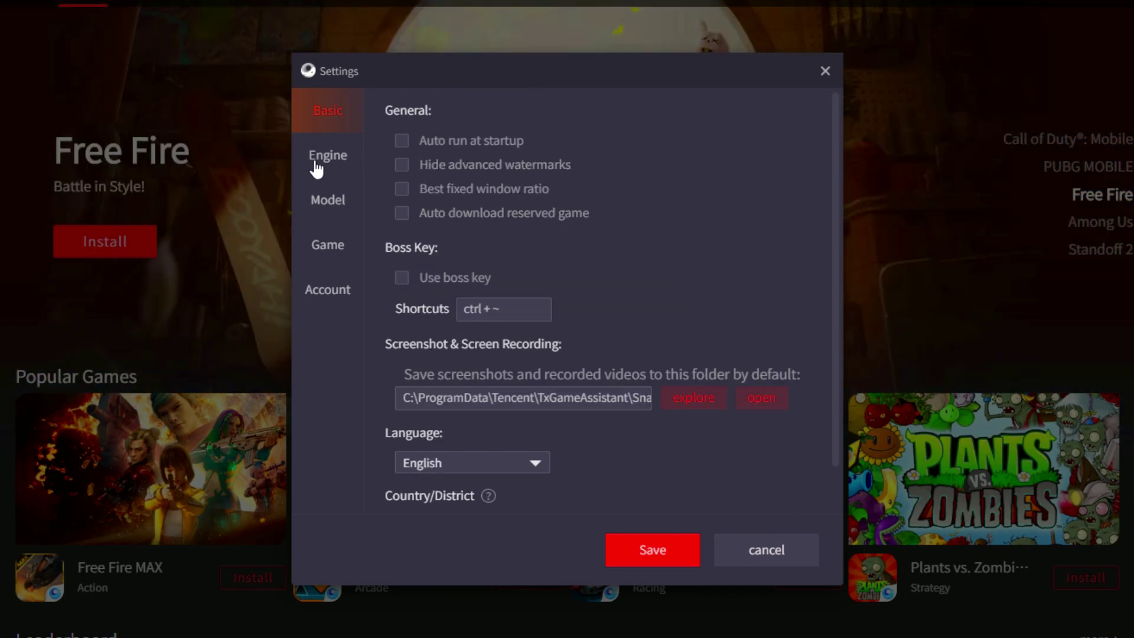
Step: In the engine settings, choose DirectX+ rendering, disable vertical sync, adb Debugging and Root Authority, and set anti-aliasing to Off
click(317, 165)
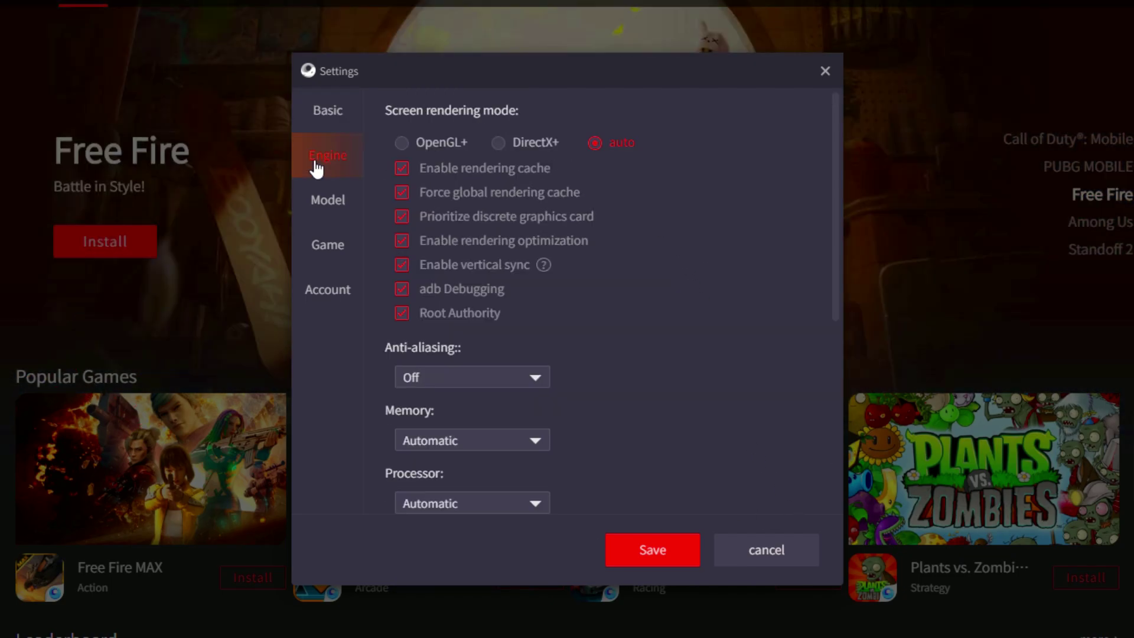
click(402, 143)
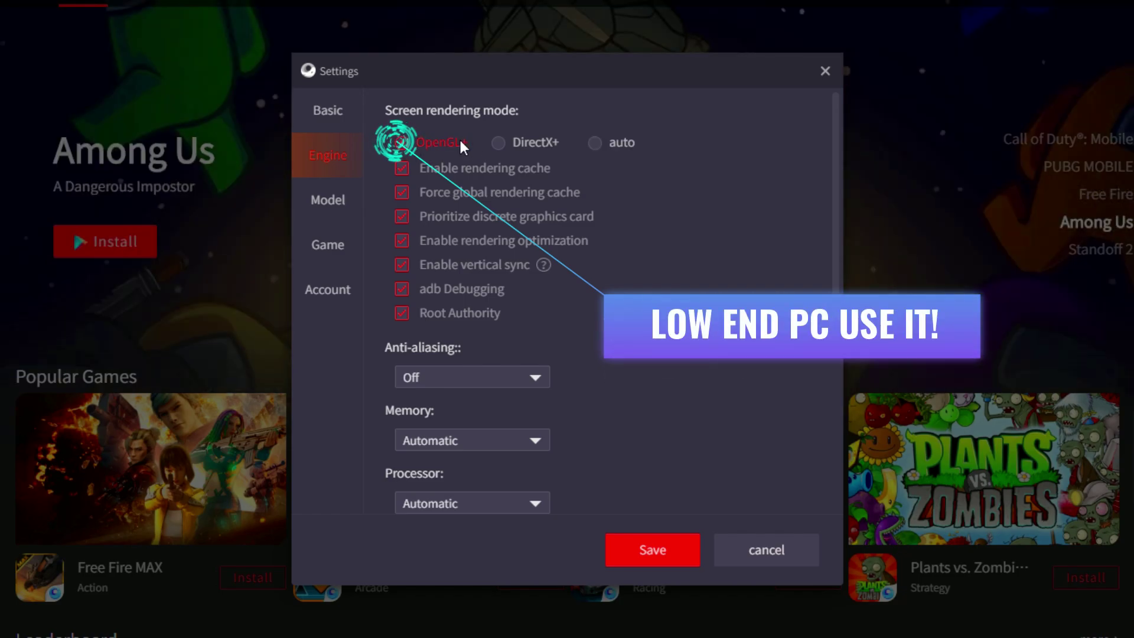
click(497, 144)
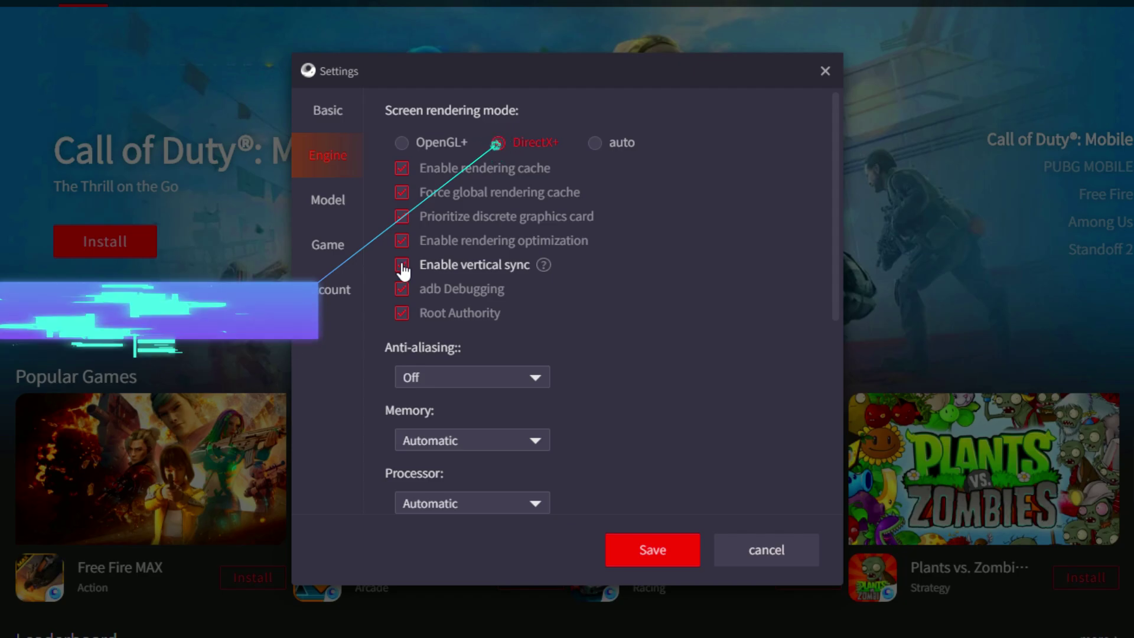
mouse_move(544, 264)
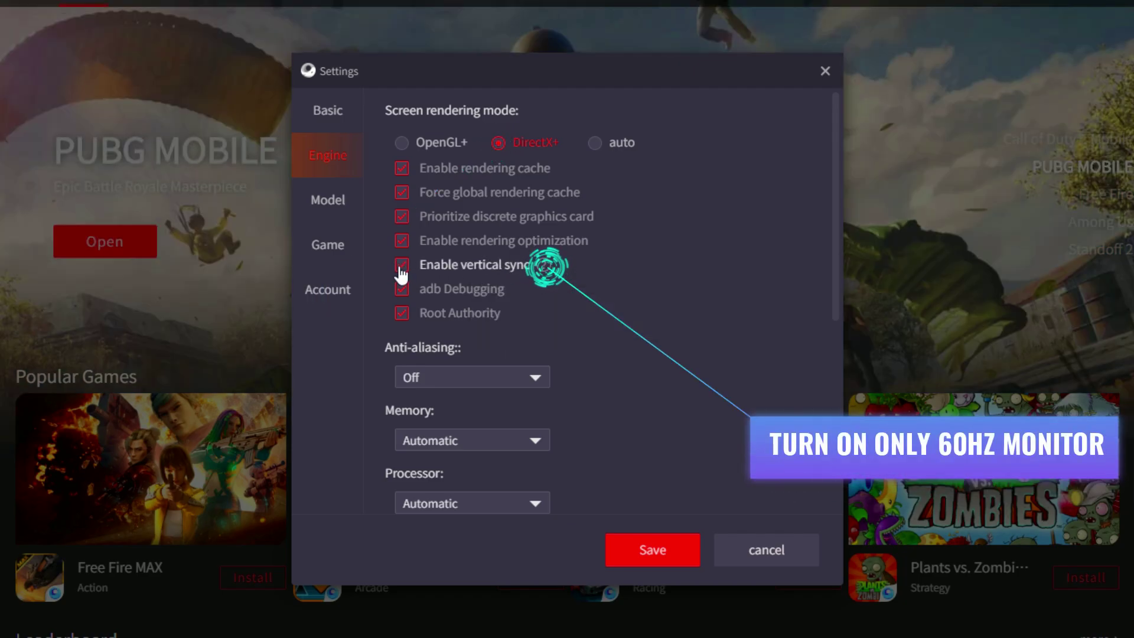
click(401, 289)
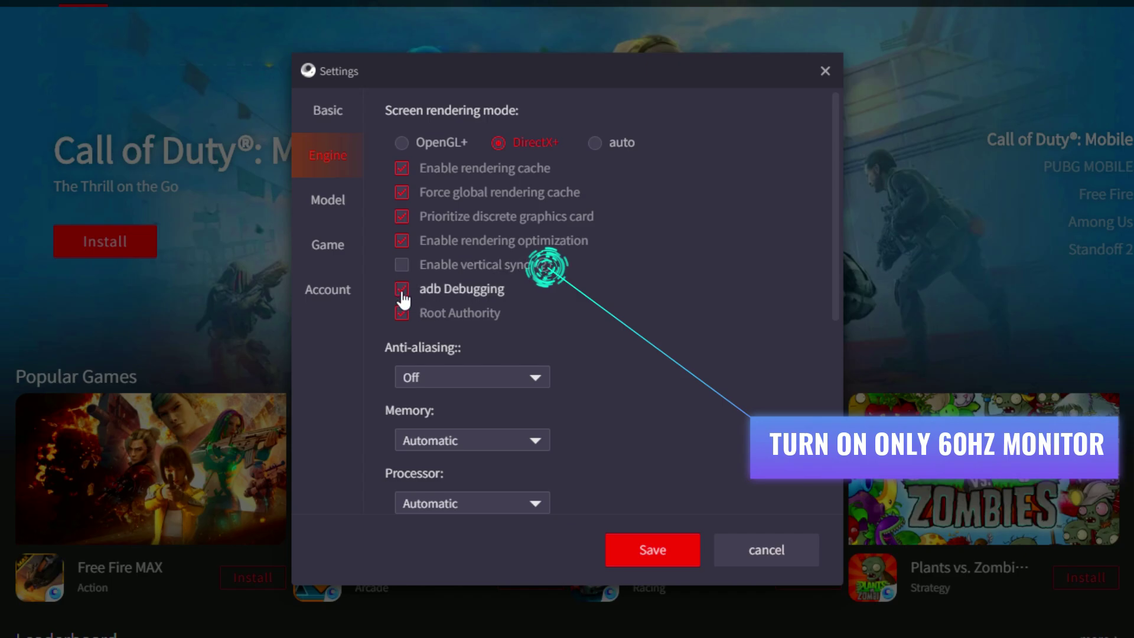
click(401, 313)
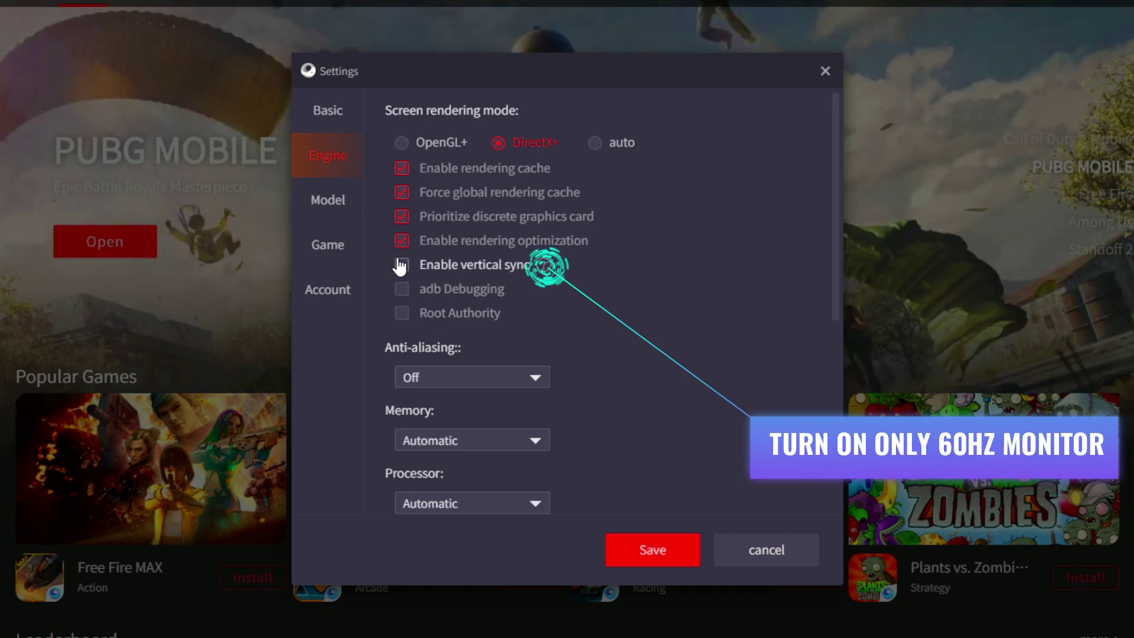
click(406, 378)
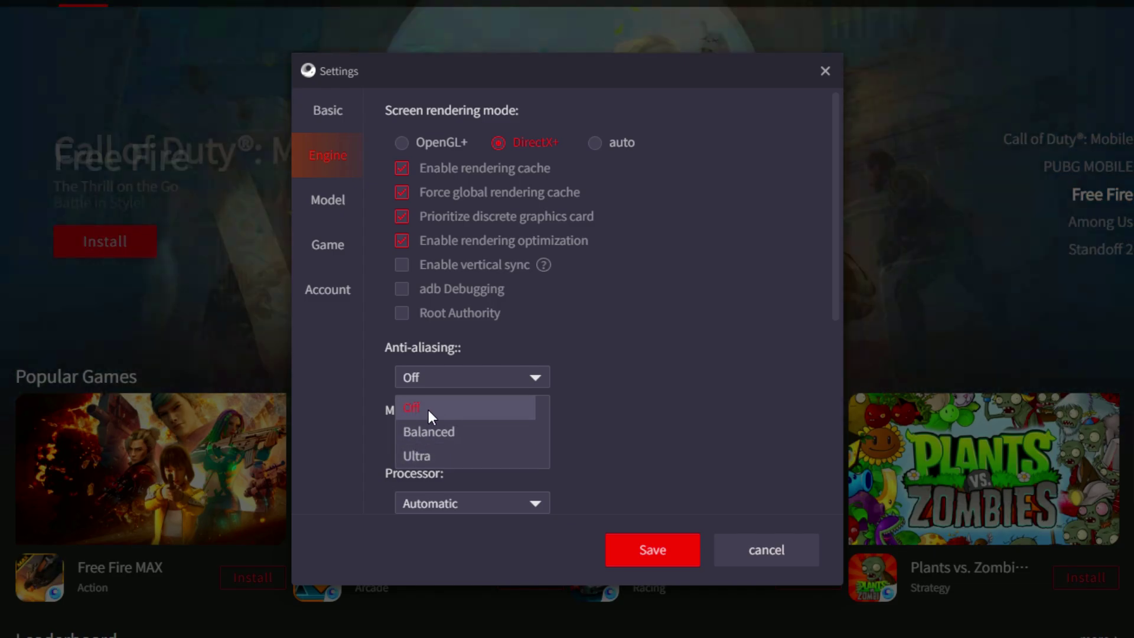
click(430, 409)
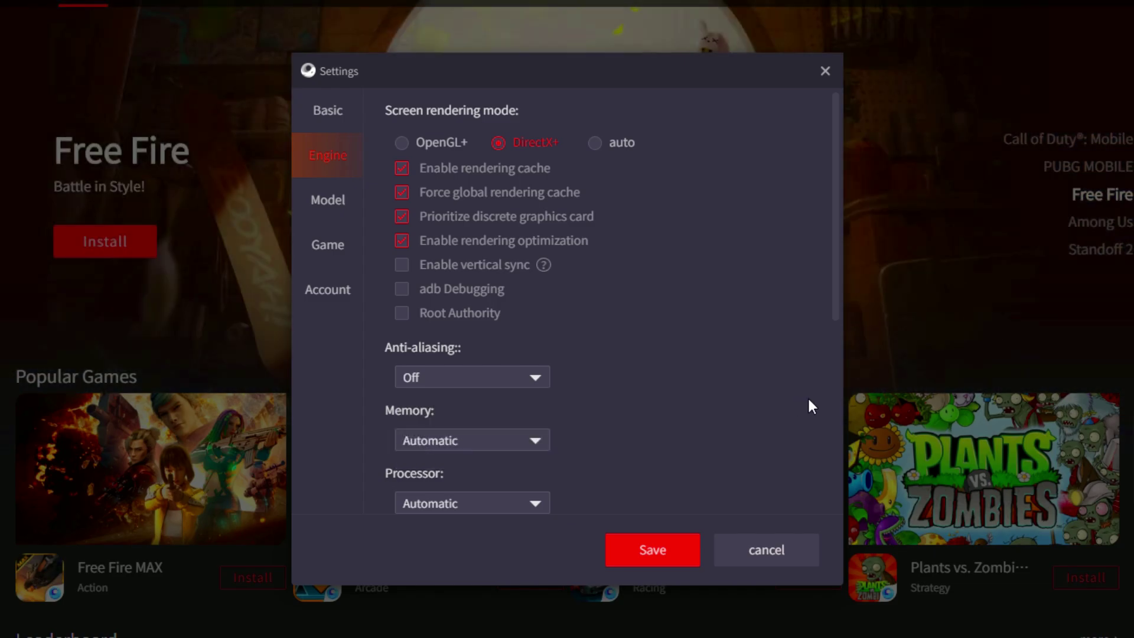
Step: Review the engine's memory choices and check the computer's installed RAM in Task Manager's performance data
scroll(795, 355, down, 2)
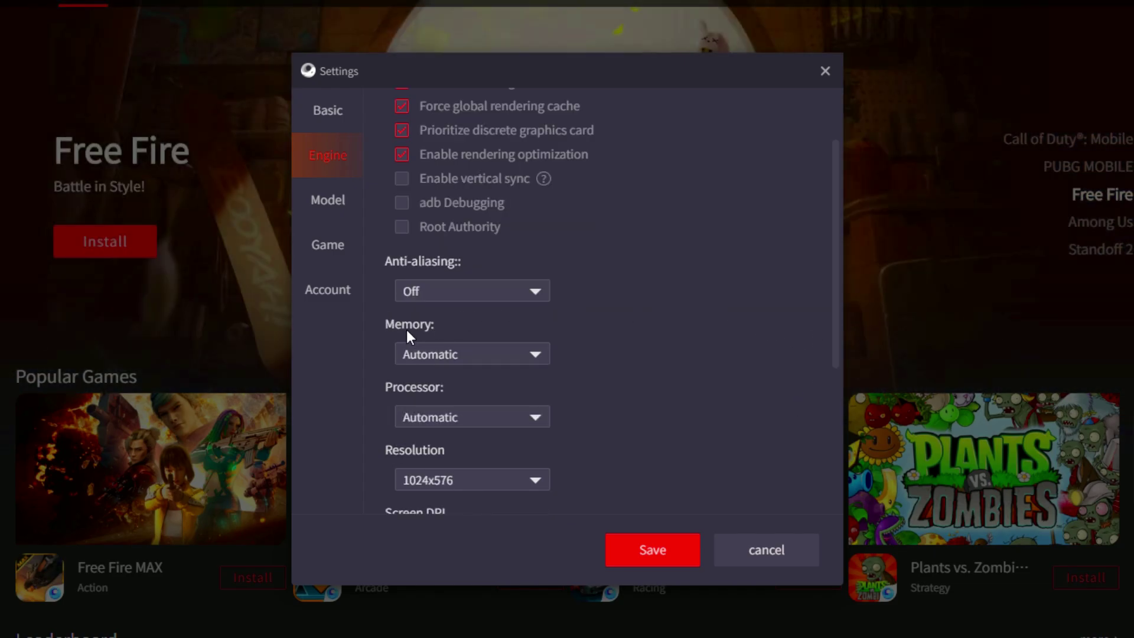
click(450, 353)
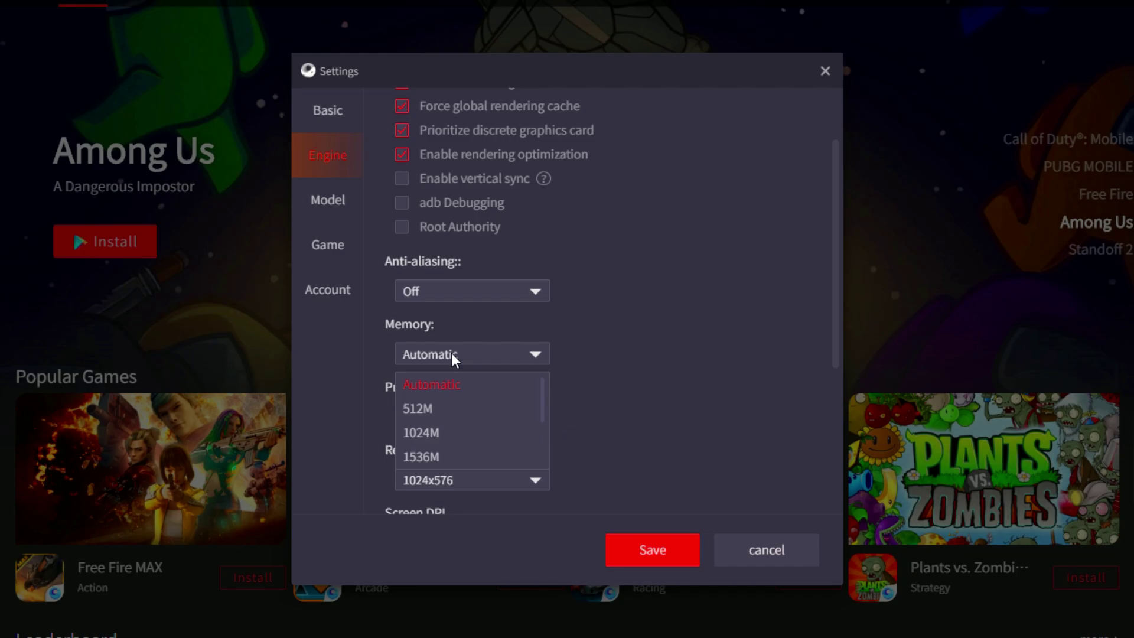
click(448, 357)
right_click(880, 612)
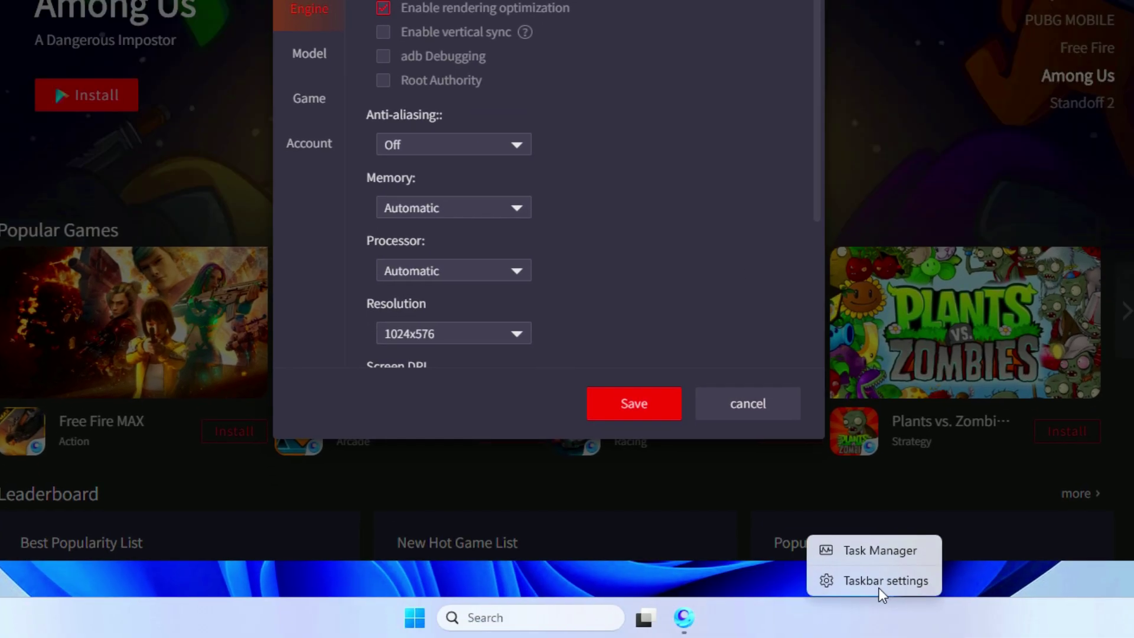
click(865, 558)
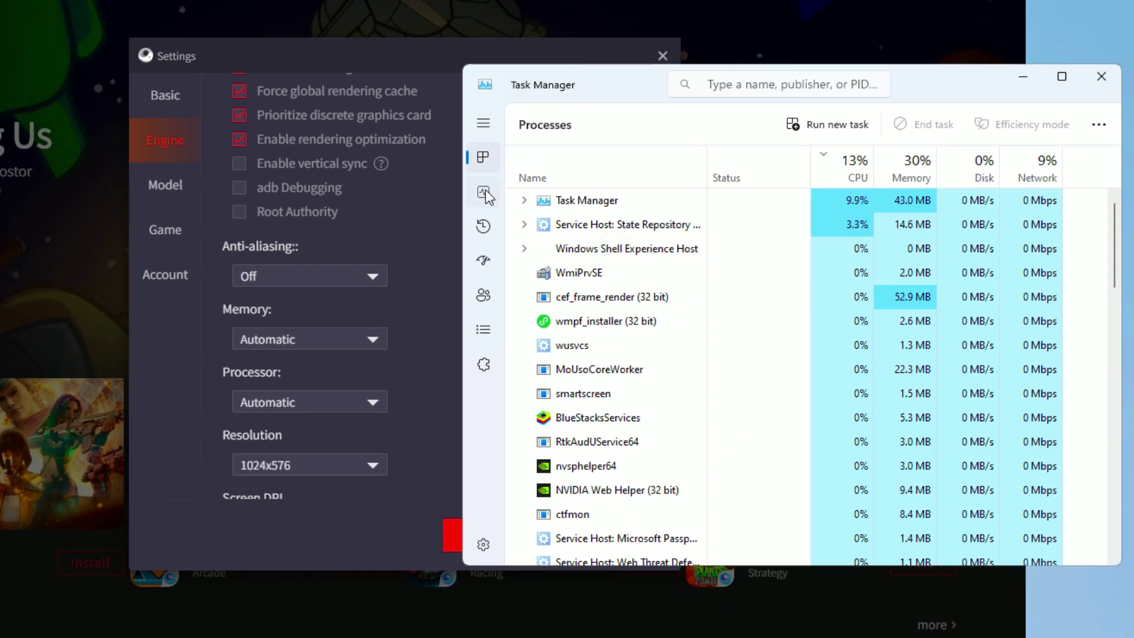
click(486, 190)
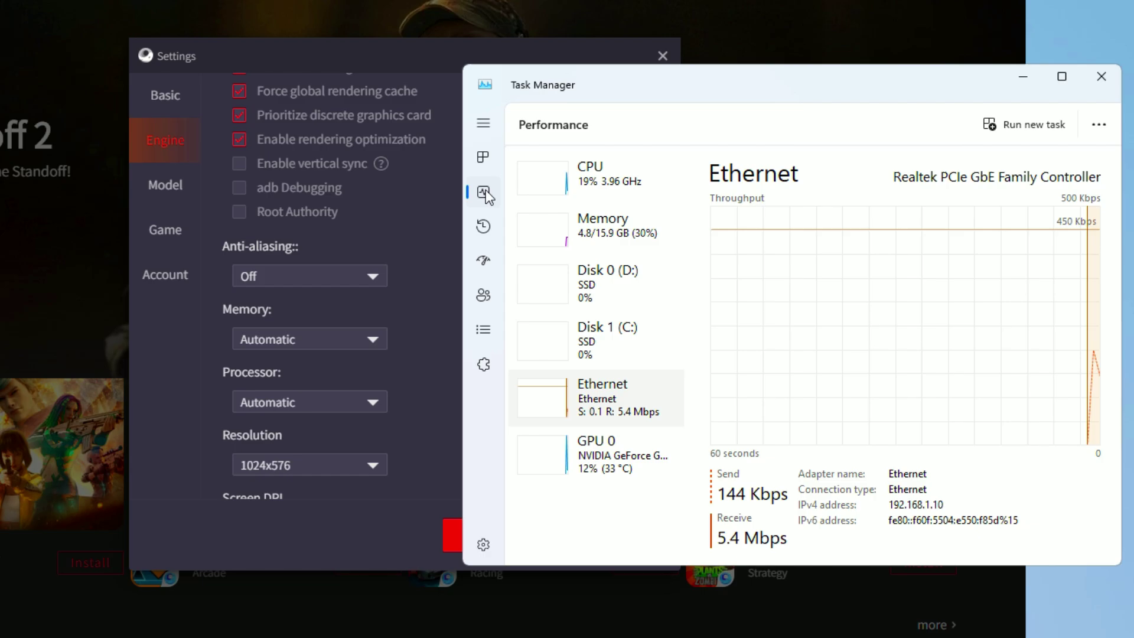
click(620, 228)
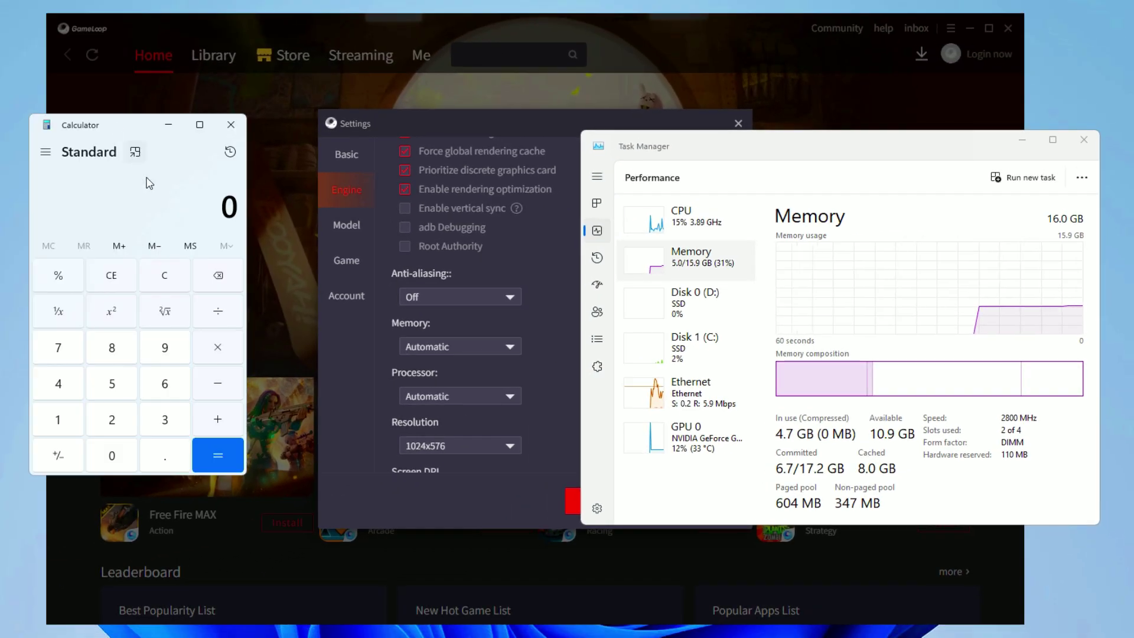
Step: Switch to Calculator, multiply the RAM size of 16 by 1024 and highlight the result
click(58, 420)
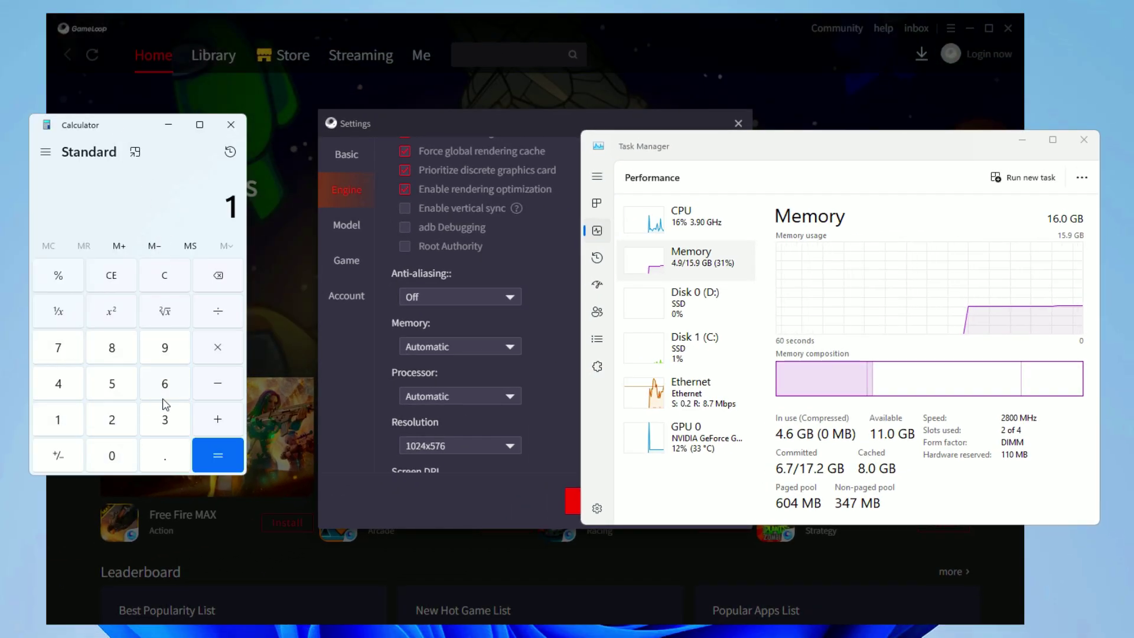
click(165, 384)
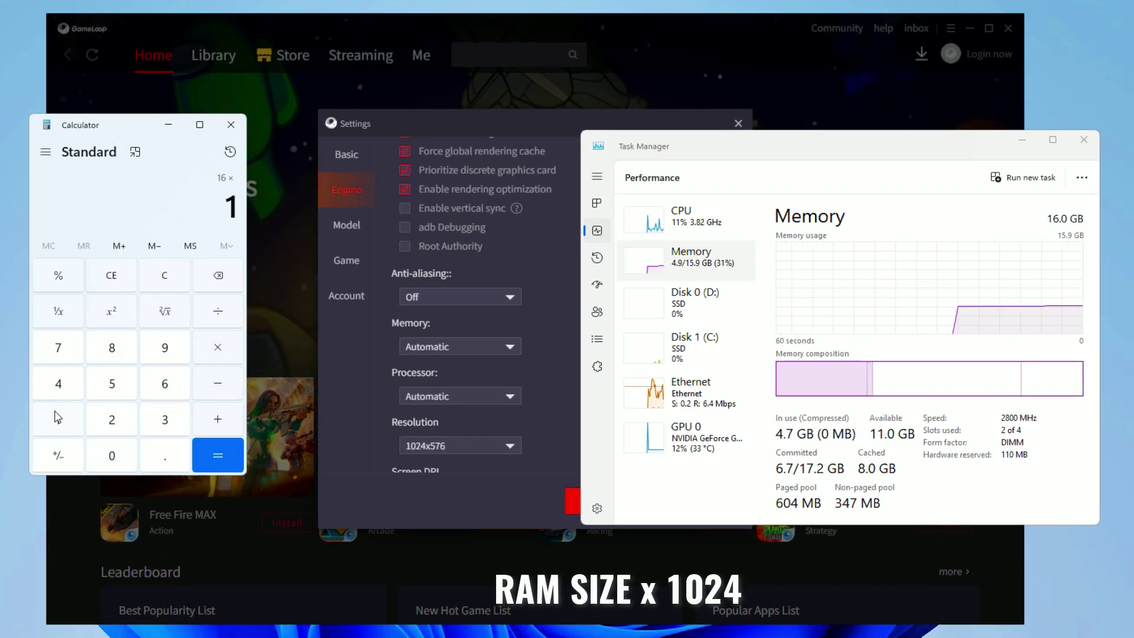
click(112, 456)
click(112, 420)
click(59, 384)
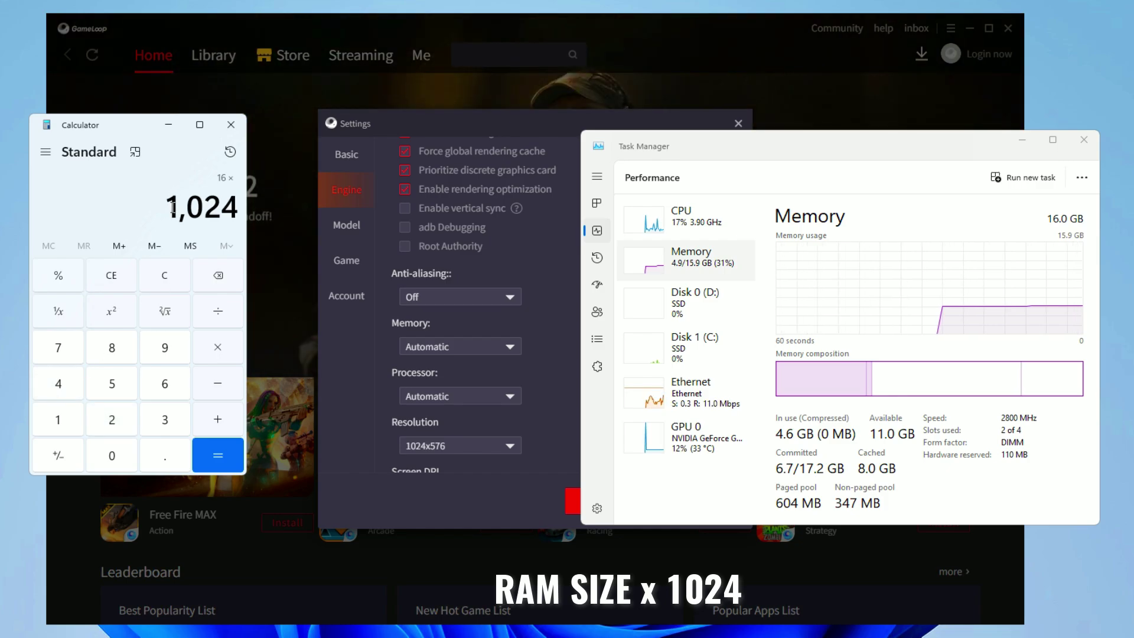
click(216, 456)
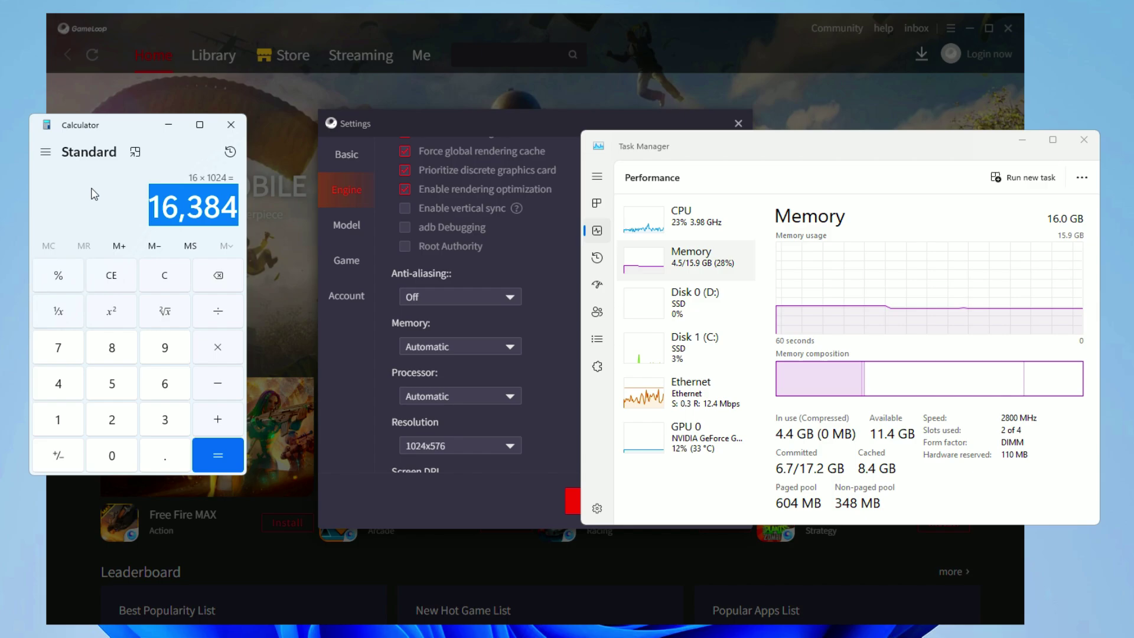
drag(155, 208, 273, 219)
drag(145, 208, 221, 208)
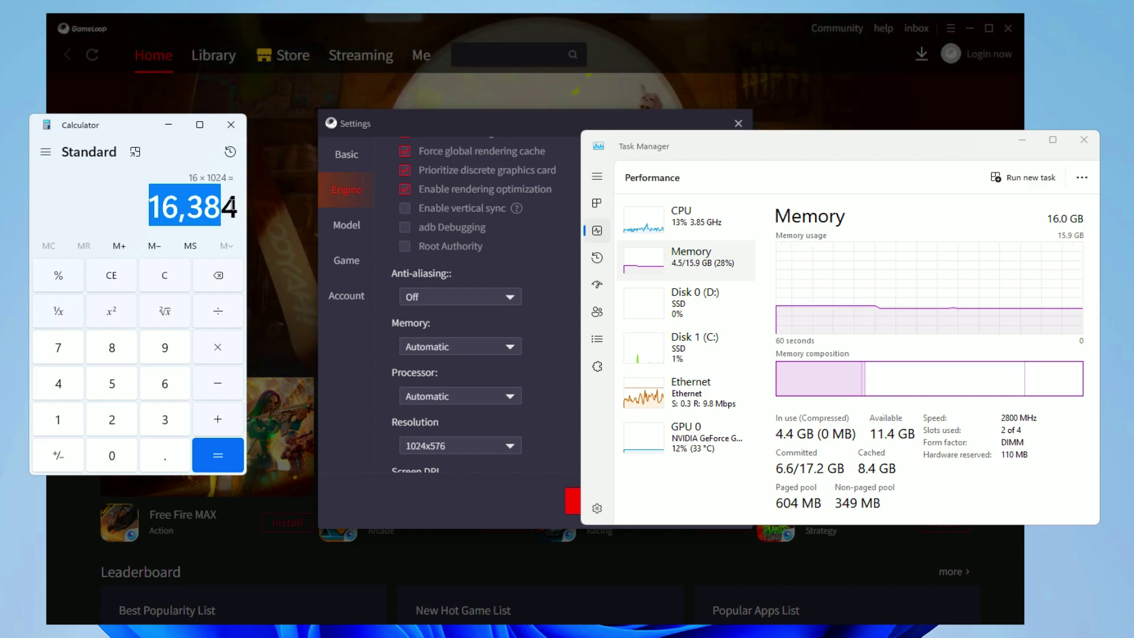
Step: Divide the calculated 16384 by 2 in Calculator and highlight the result
click(218, 311)
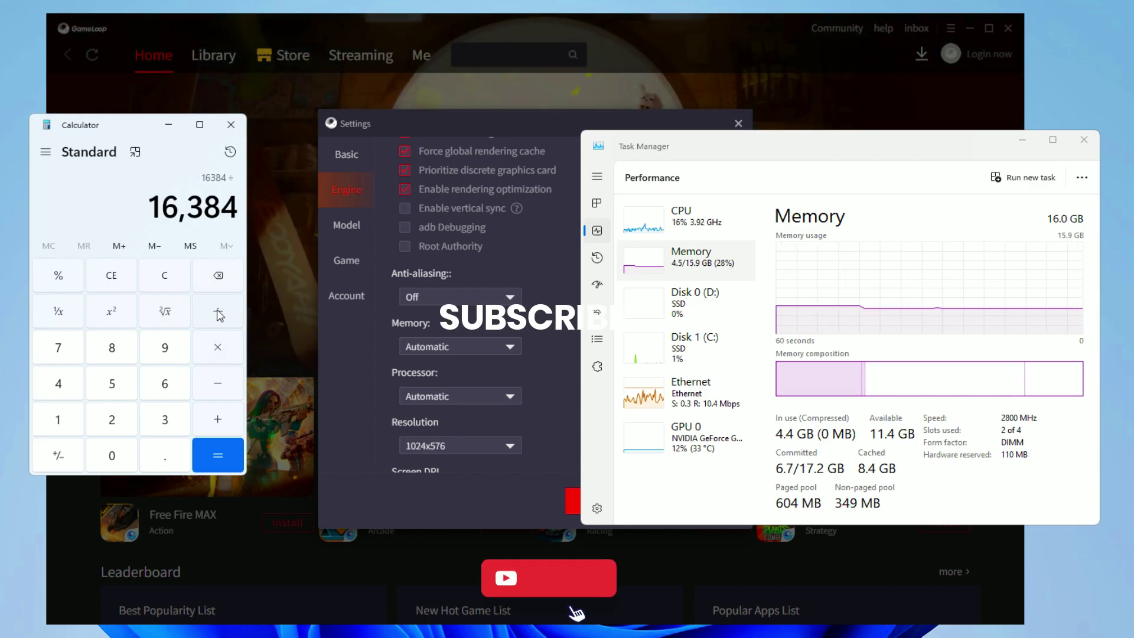
click(112, 419)
click(218, 456)
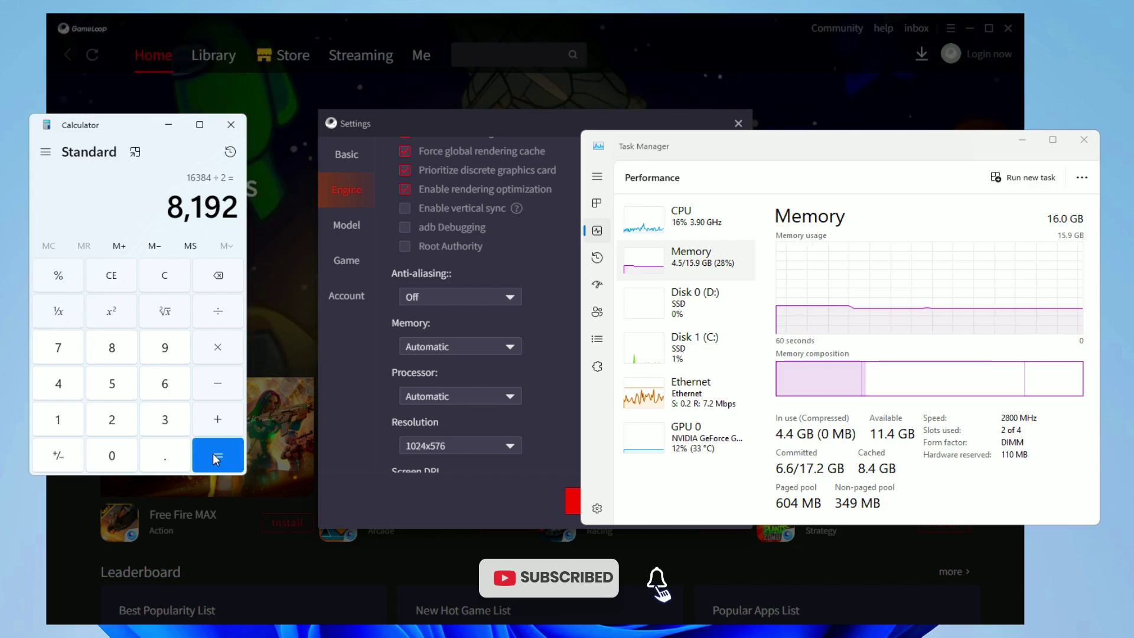
drag(168, 201, 240, 204)
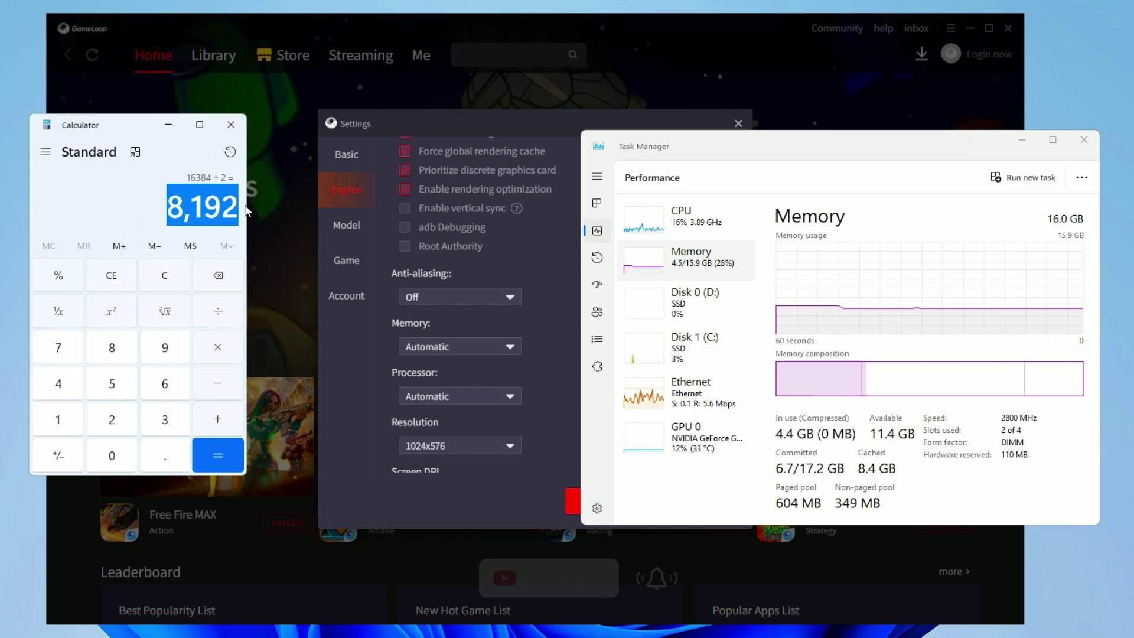
Step: Close Calculator and Task Manager, and set the GameLoop engine's memory to 8192M
click(230, 125)
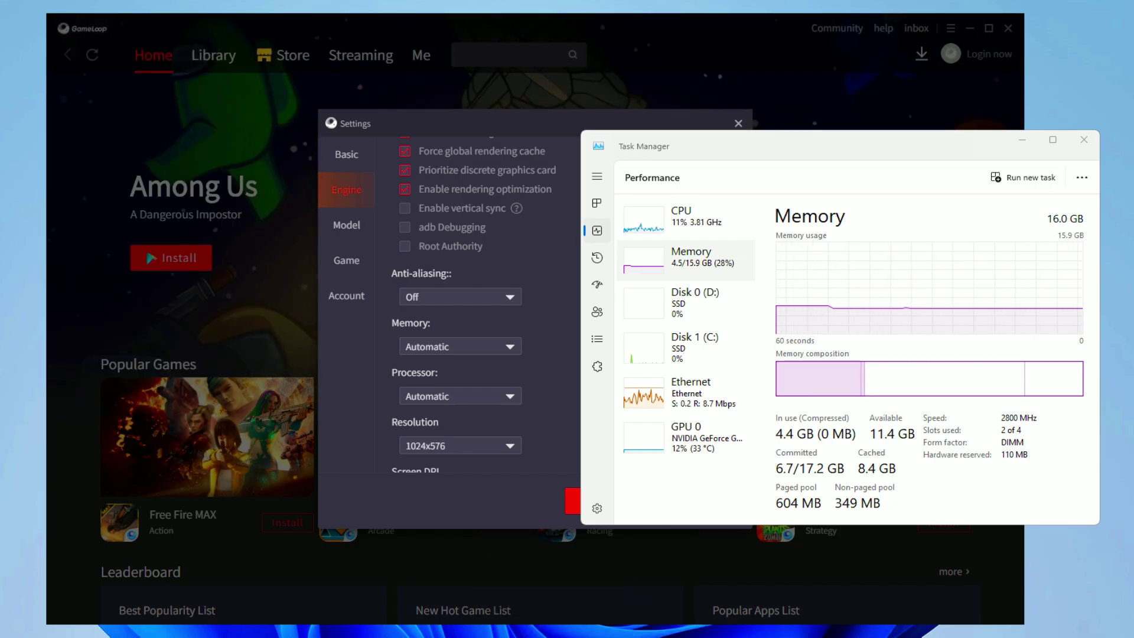
click(1084, 140)
click(460, 296)
click(481, 347)
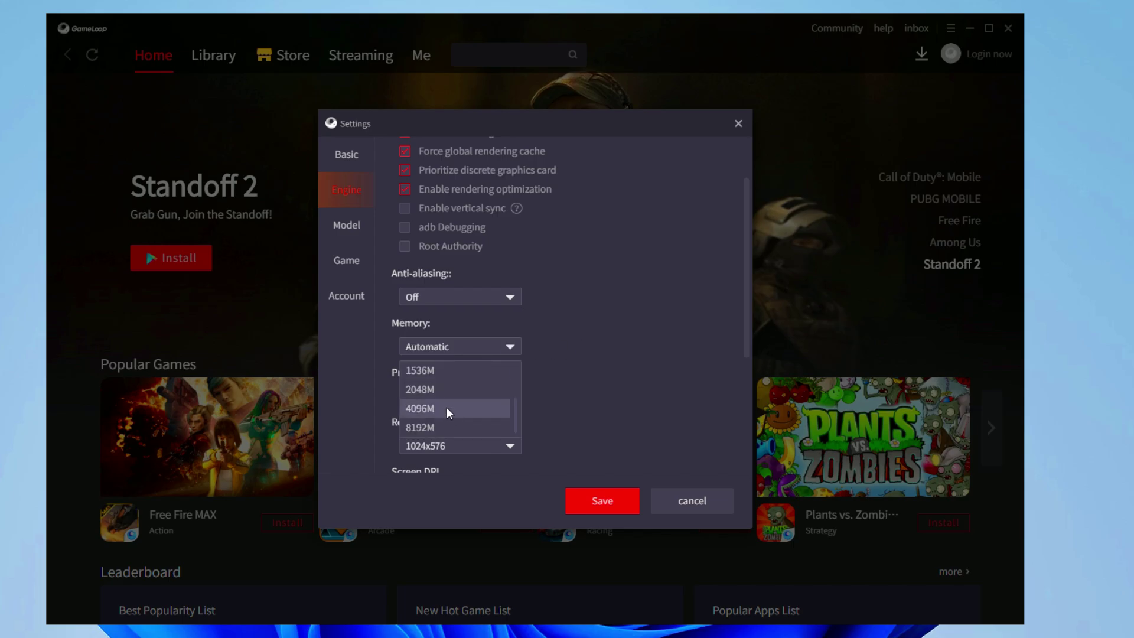
click(423, 424)
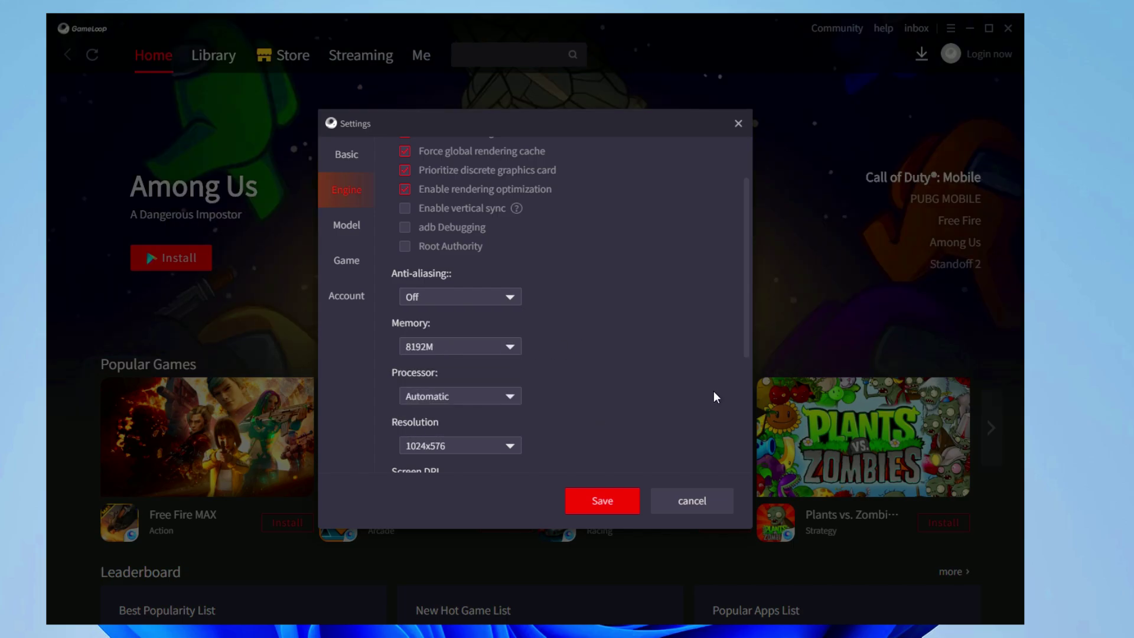
Step: Review the engine's processor choices and check the CPU's core count in Task Manager's performance data
click(470, 396)
click(455, 420)
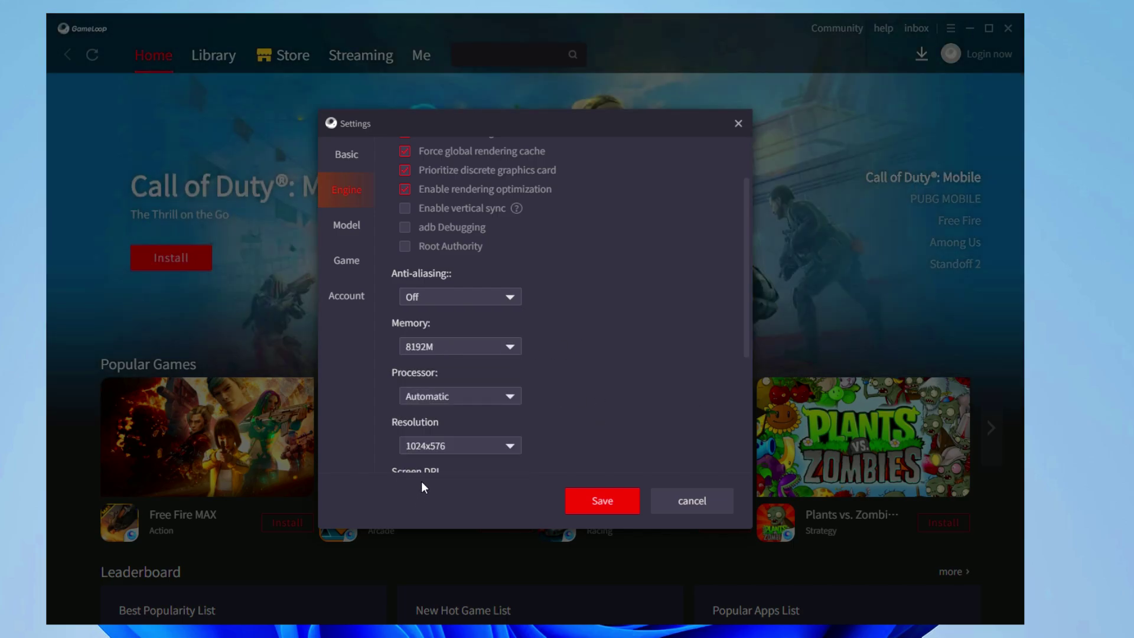
click(443, 392)
click(575, 420)
right_click(779, 620)
click(815, 566)
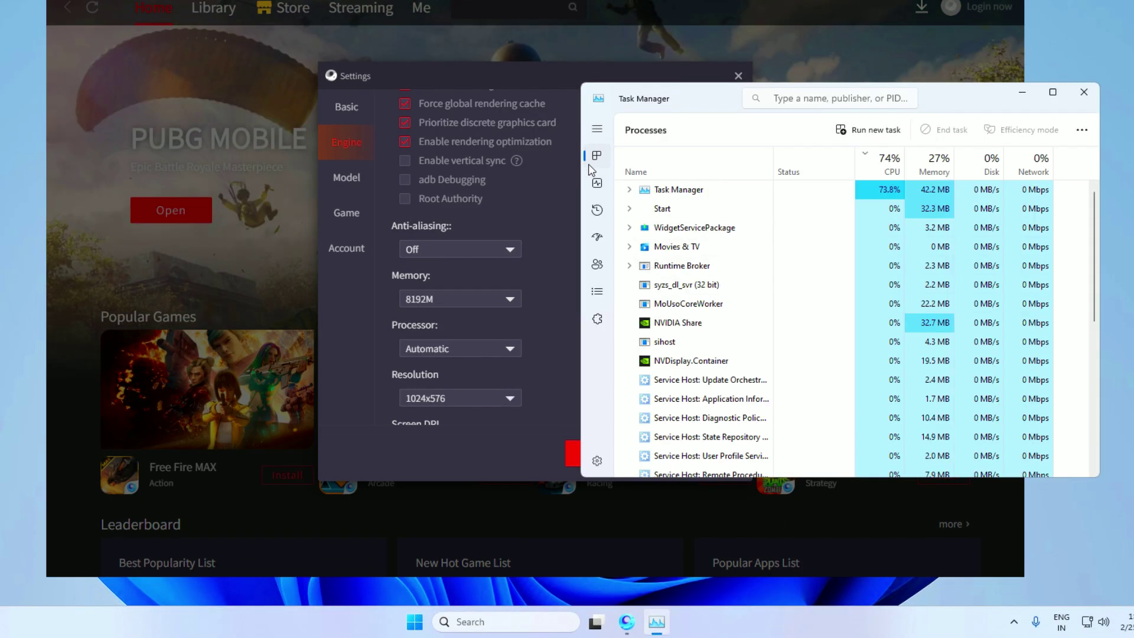
click(597, 185)
click(679, 171)
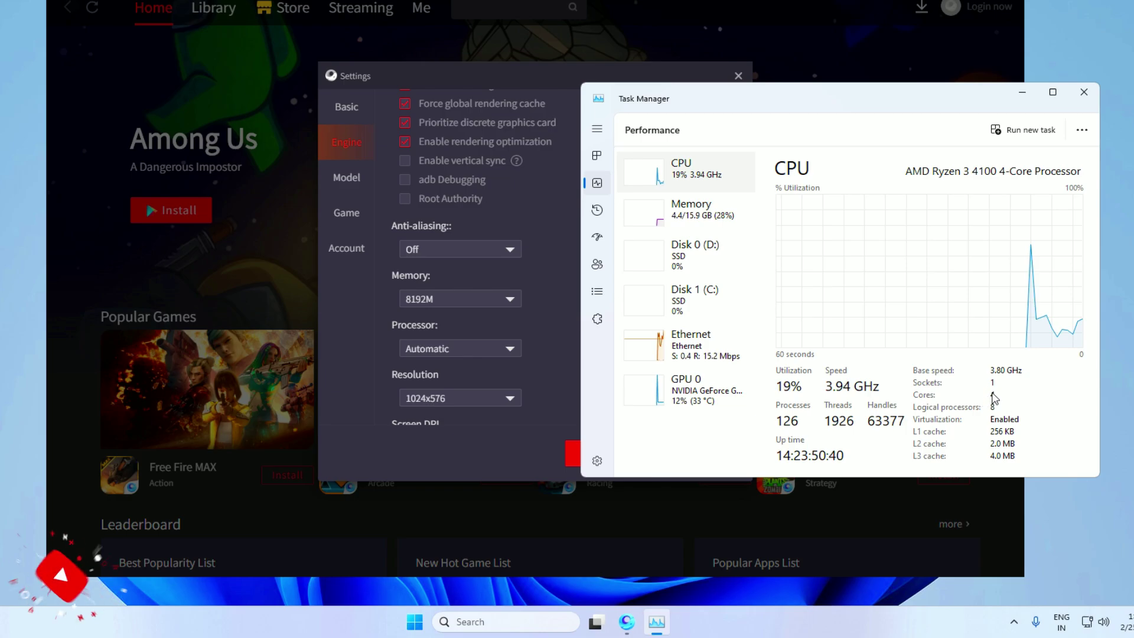
Step: Close Task Manager and set the GameLoop engine's processor count to 4
click(1084, 92)
click(460, 299)
click(657, 309)
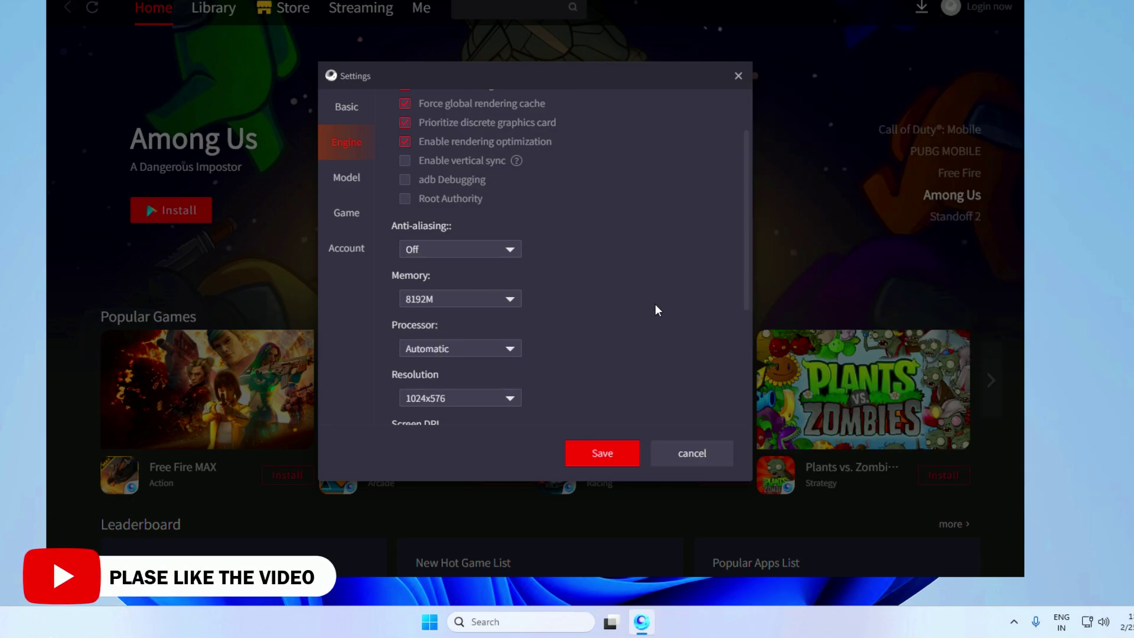
click(480, 349)
click(422, 427)
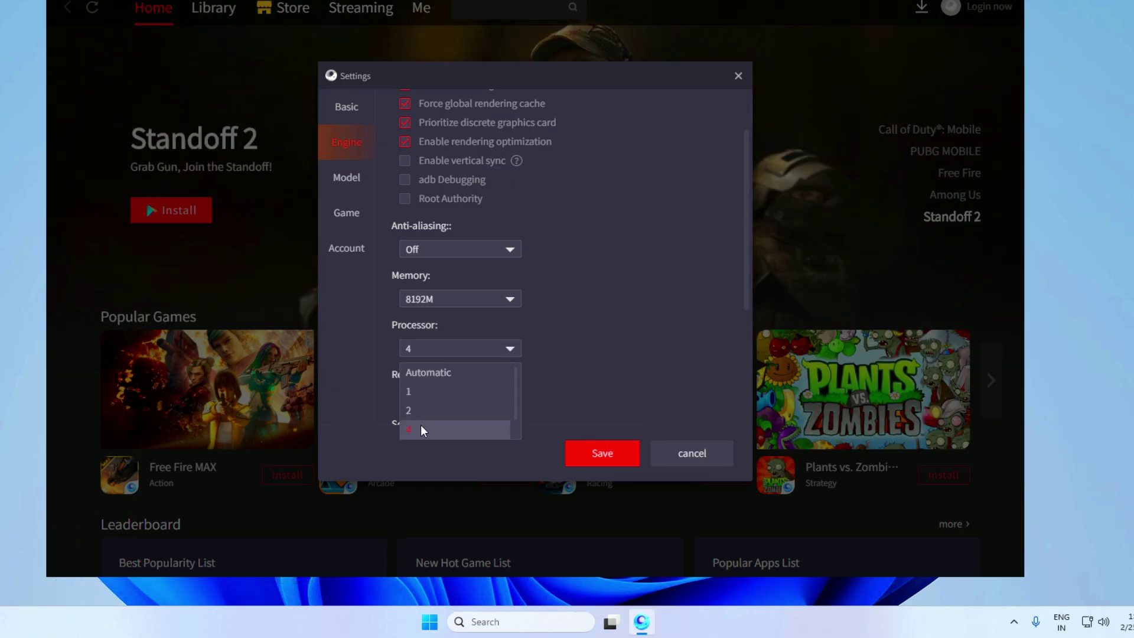
Step: Set the engine's resolution to 1920x1080 and the screen DPI to 240
scroll(616, 301, down, 1)
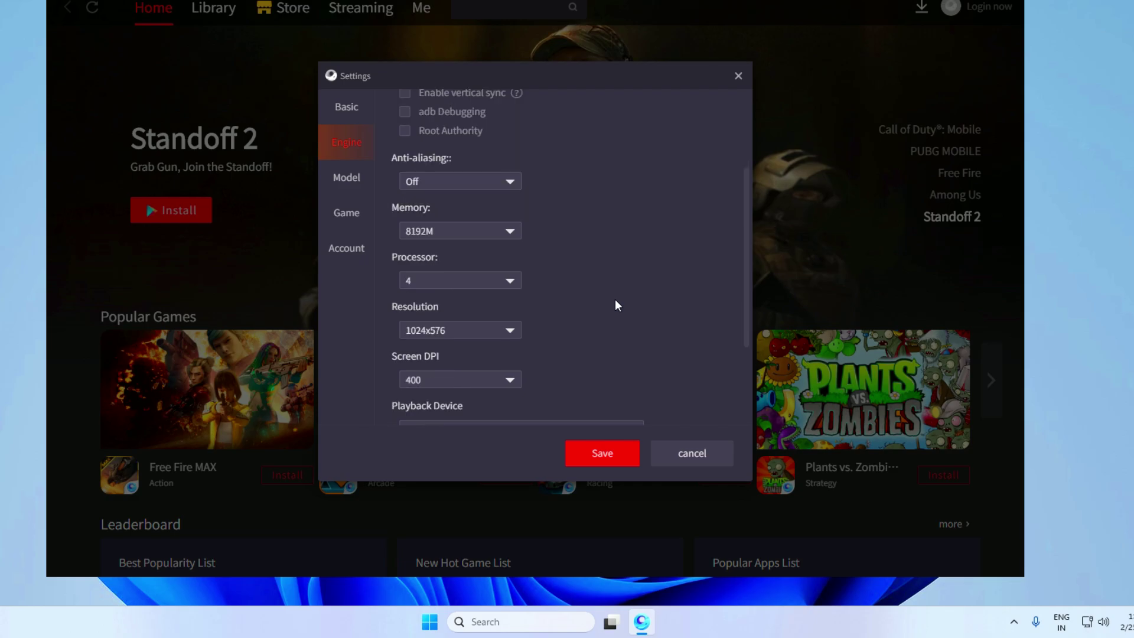
click(427, 288)
click(473, 335)
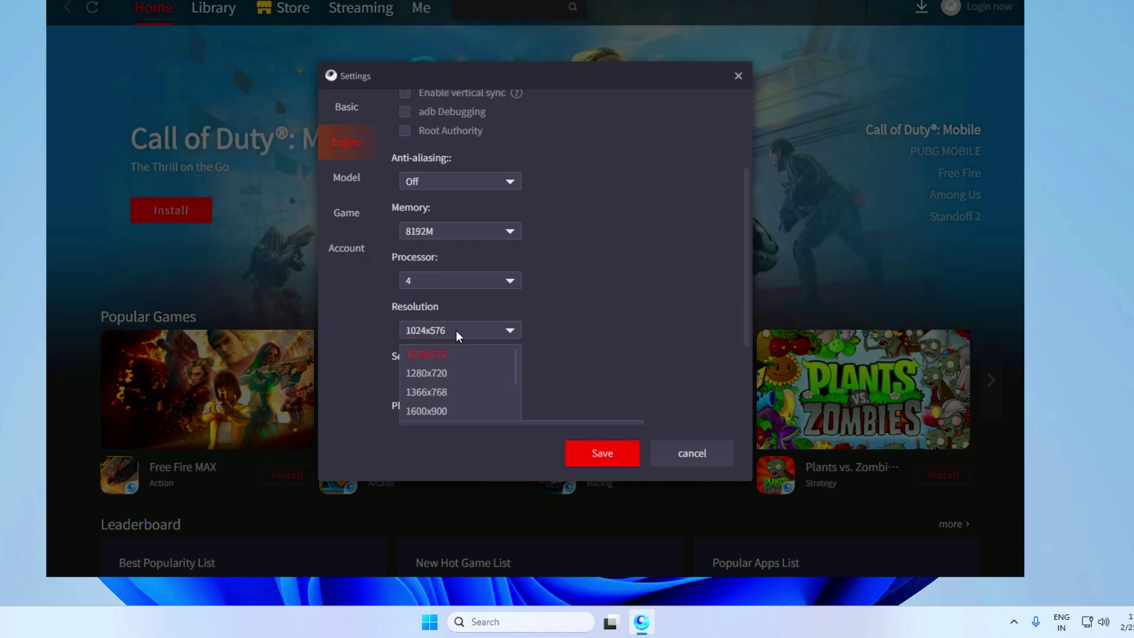
scroll(435, 374, down, 1)
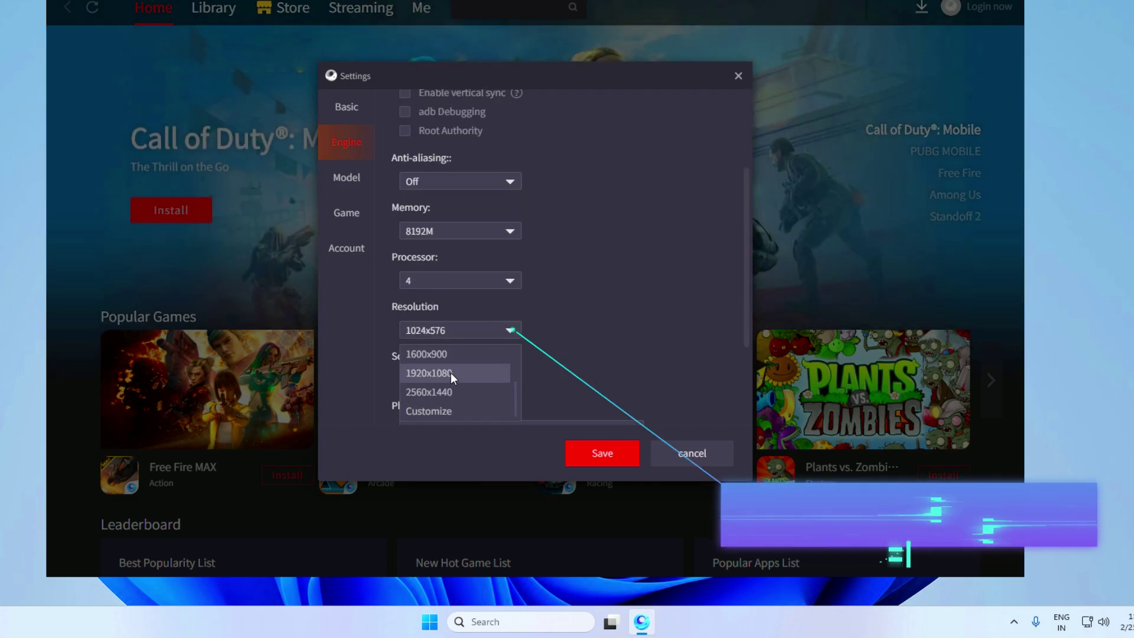
click(444, 372)
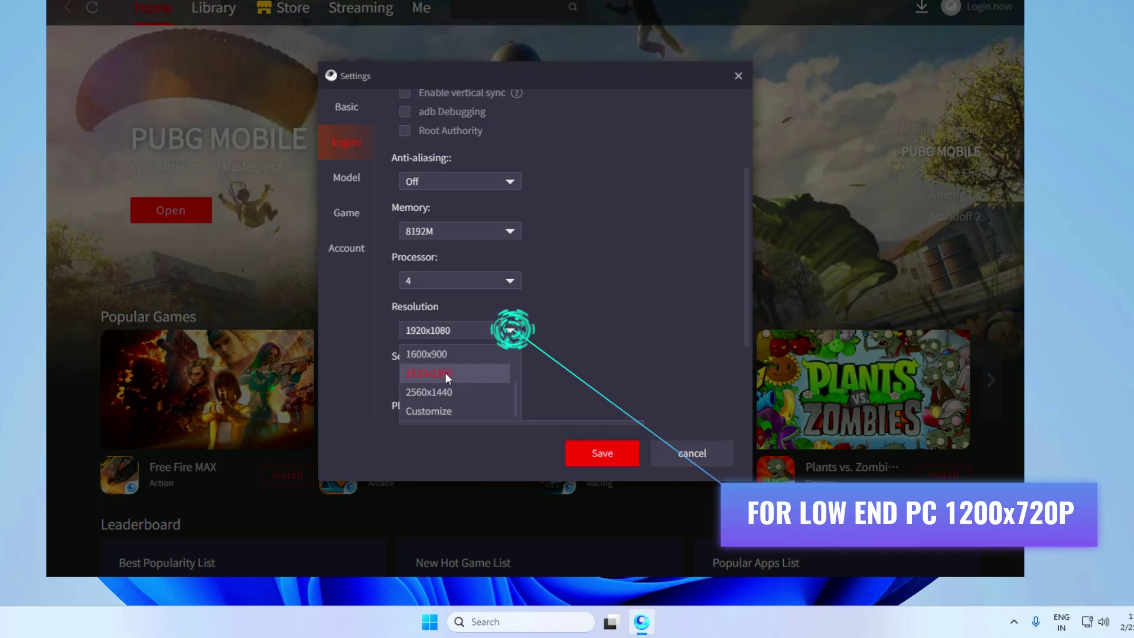
click(510, 379)
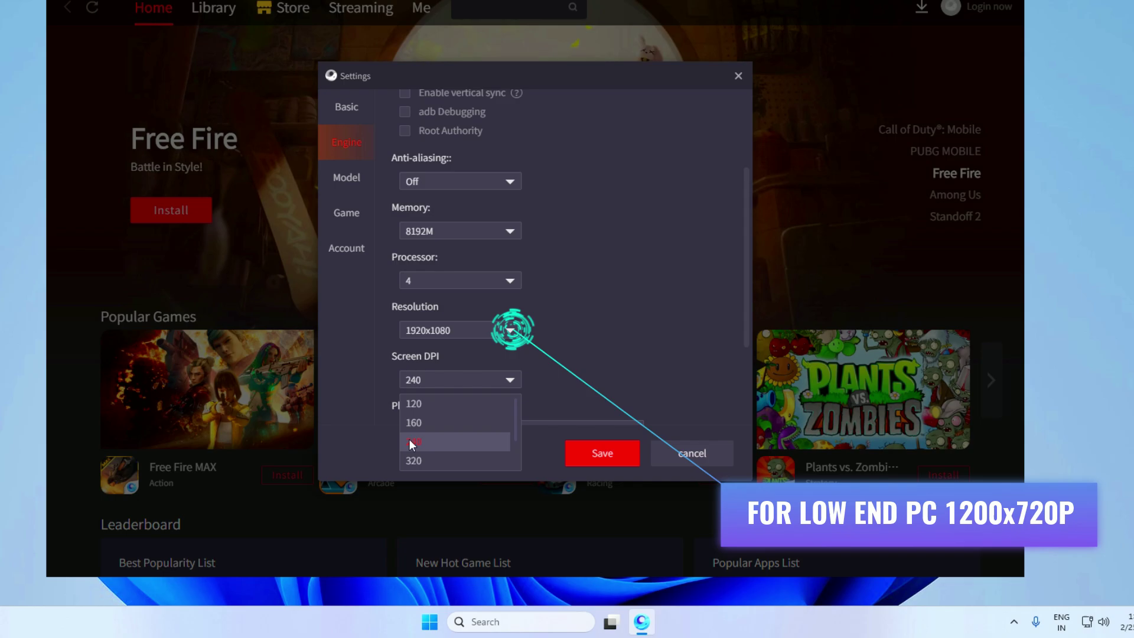
click(410, 442)
Step: Review the engine's audio device and audio channel settings and the custom mobile phone model
scroll(633, 284, down, 3)
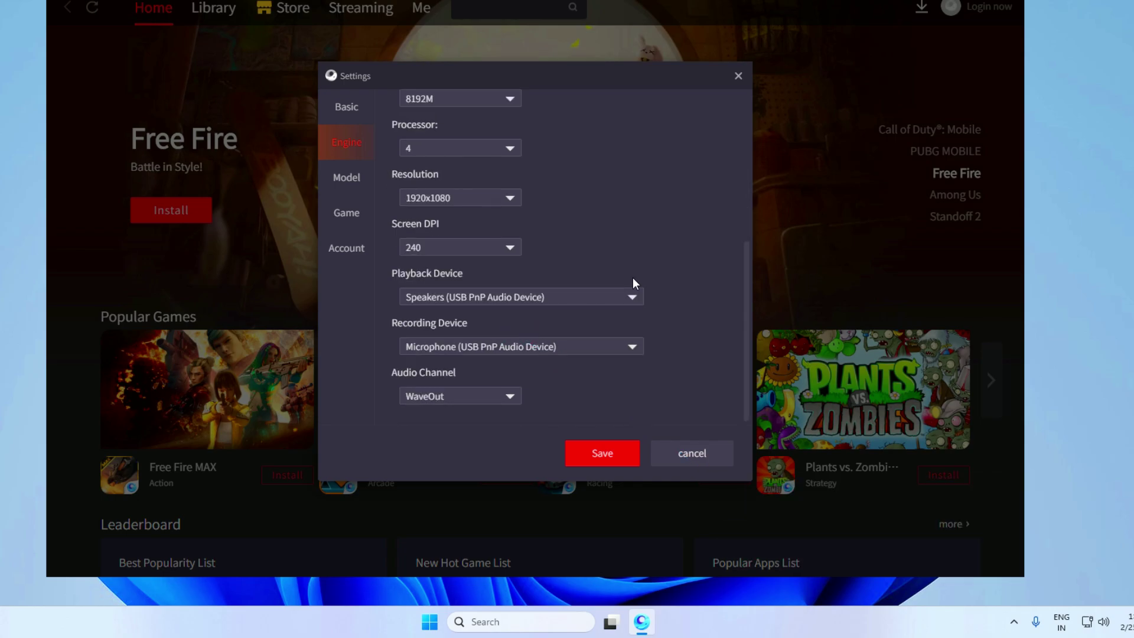
click(484, 389)
click(654, 384)
scroll(679, 296, up, 5)
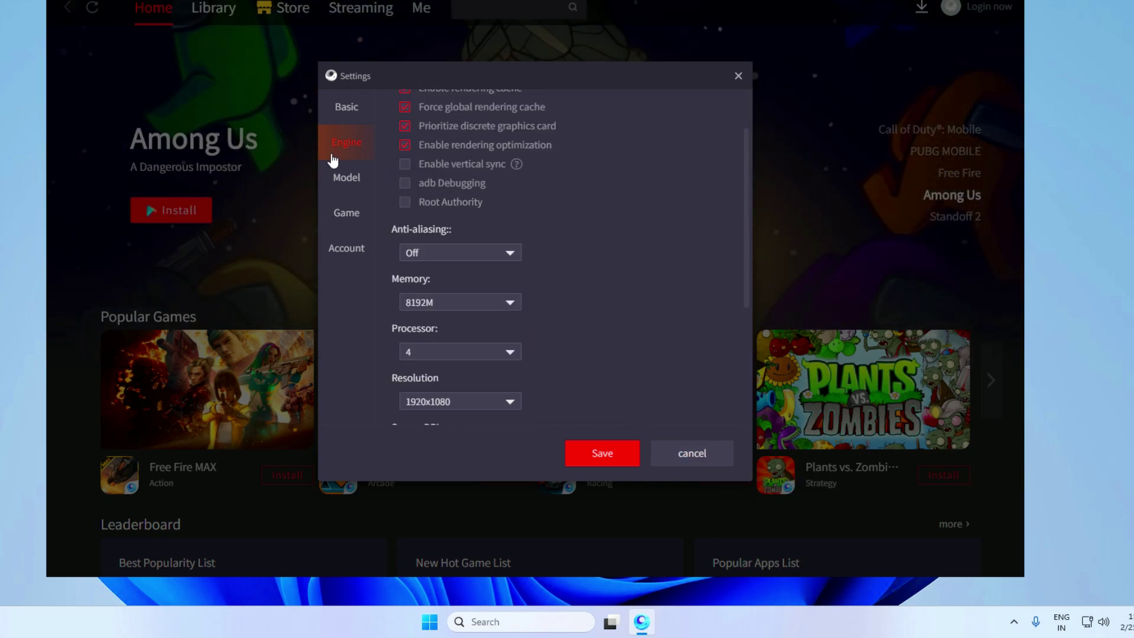
click(346, 183)
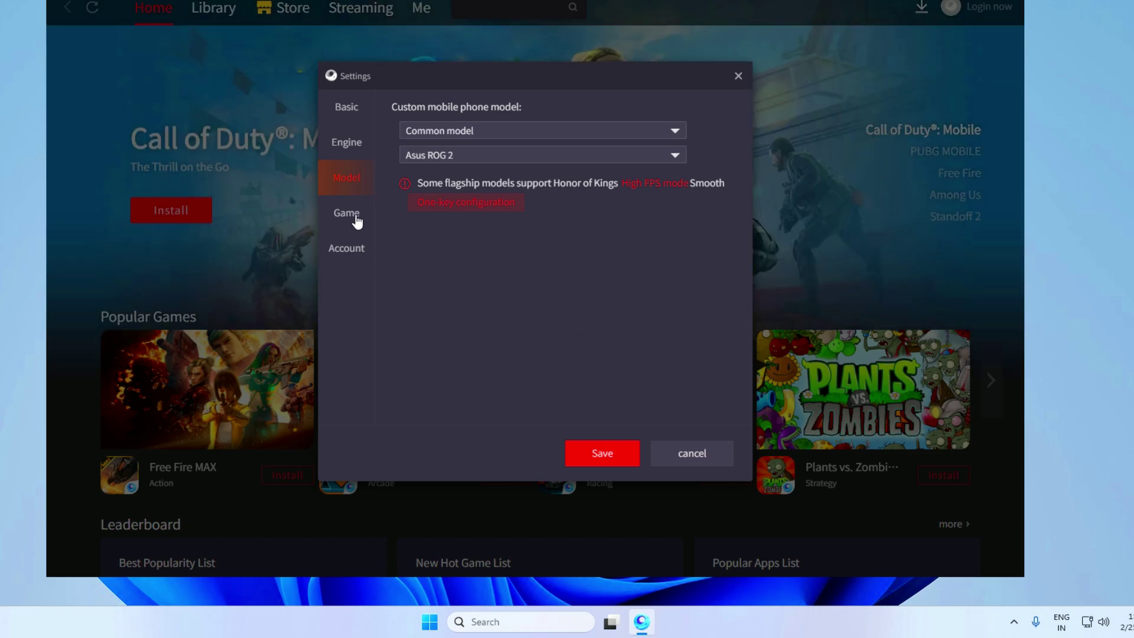
Step: In the PUBG MOBILE game settings, choose HD 1080P definition, Smooth graphics quality and 90 FPS
click(353, 214)
click(406, 195)
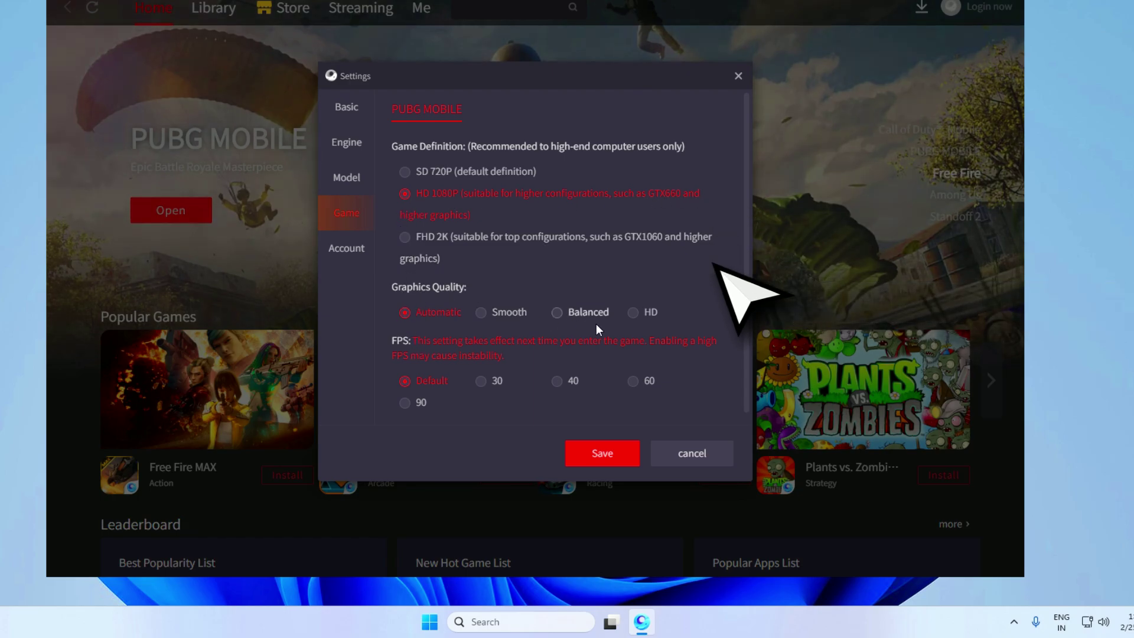
click(635, 313)
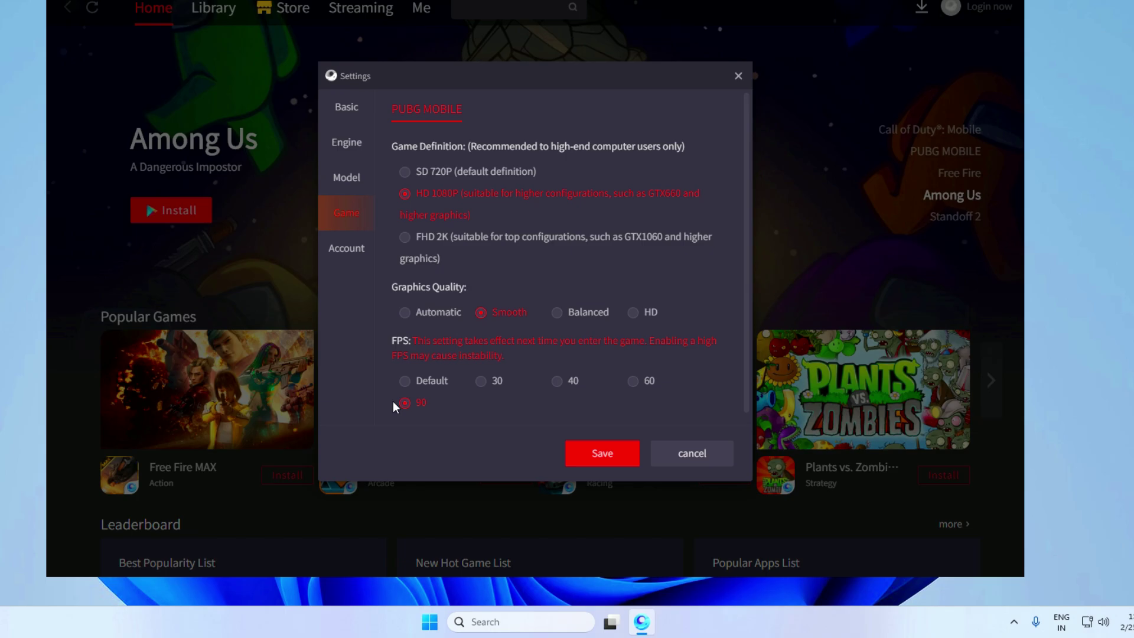
Step: Save the GameLoop settings and confirm the change to region India
click(597, 452)
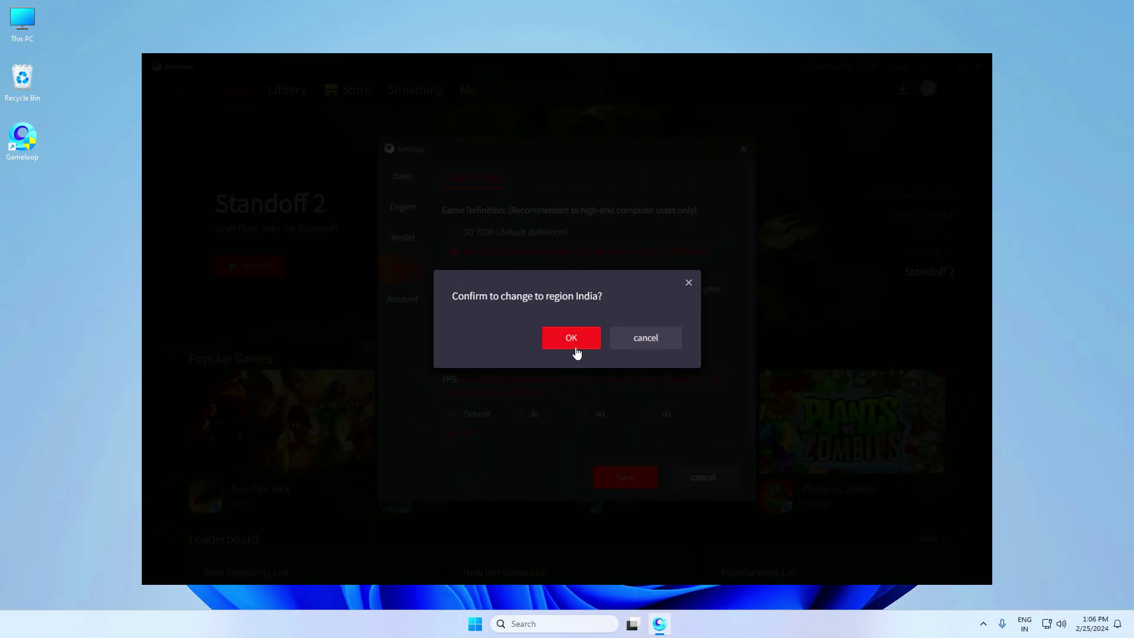
click(571, 337)
click(643, 346)
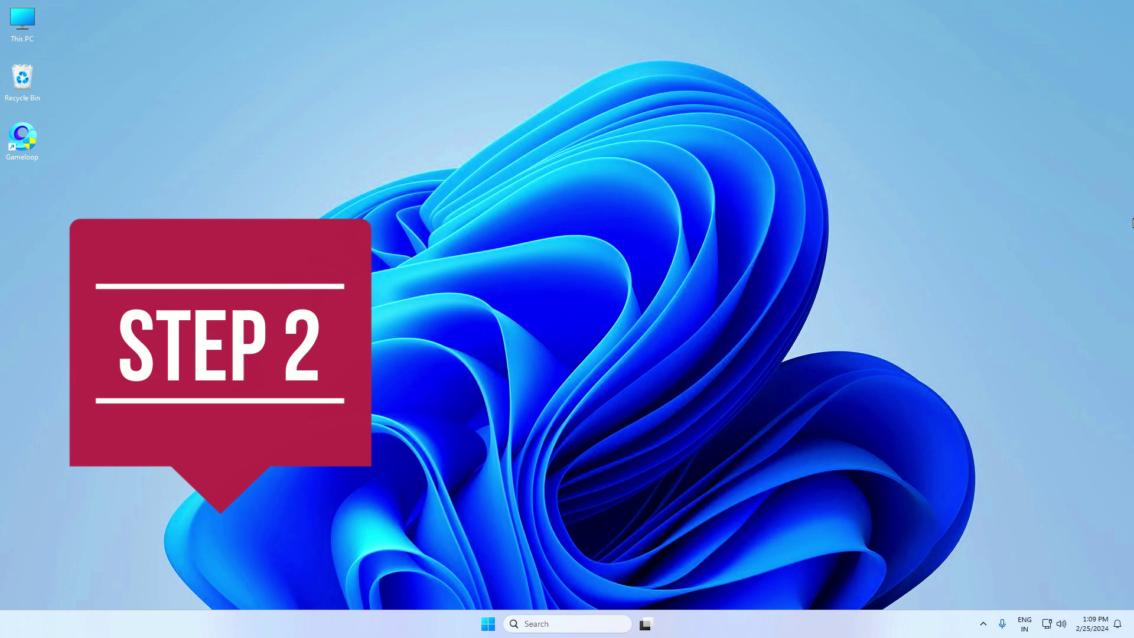
Step: Search Windows for "edit g" and open Edit group policy
click(553, 625)
text(edi)
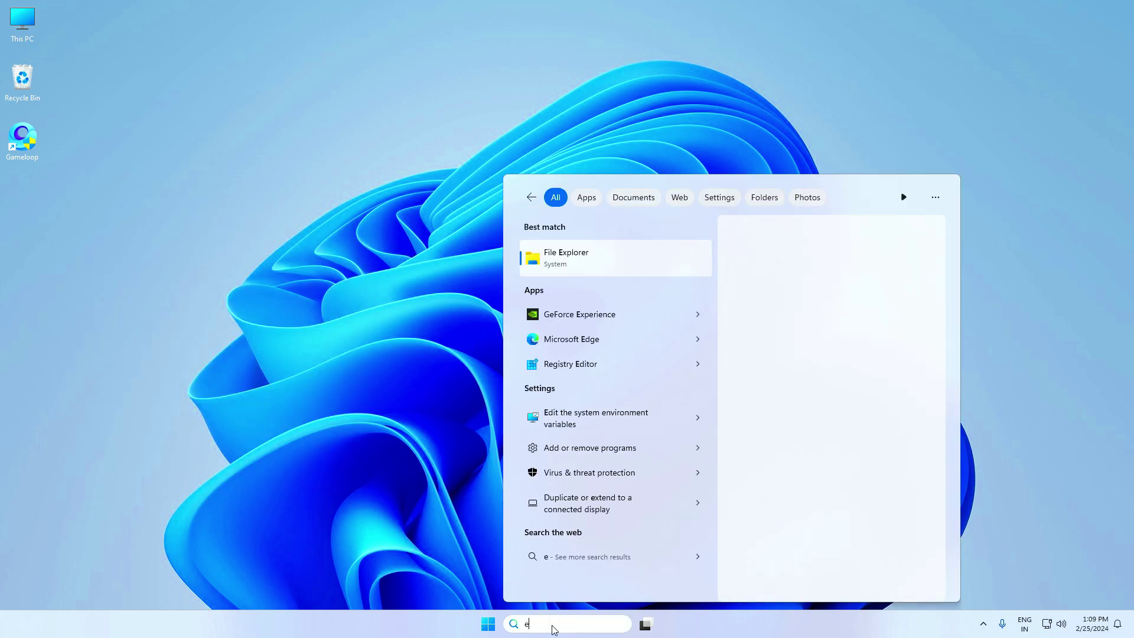
text(t g)
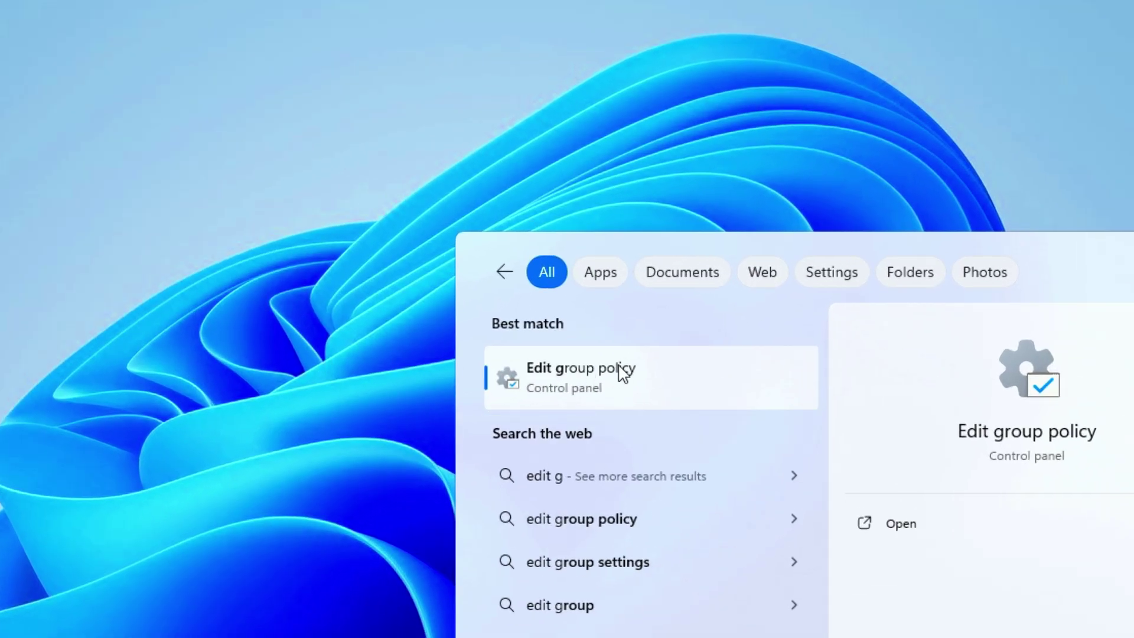
click(619, 368)
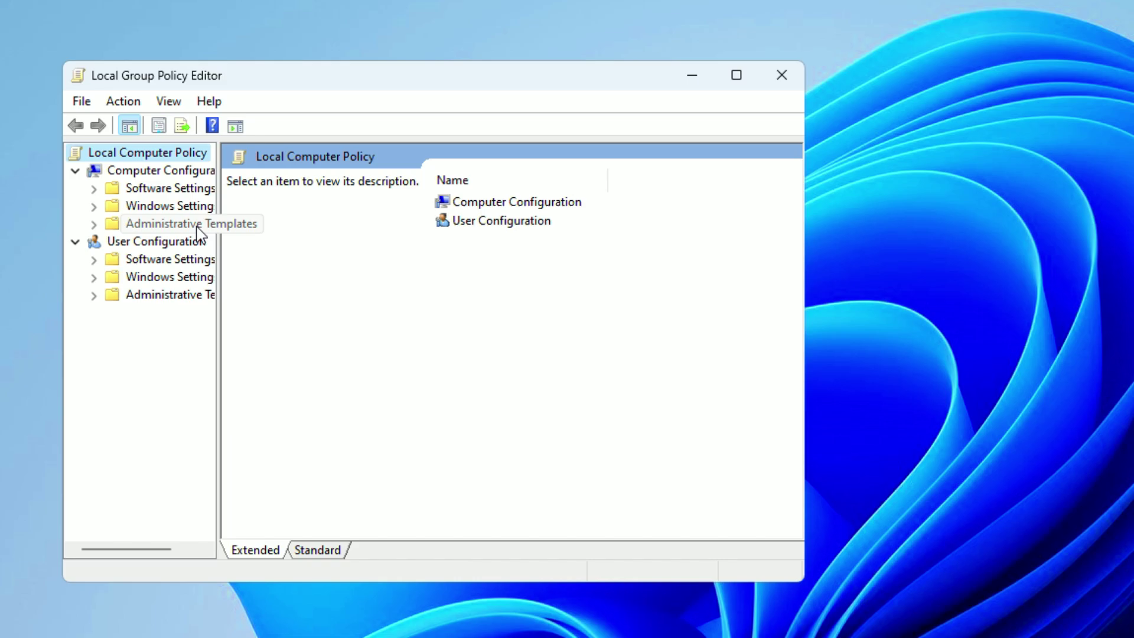
Step: Open the App Privacy policies in Windows Components under the computer's Administrative Templates
click(171, 224)
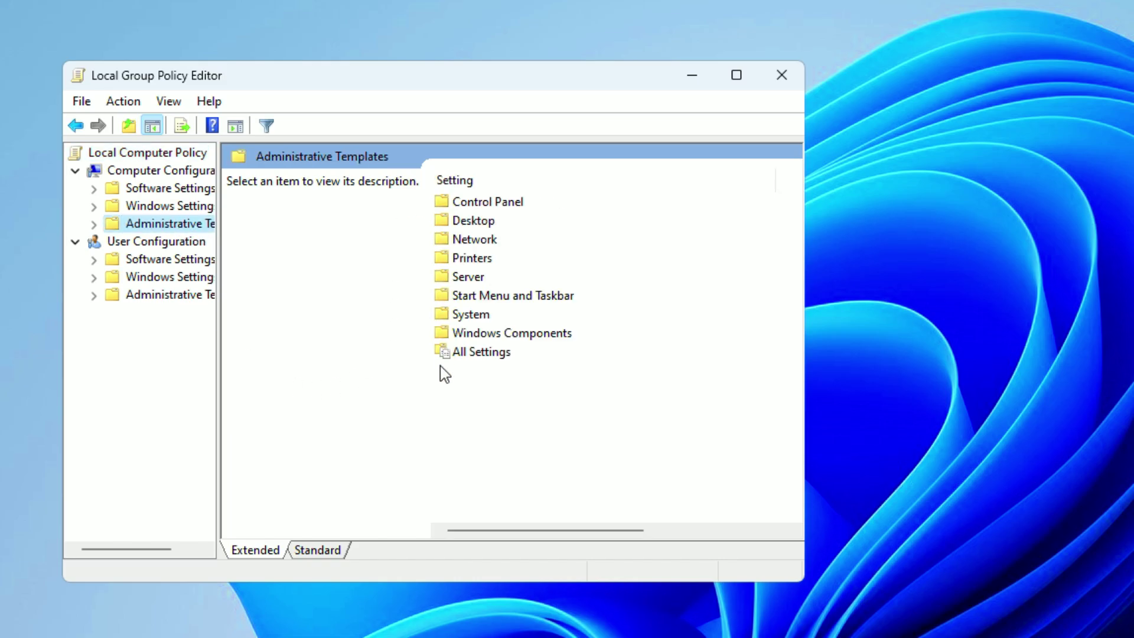
double_click(444, 334)
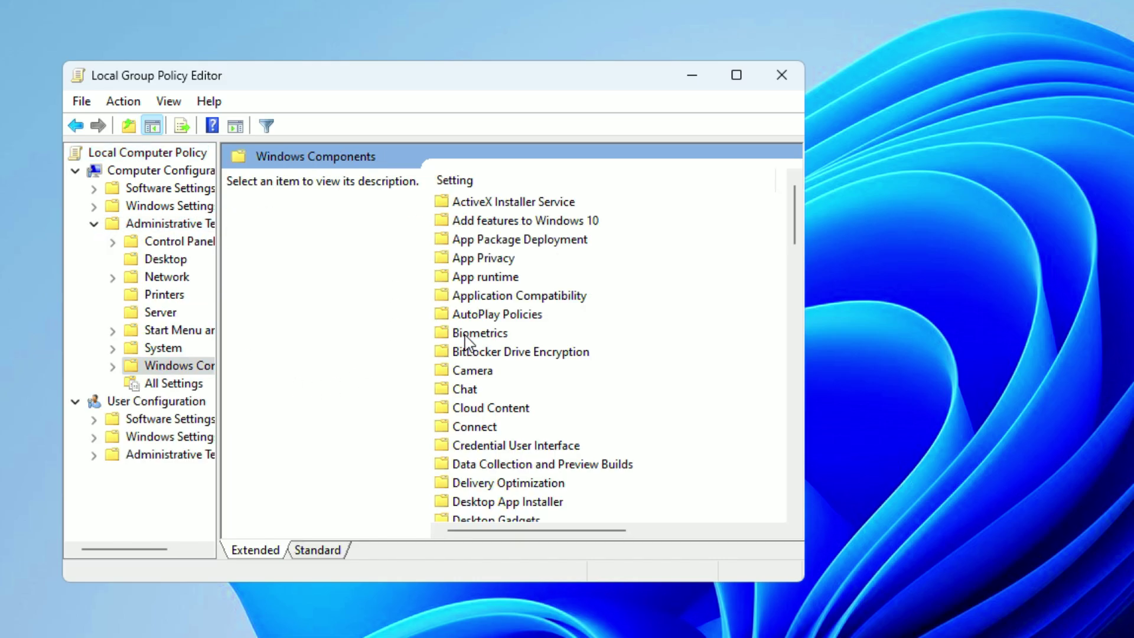
double_click(465, 260)
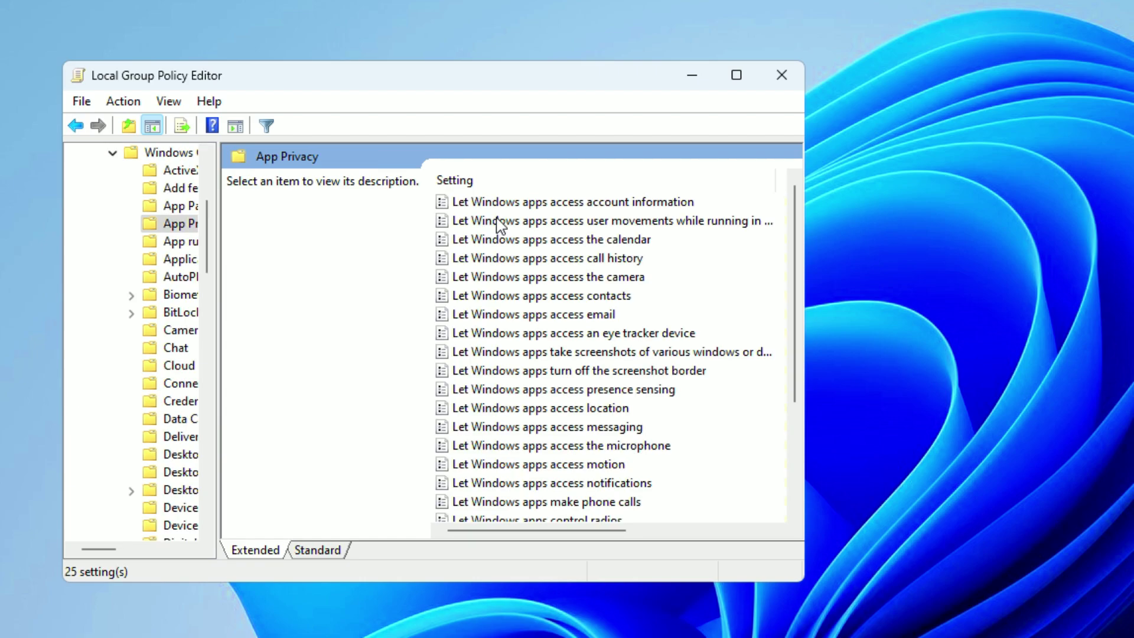
Step: Enable the "Let Windows apps run in the background" policy with Force Deny as the default for all apps, and apply it
scroll(515, 319, down, 2)
scroll(515, 345, down, 1)
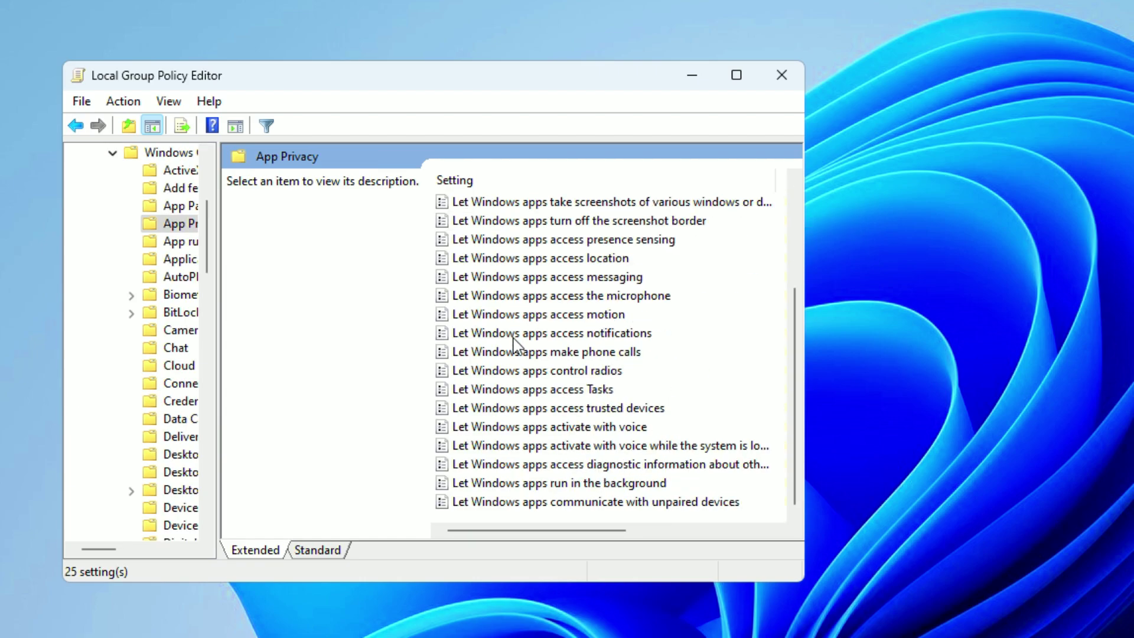
click(451, 485)
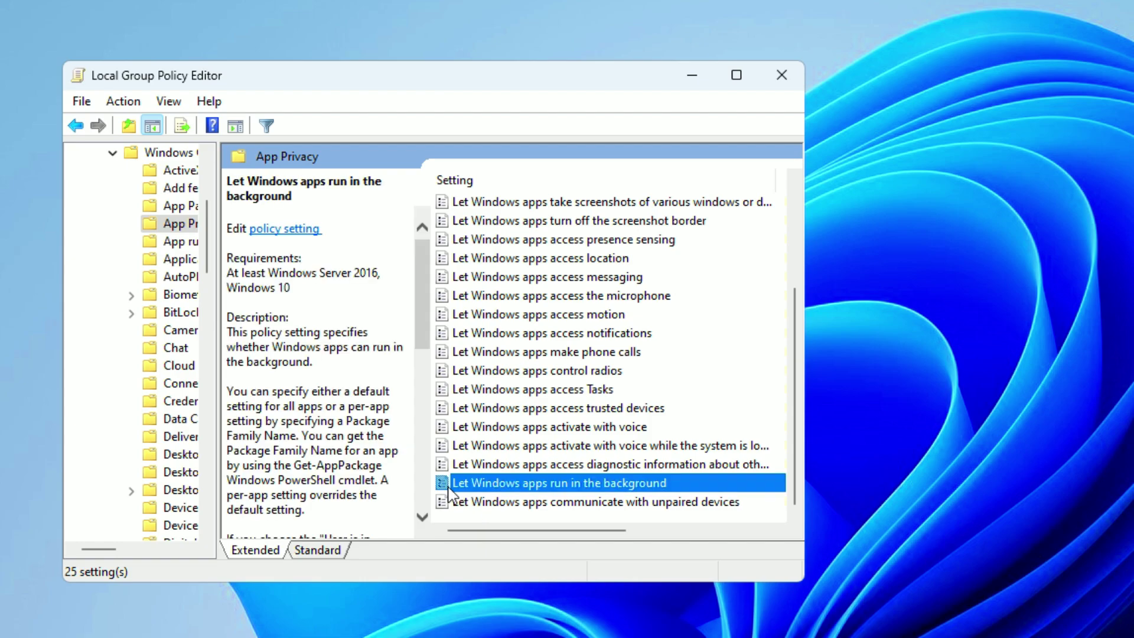
double_click(662, 483)
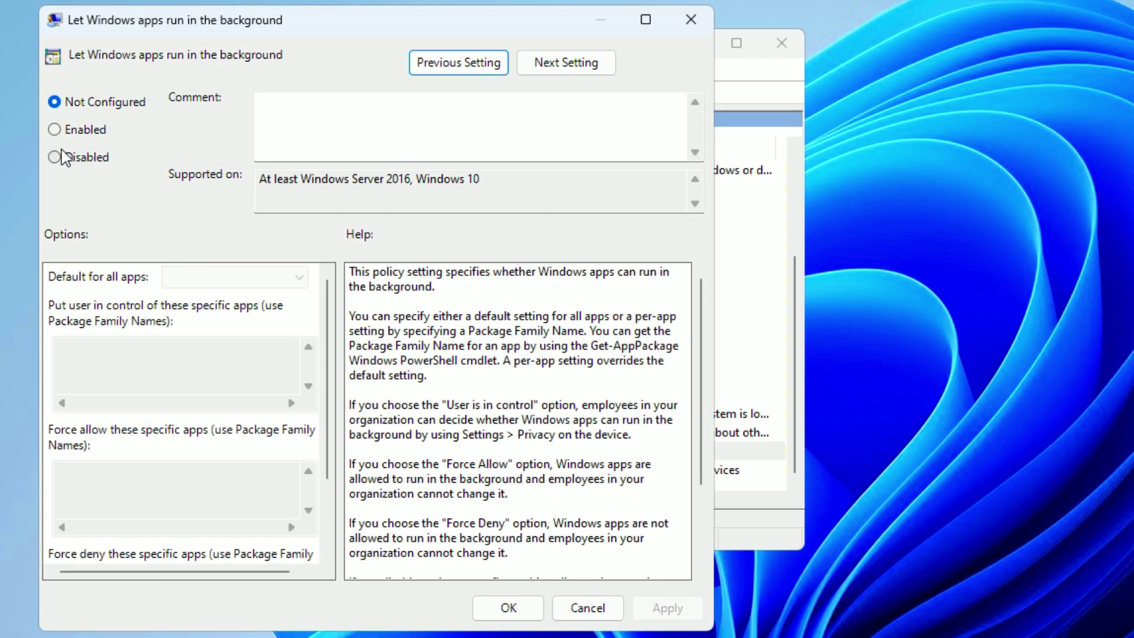
click(59, 131)
click(275, 278)
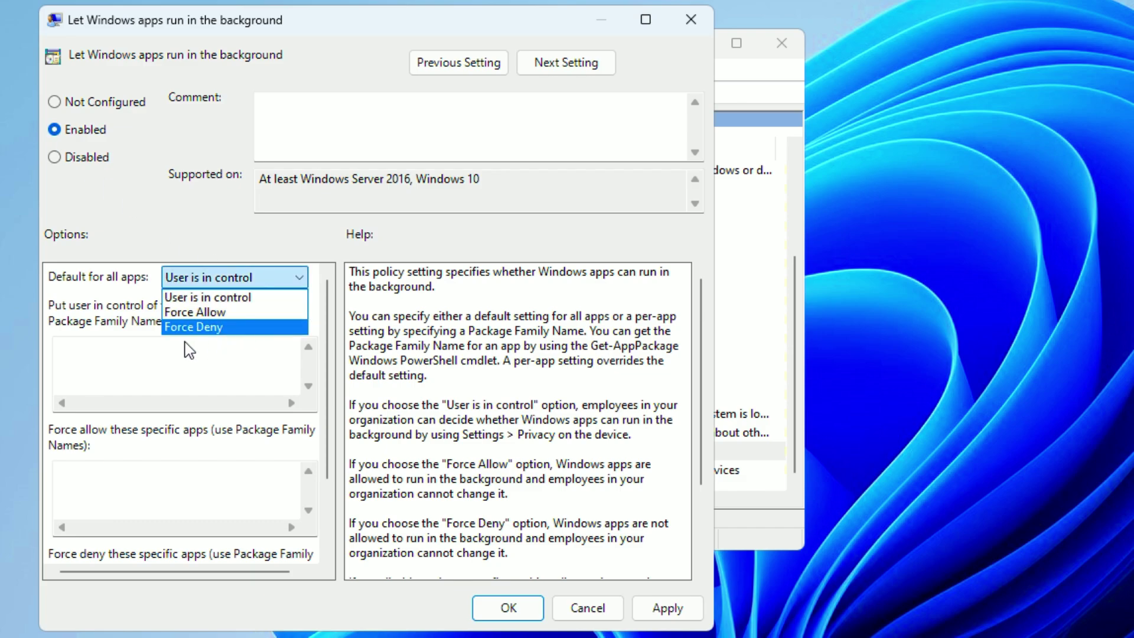
click(208, 329)
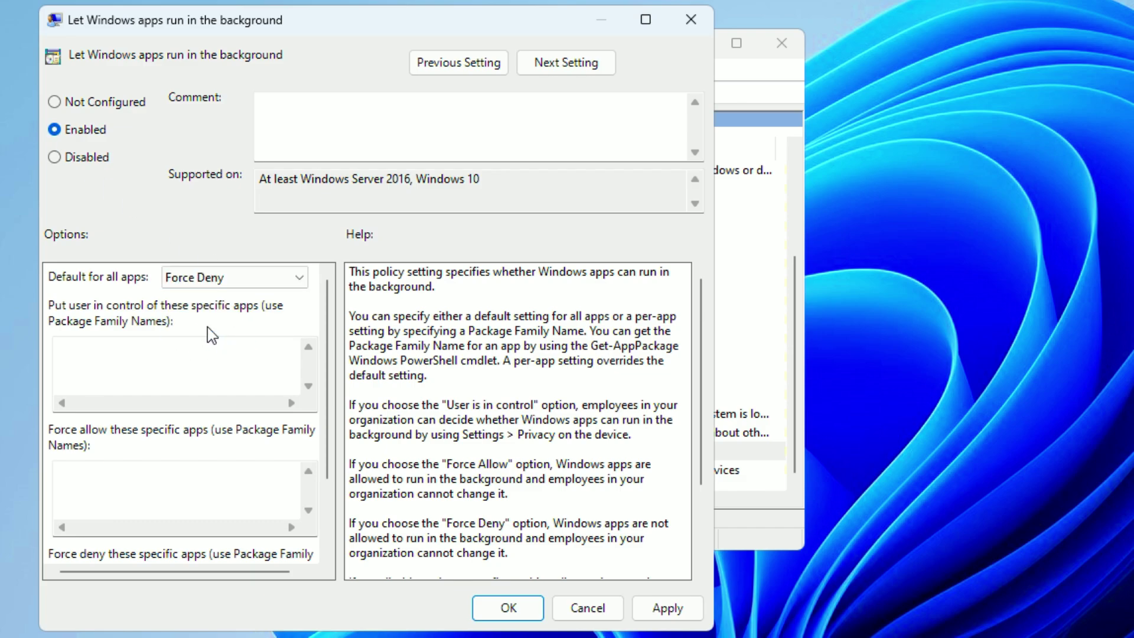
click(667, 609)
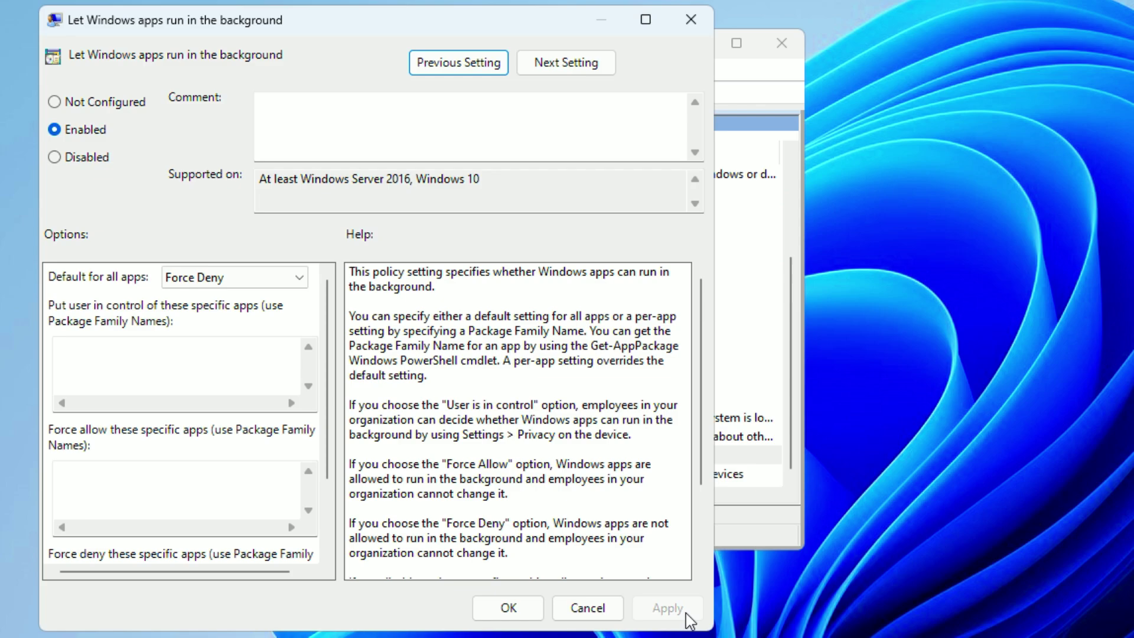
Step: Confirm the "Let Windows apps run in the background" policy and close the Group Policy editor
click(508, 608)
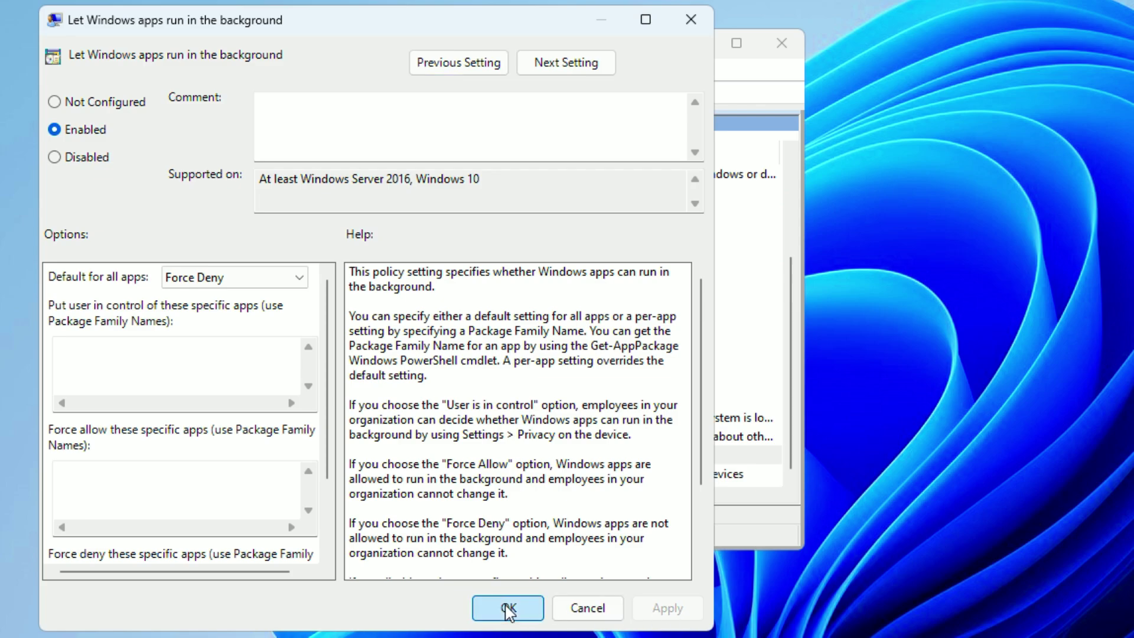
click(802, 45)
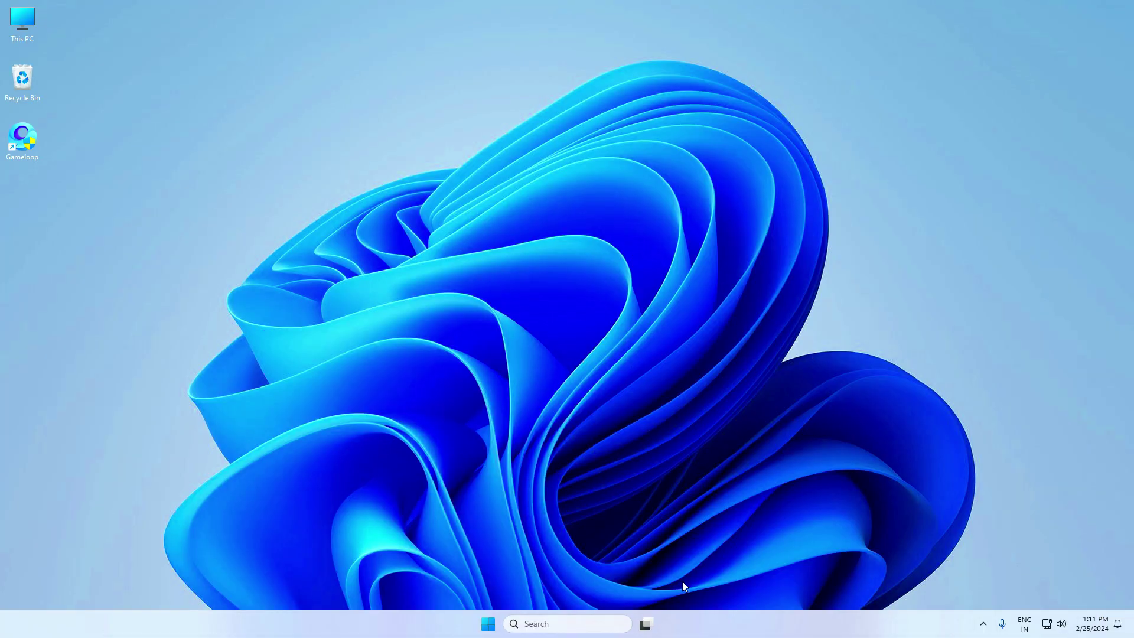
Step: Search Windows for "msconfig", open System Configuration, and bring up the advanced boot options
click(535, 624)
text(msconfig)
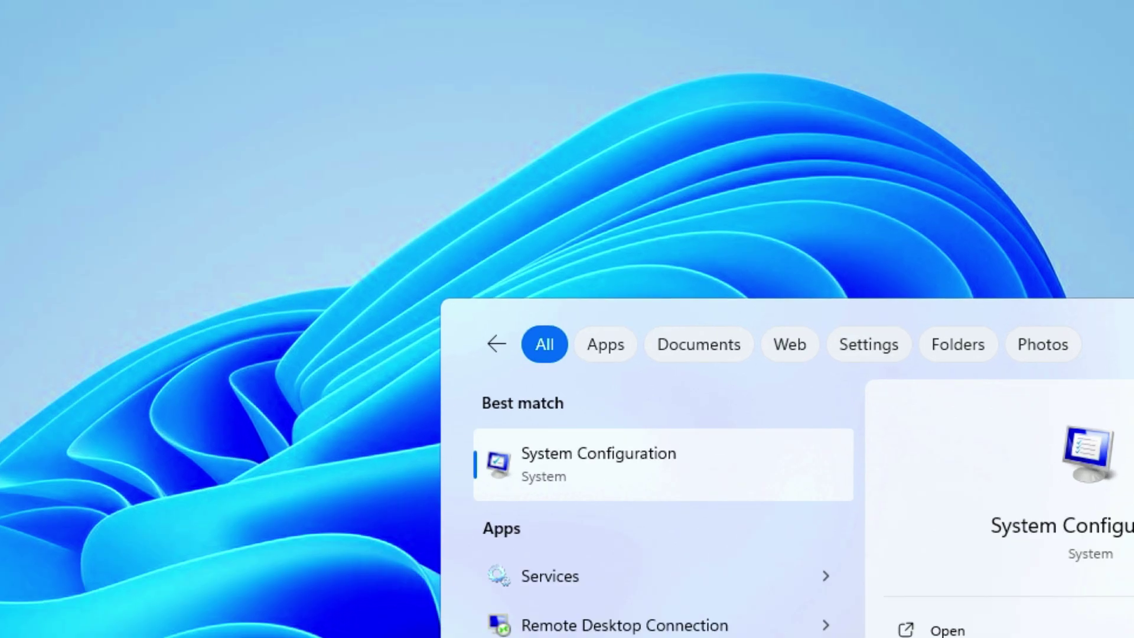
click(623, 452)
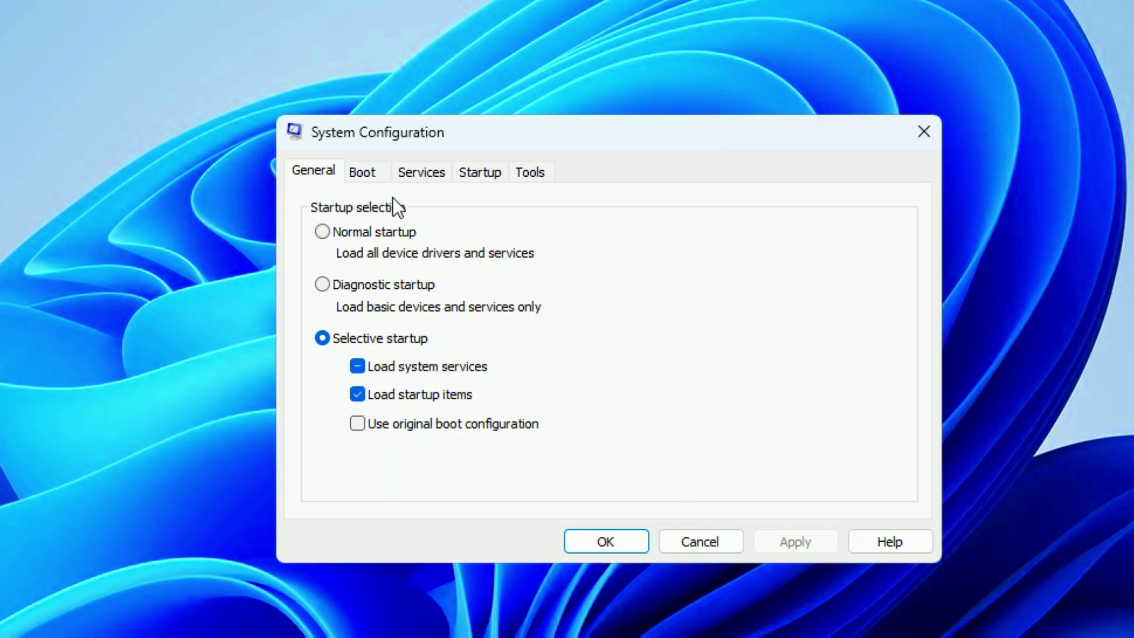
click(365, 173)
click(346, 334)
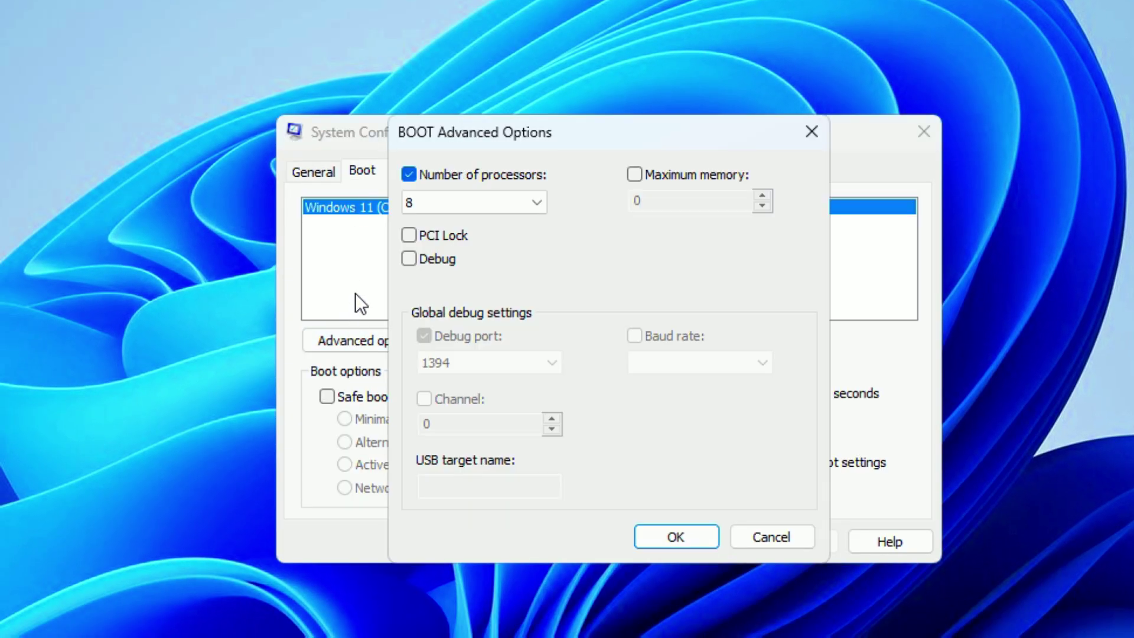
Step: Set the number of boot processors to 8, apply the configuration, and exit without restarting
click(408, 175)
click(410, 174)
click(425, 203)
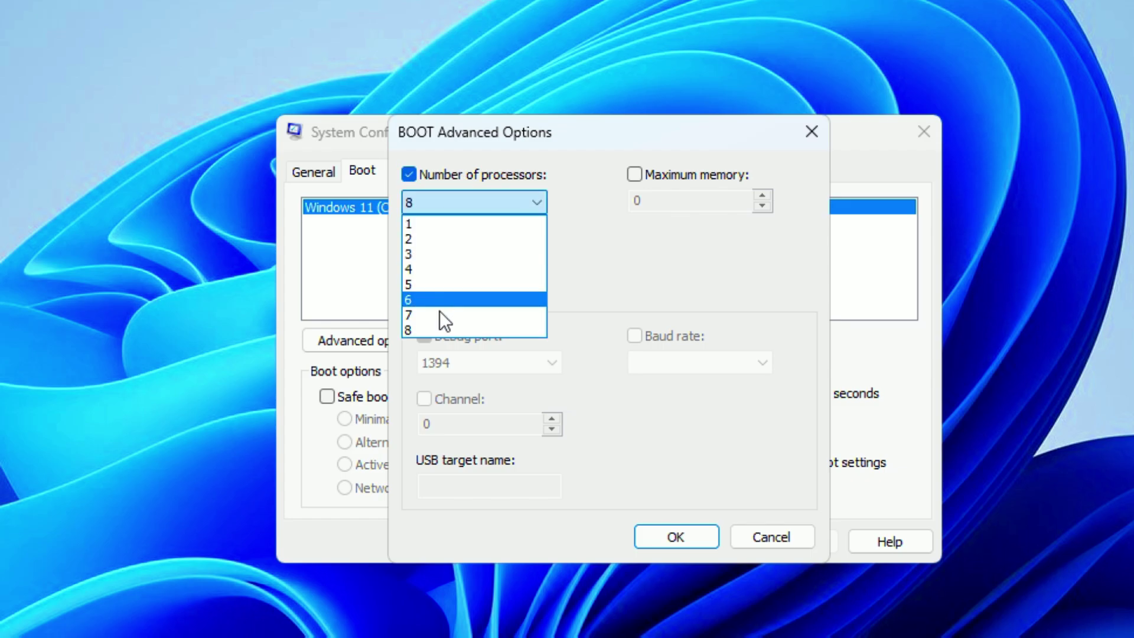
click(470, 346)
click(678, 540)
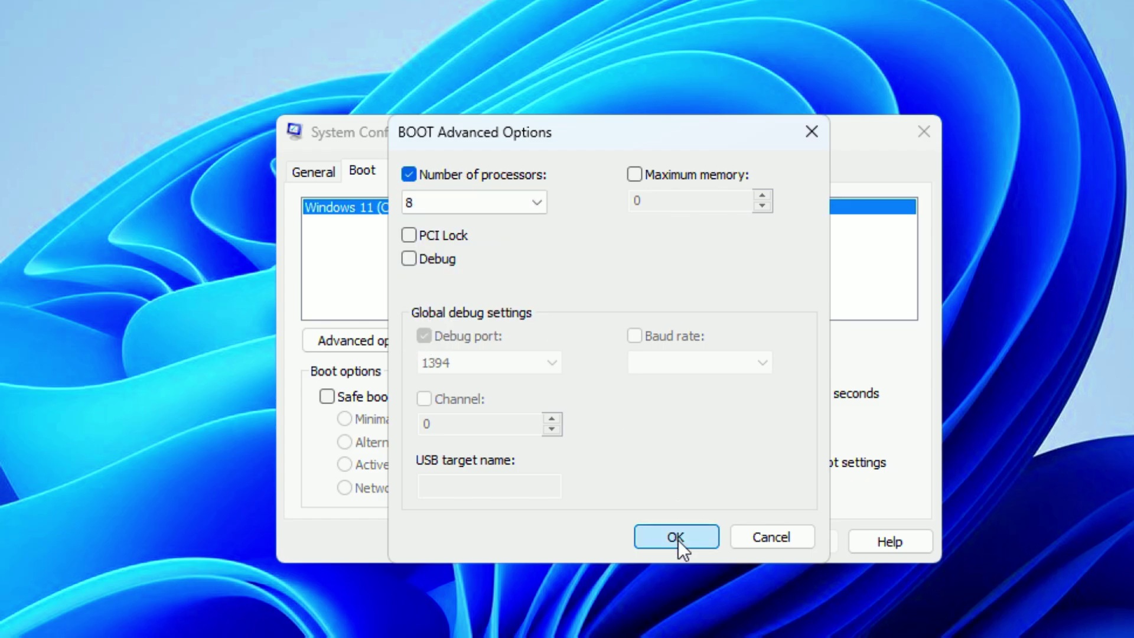
click(779, 545)
click(596, 543)
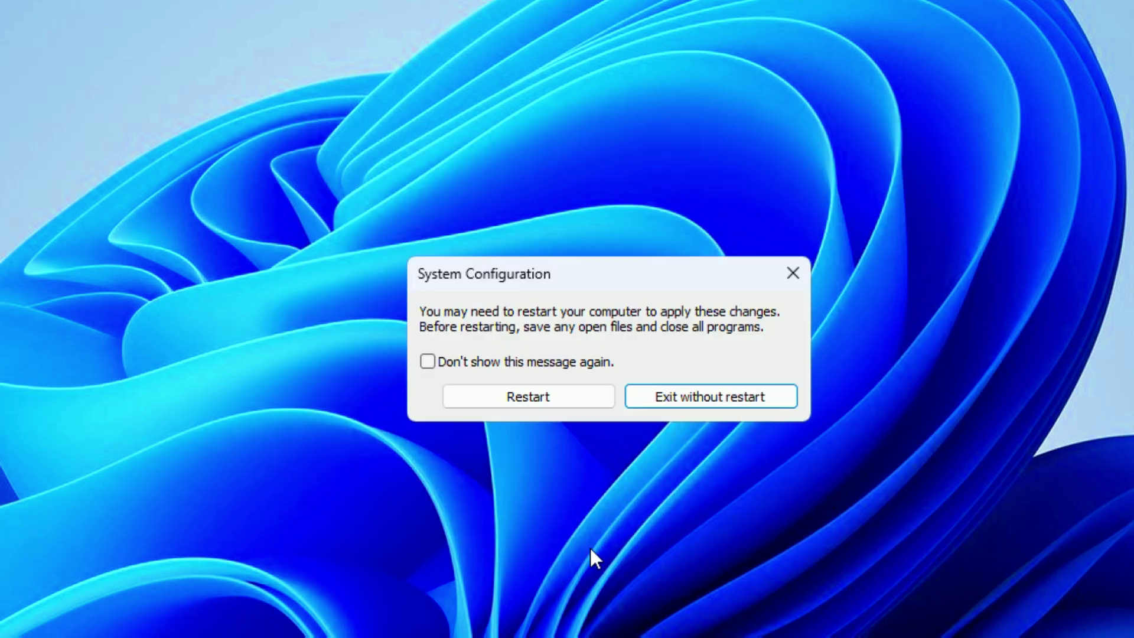
click(679, 406)
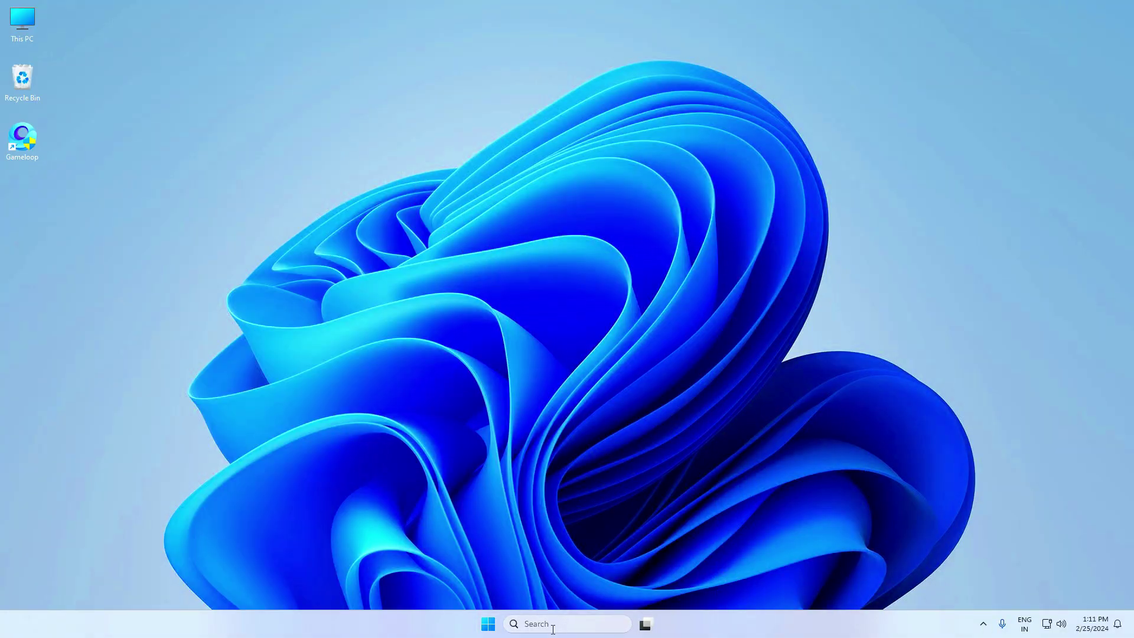
Step: Open Windows Graphics settings and review the default options for GPU scheduling and windowed game optimizations
click(552, 627)
text(gra)
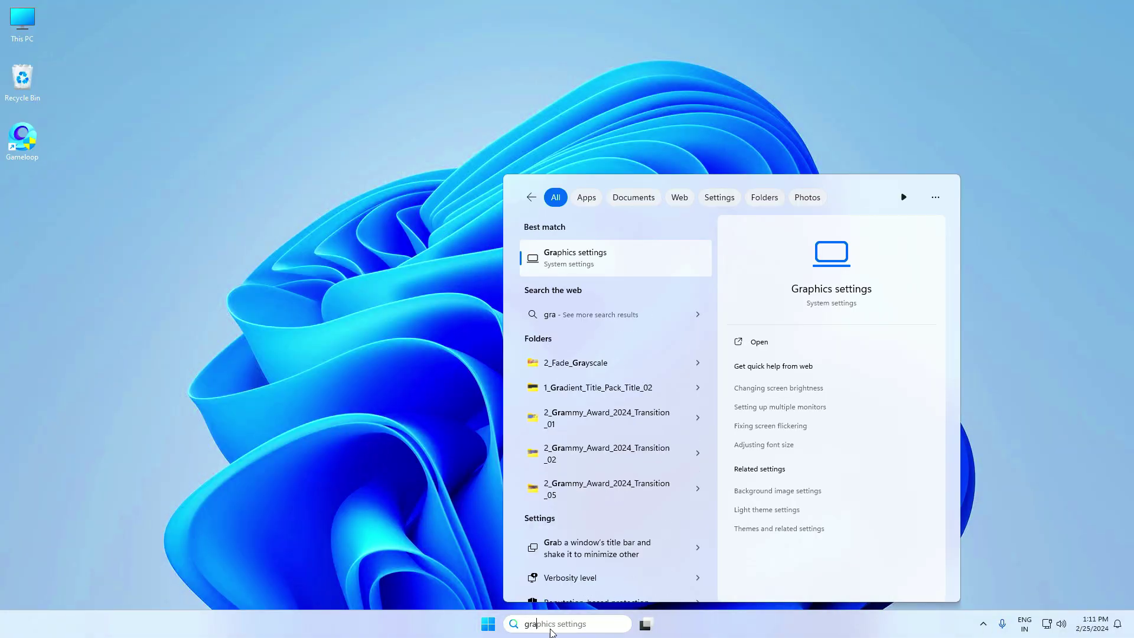
click(573, 261)
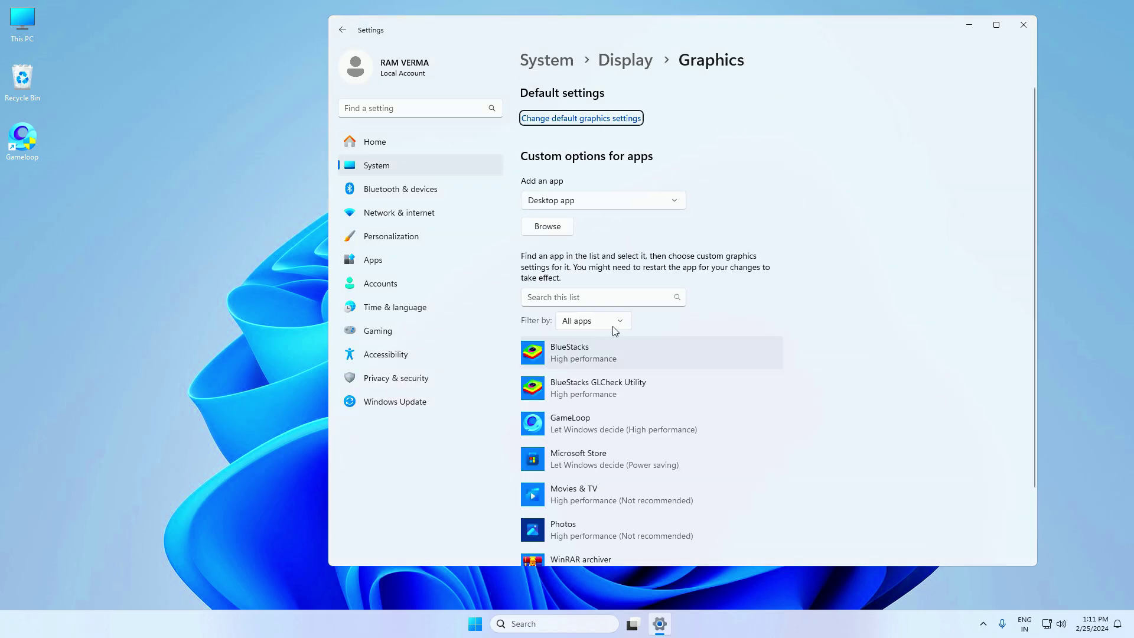
click(589, 121)
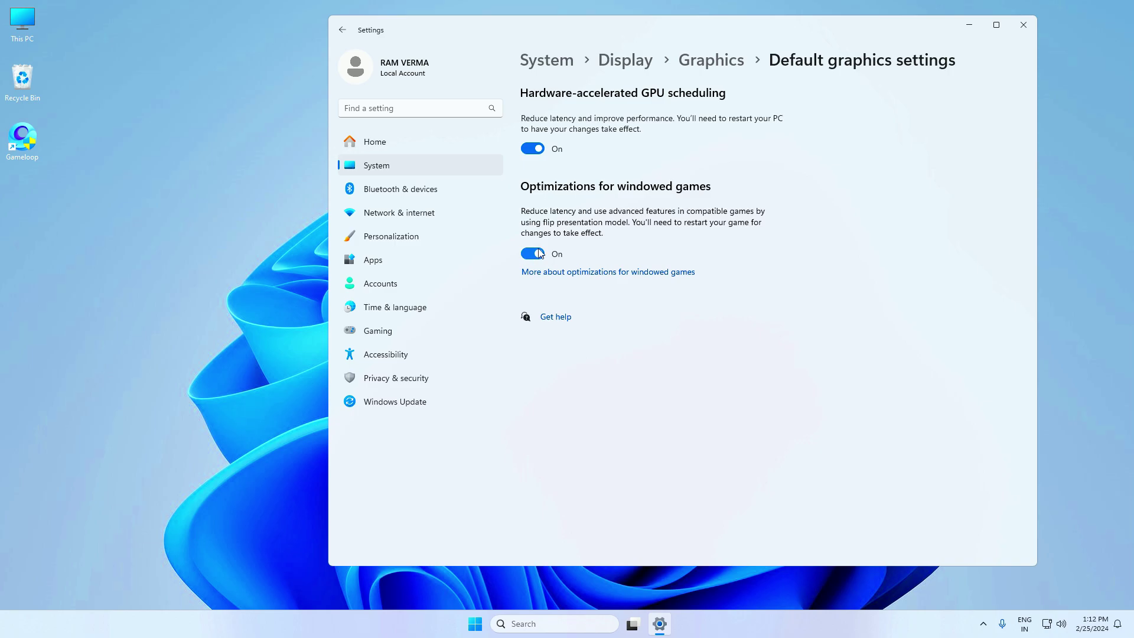
key(alt+Left)
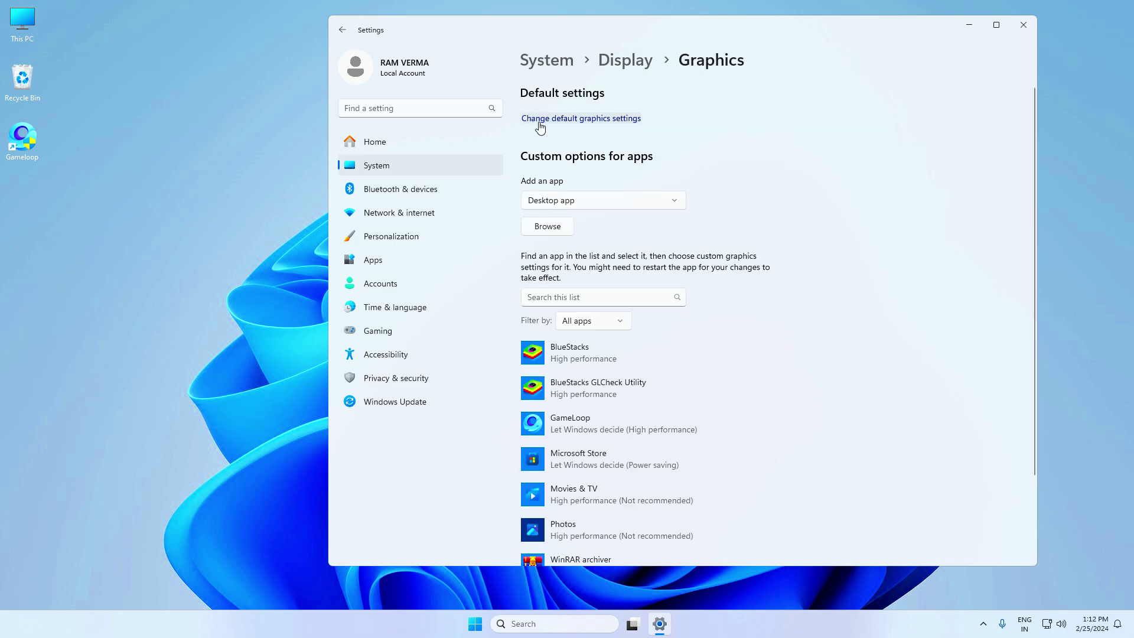
Step: Browse for a desktop app to add and open the file location of the Gameloop desktop shortcut
click(547, 227)
scroll(378, 189, up, 3)
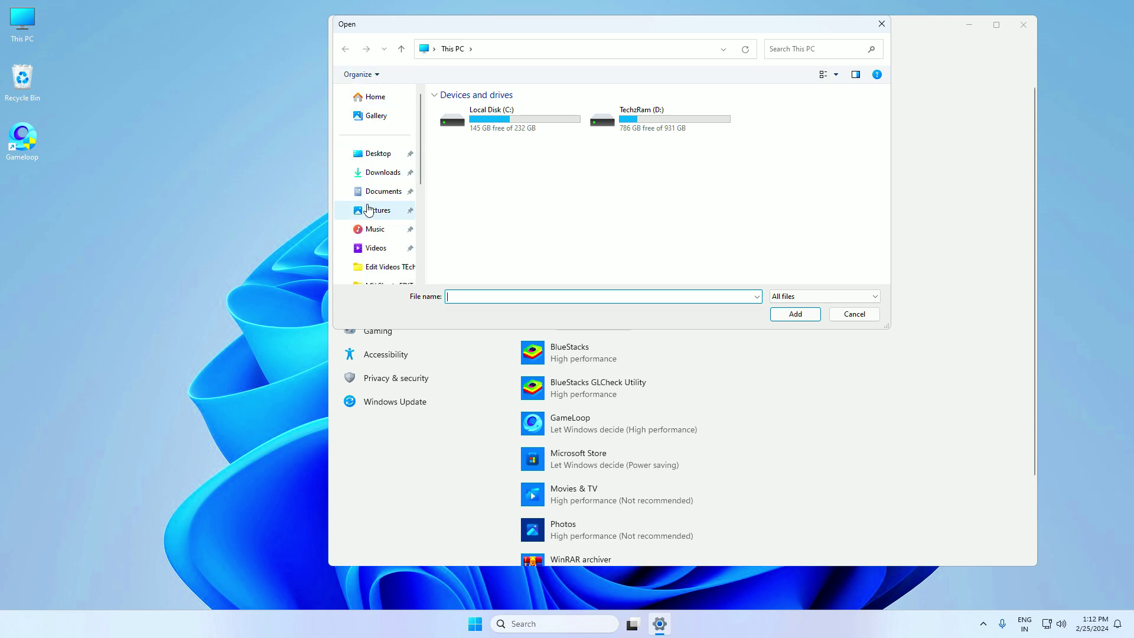
click(377, 154)
click(466, 117)
right_click(464, 115)
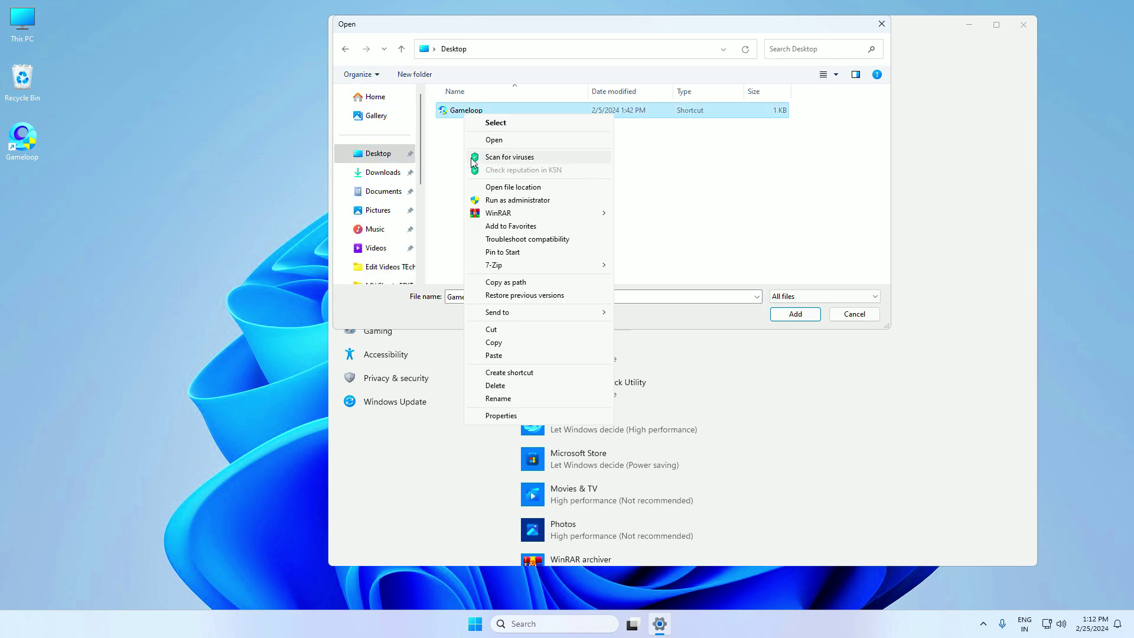
click(517, 188)
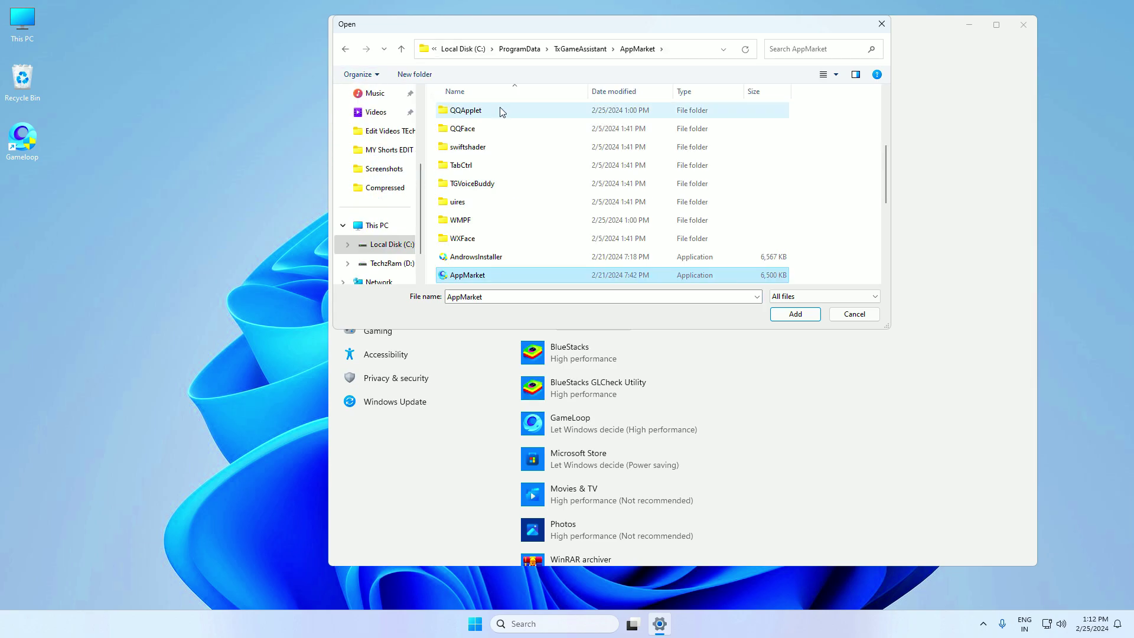
Step: Go to the ui folder under TxGameAssistant and add AndroidEmulator to the custom graphics app list
scroll(490, 177, down, 5)
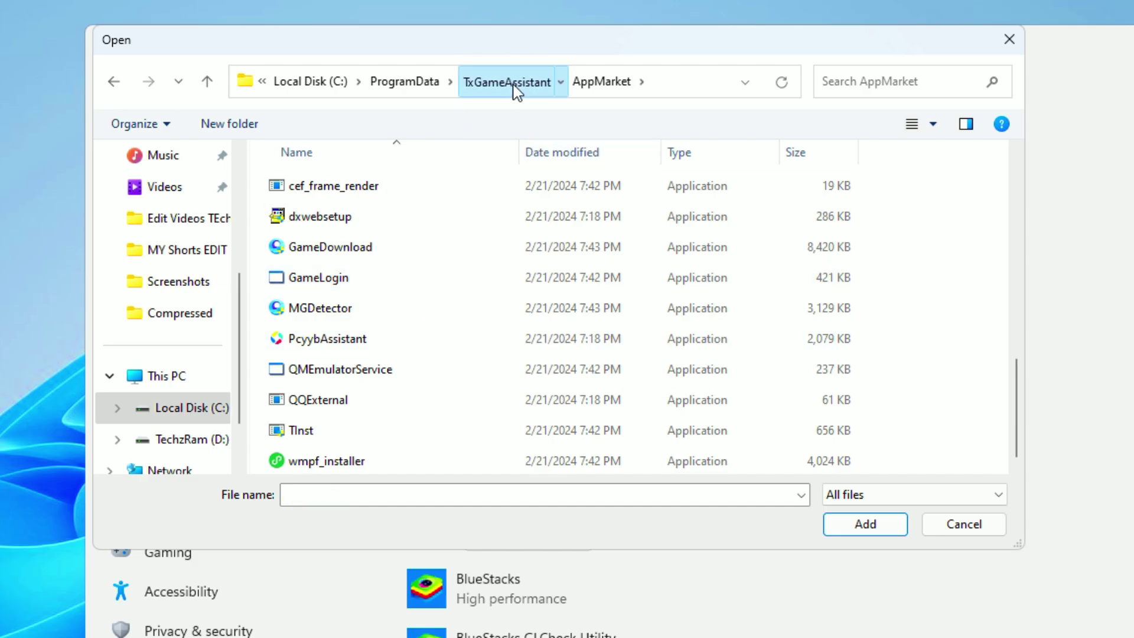
click(513, 83)
click(308, 251)
double_click(307, 251)
scroll(304, 284, down, 6)
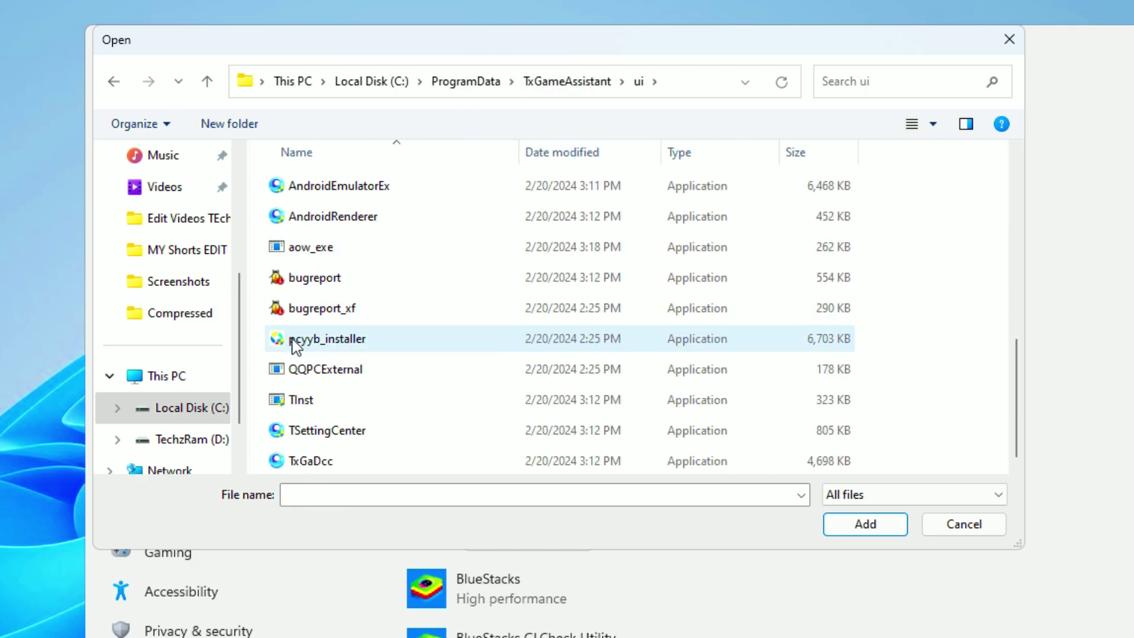
scroll(383, 343, up, 3)
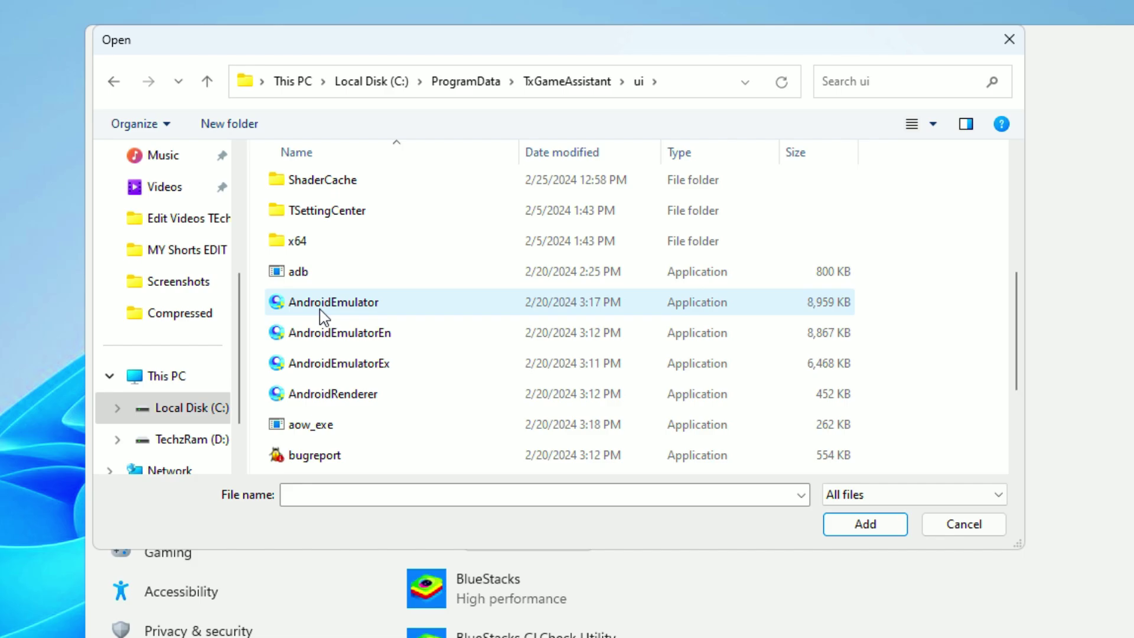
click(326, 300)
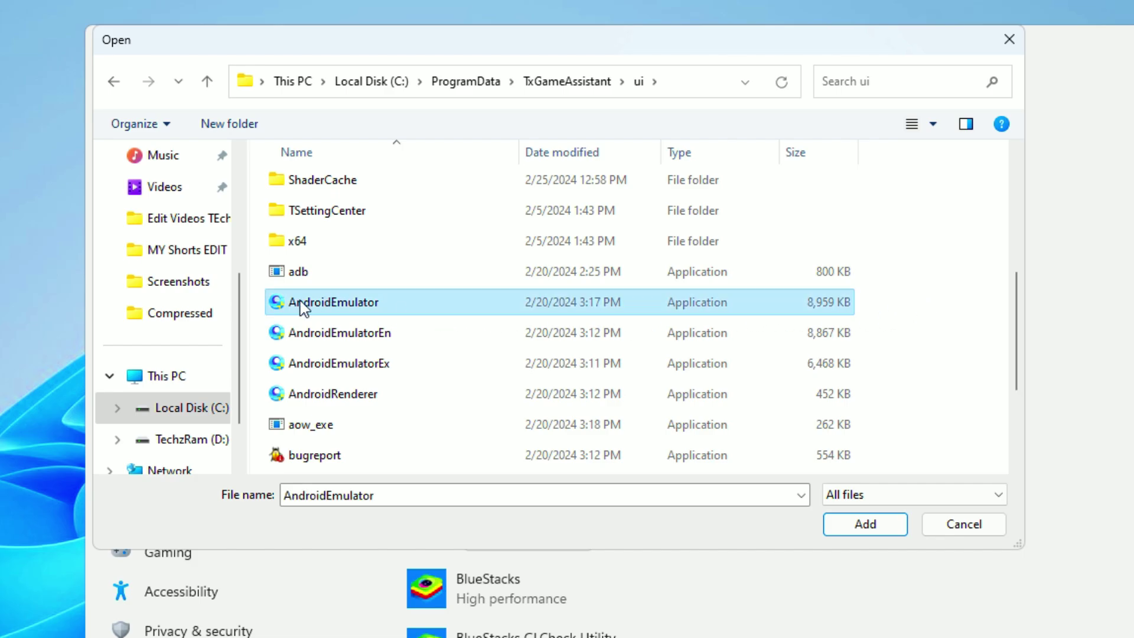
double_click(305, 308)
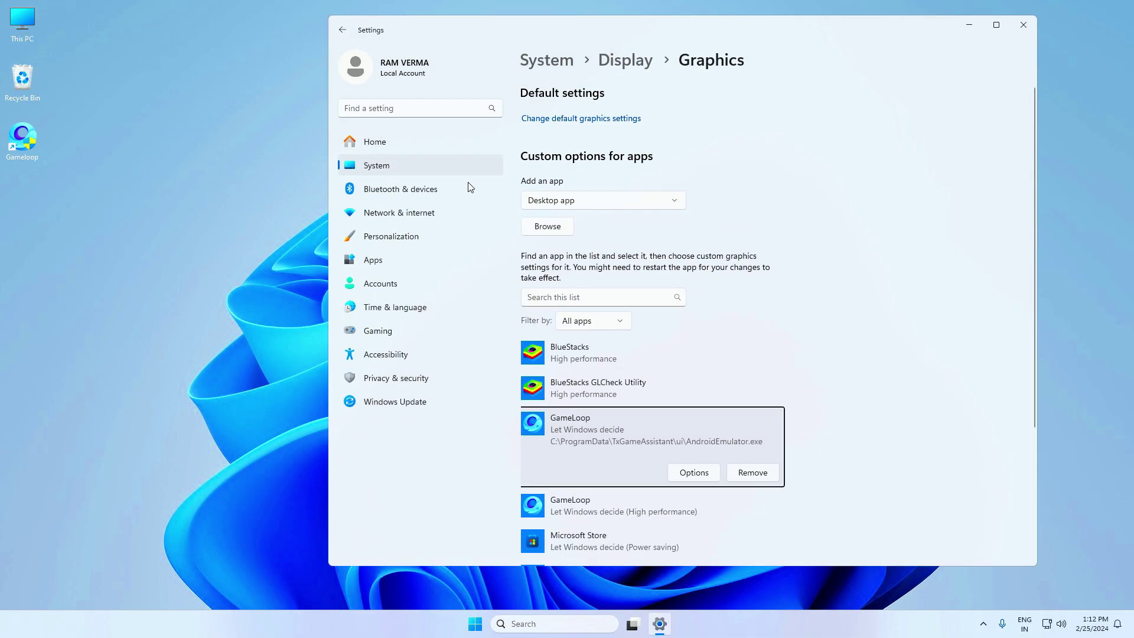
Step: Add AndroidEmulatorEn and AndroidEmulatorEx from the TxGameAssistant ui folder to the graphics app list
click(540, 232)
click(504, 165)
double_click(504, 166)
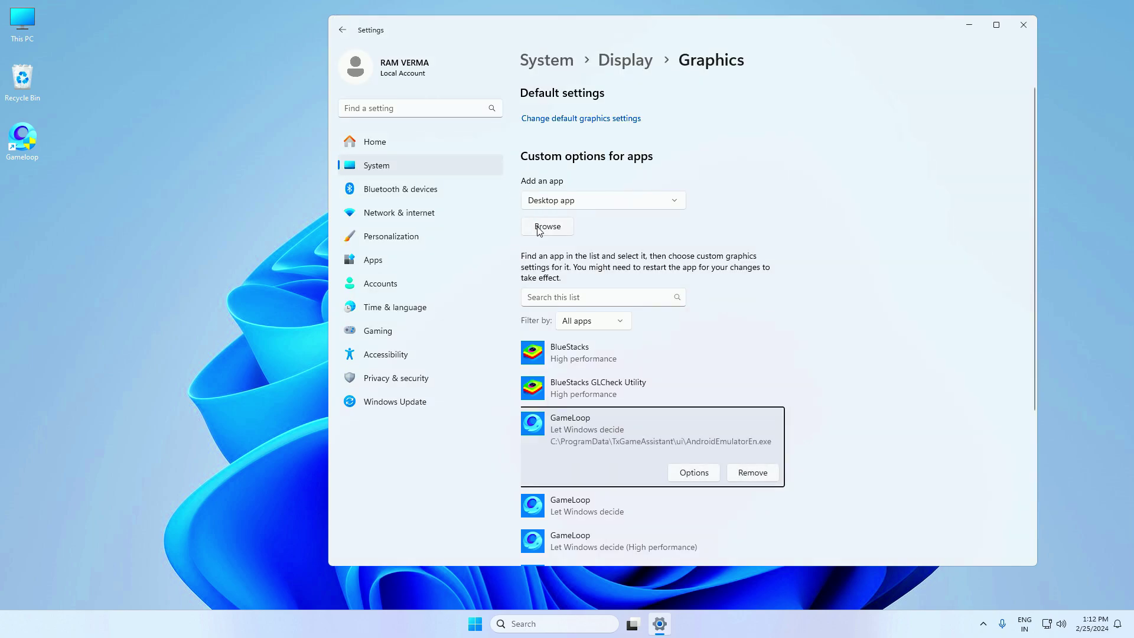
click(548, 227)
scroll(499, 189, down, 5)
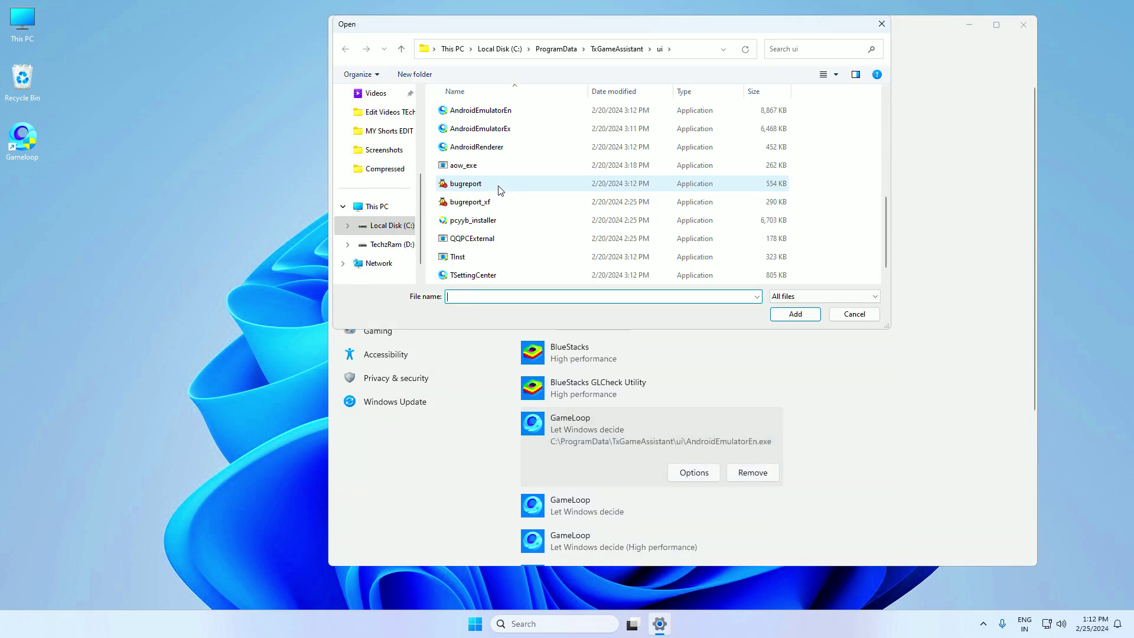
click(481, 133)
double_click(480, 133)
Step: Add AndroidRenderer from the TxGameAssistant ui folder to the graphics app list
click(551, 230)
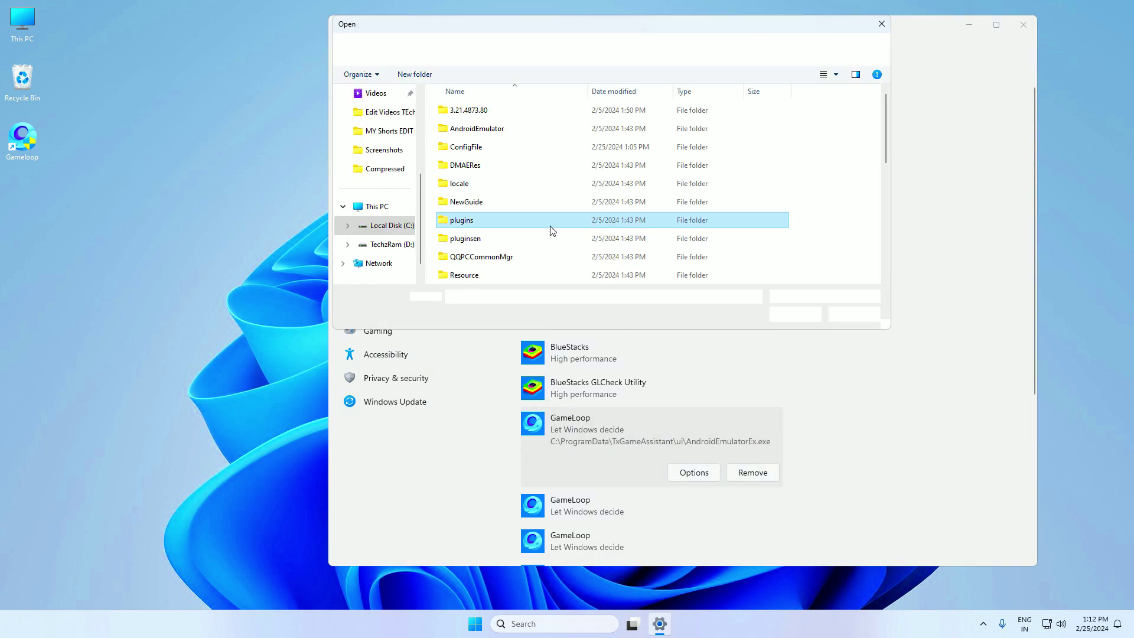
scroll(537, 212, down, 5)
double_click(491, 131)
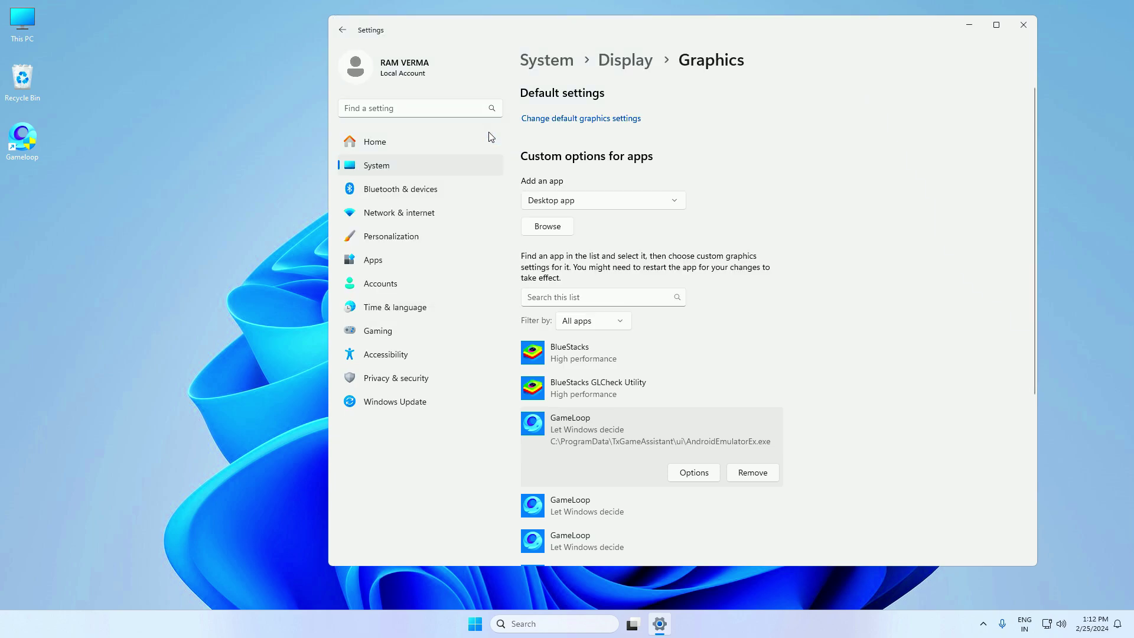
Step: Set the graphics preference of the AndroidEmulatorEx.exe and AndroidEmulatorEn.exe GameLoop entries to High performance
click(622, 180)
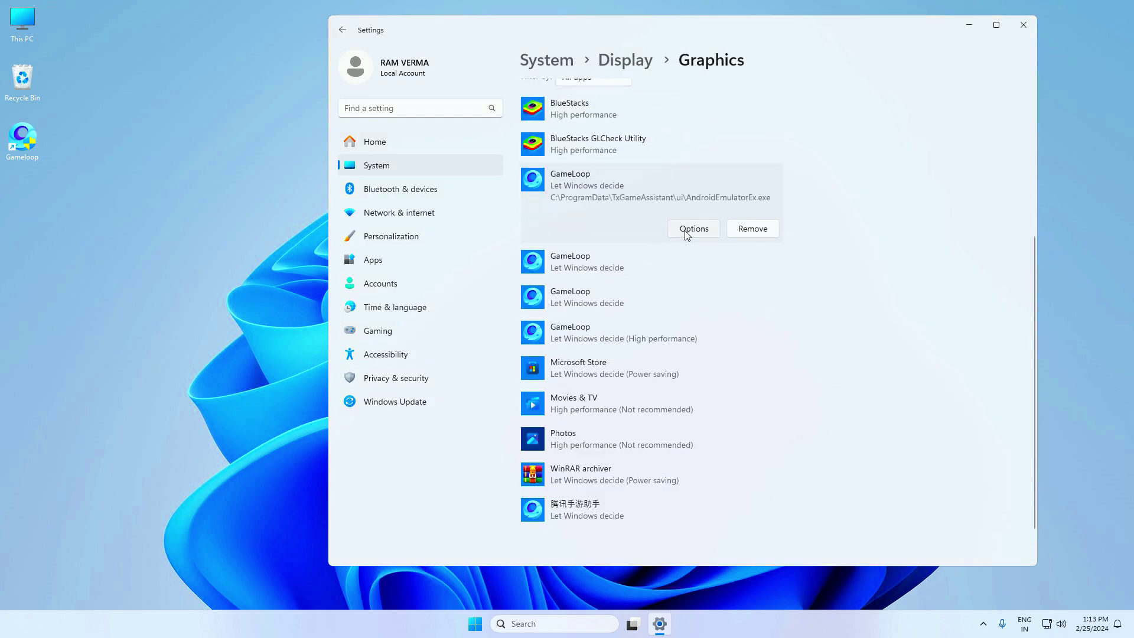
click(687, 231)
click(620, 390)
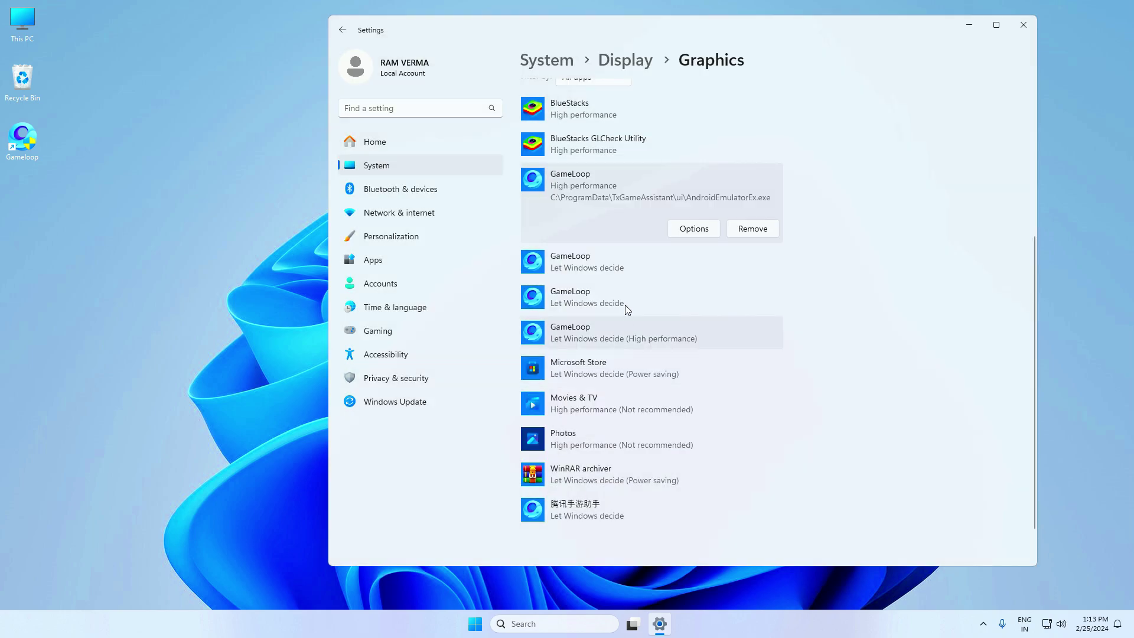
click(655, 269)
click(697, 267)
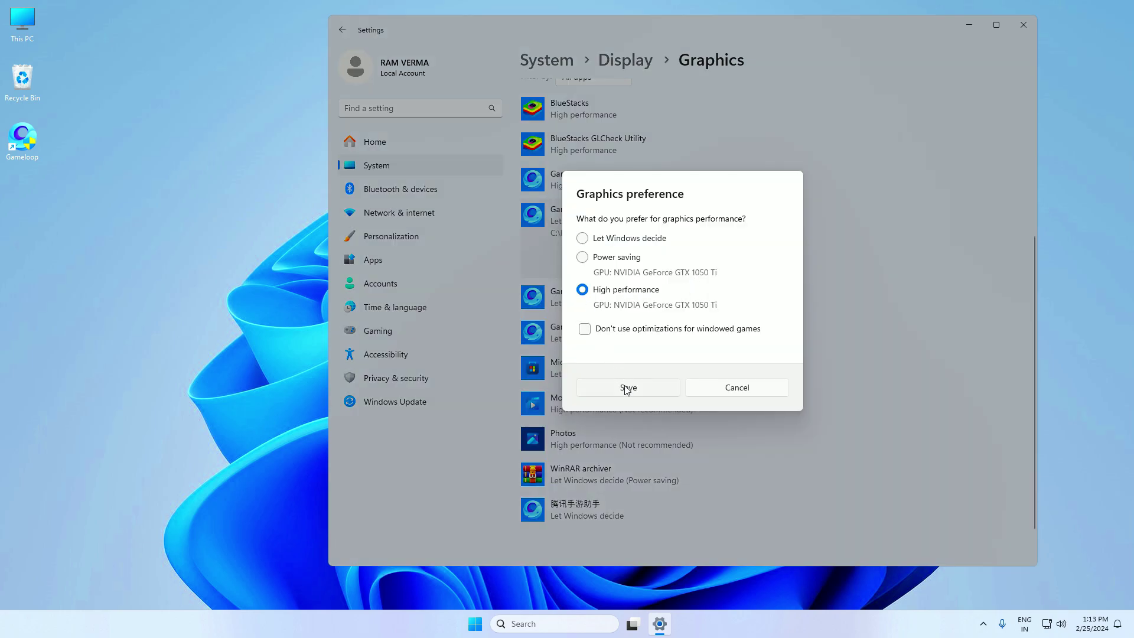
click(628, 388)
Step: Set the graphics preference of the AndroidEmulator.exe GameLoop entry to High performance and save it
click(611, 299)
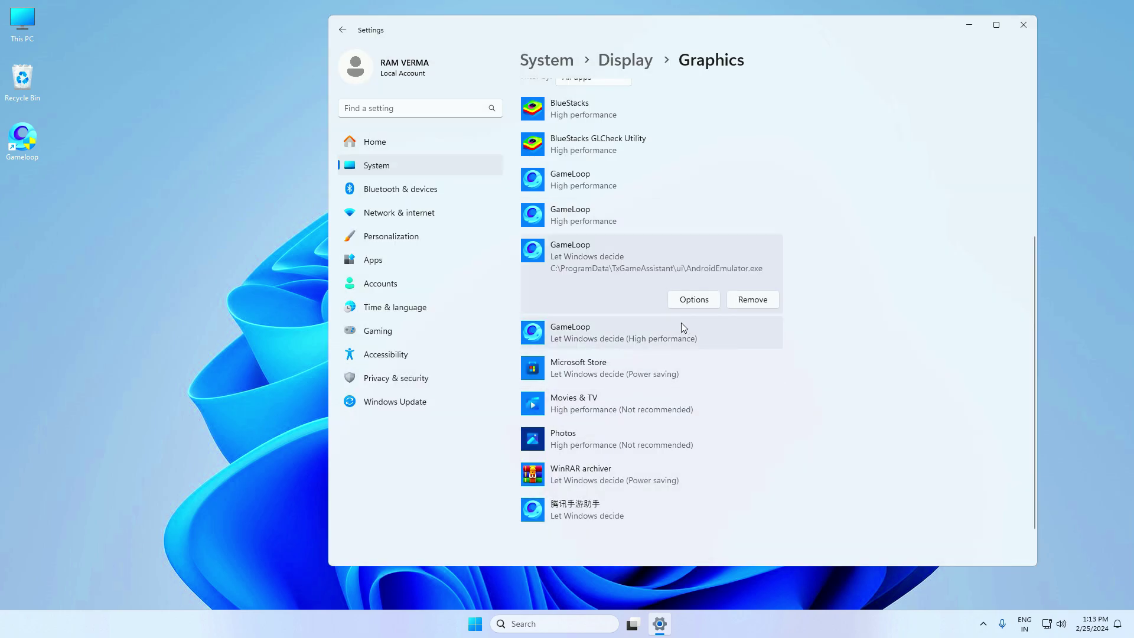
click(694, 299)
click(585, 289)
click(628, 384)
click(627, 351)
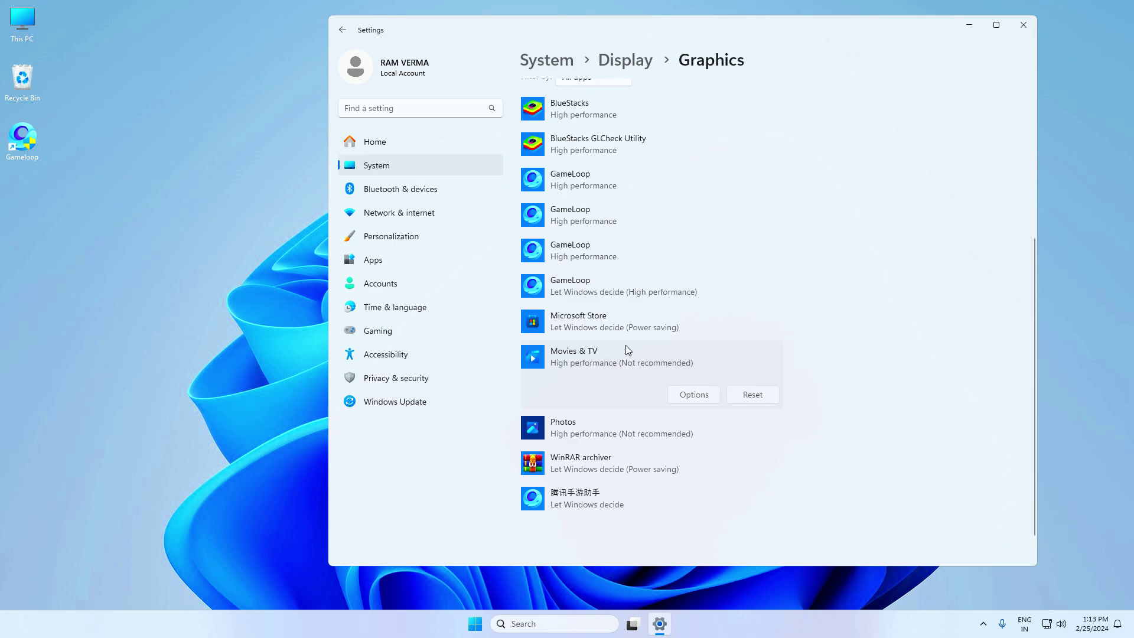
Step: Set the graphics preference of the AppMarket.exe GameLoop entry to High performance and save it
click(614, 267)
click(655, 326)
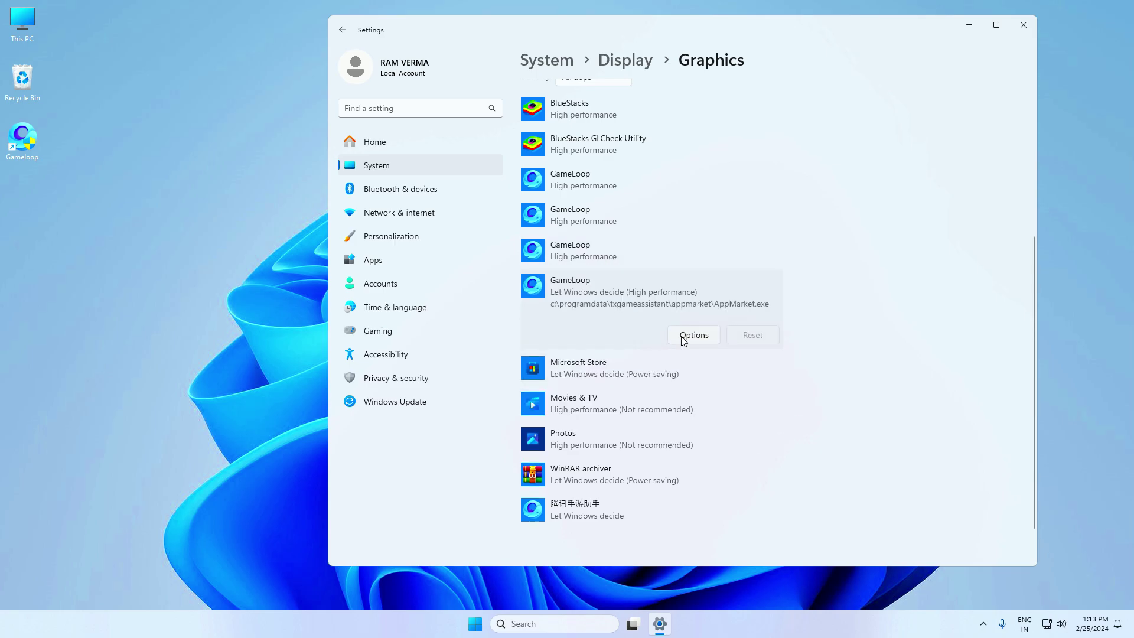
click(684, 338)
click(627, 385)
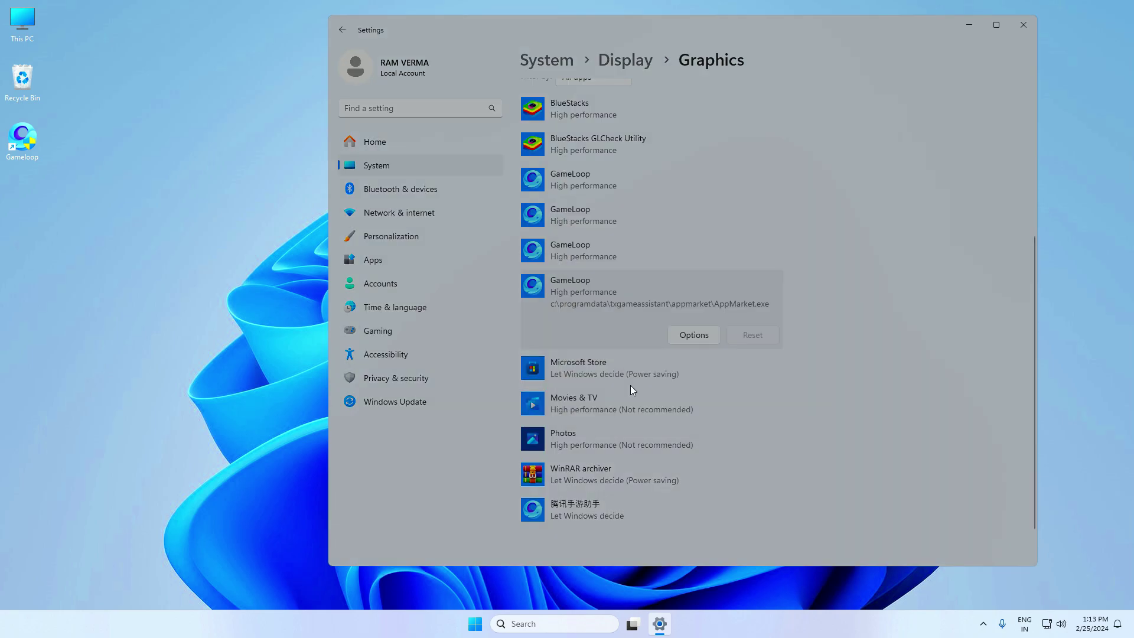
Step: Save the graphics preference for the AndroidRenderer.exe entry and close Settings
click(626, 503)
click(687, 515)
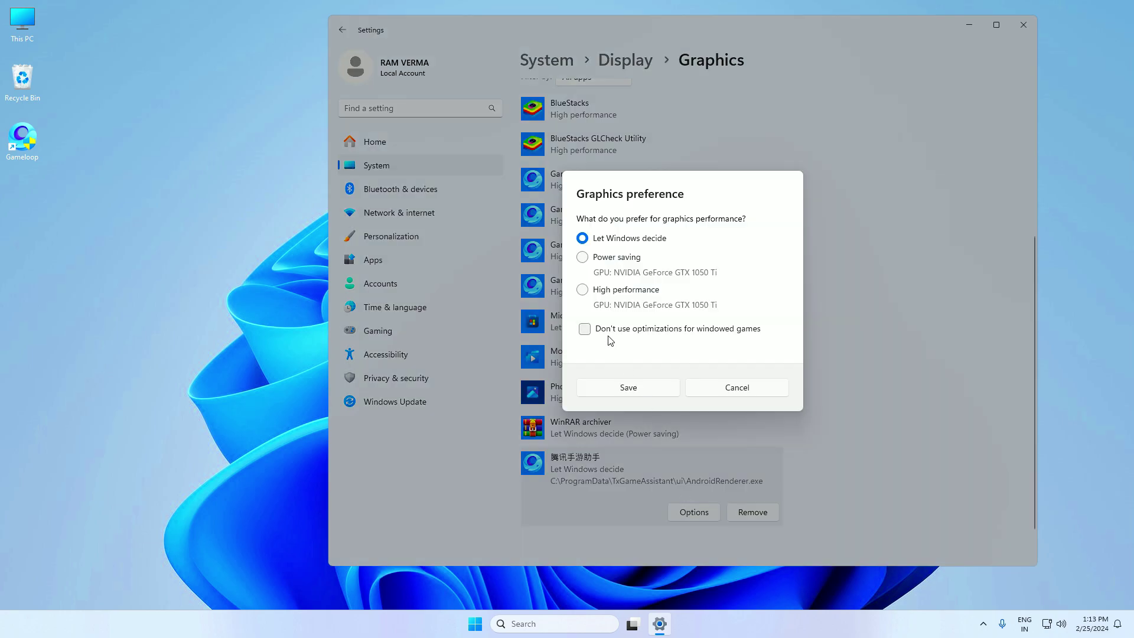
click(628, 388)
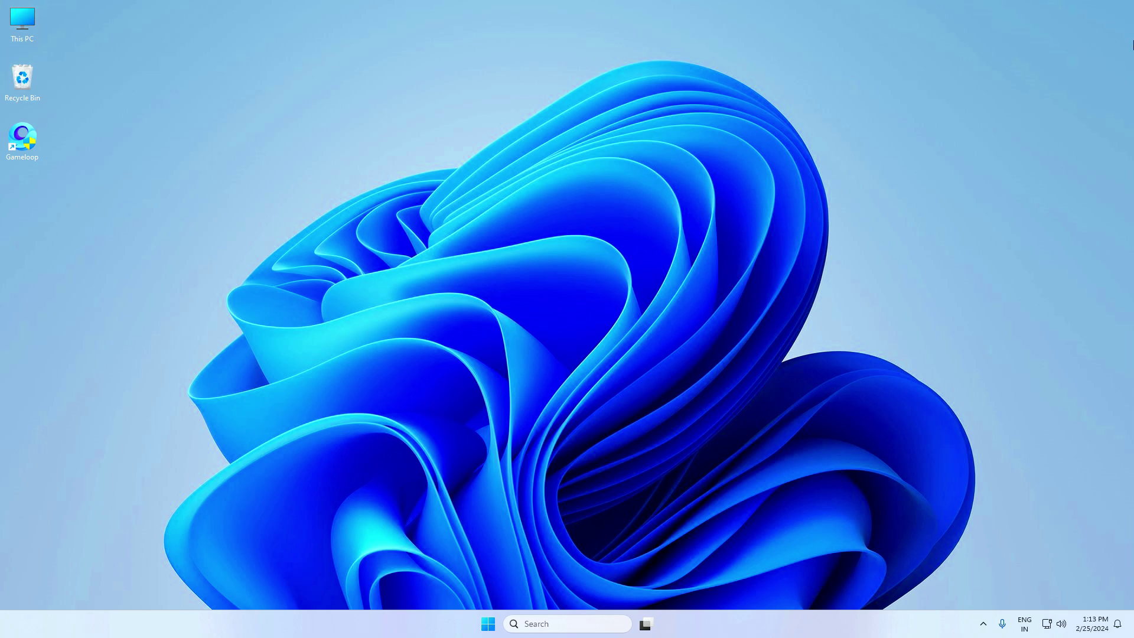
Step: From the Gameloop shortcut's file location, go to the ShaderCache folder inside TxGameAssistant\ui
right_click(24, 142)
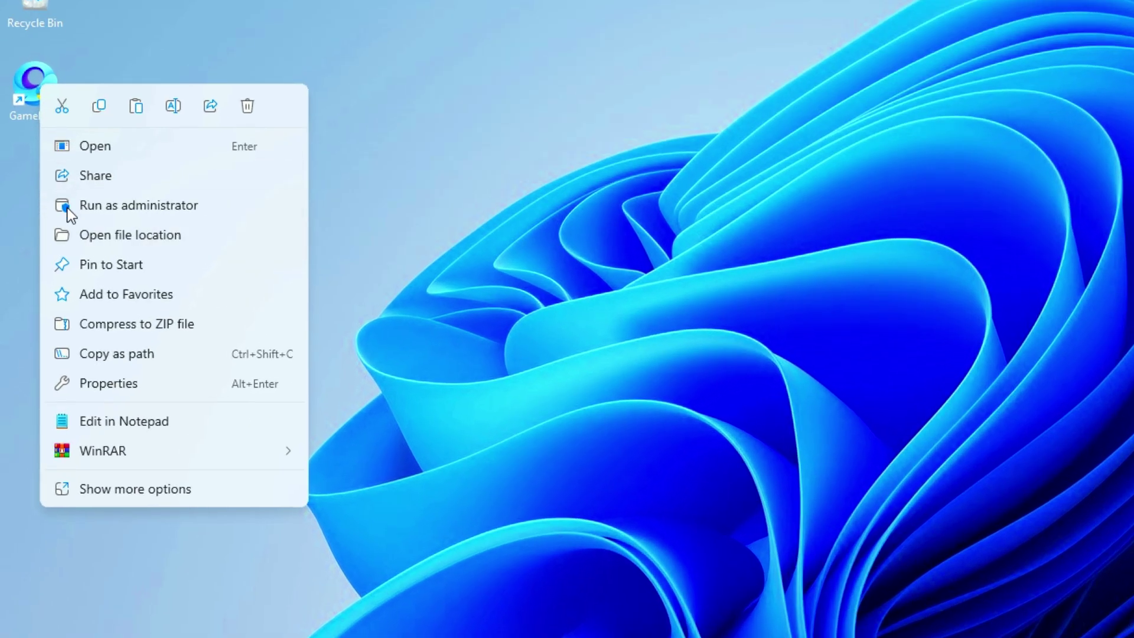
click(135, 236)
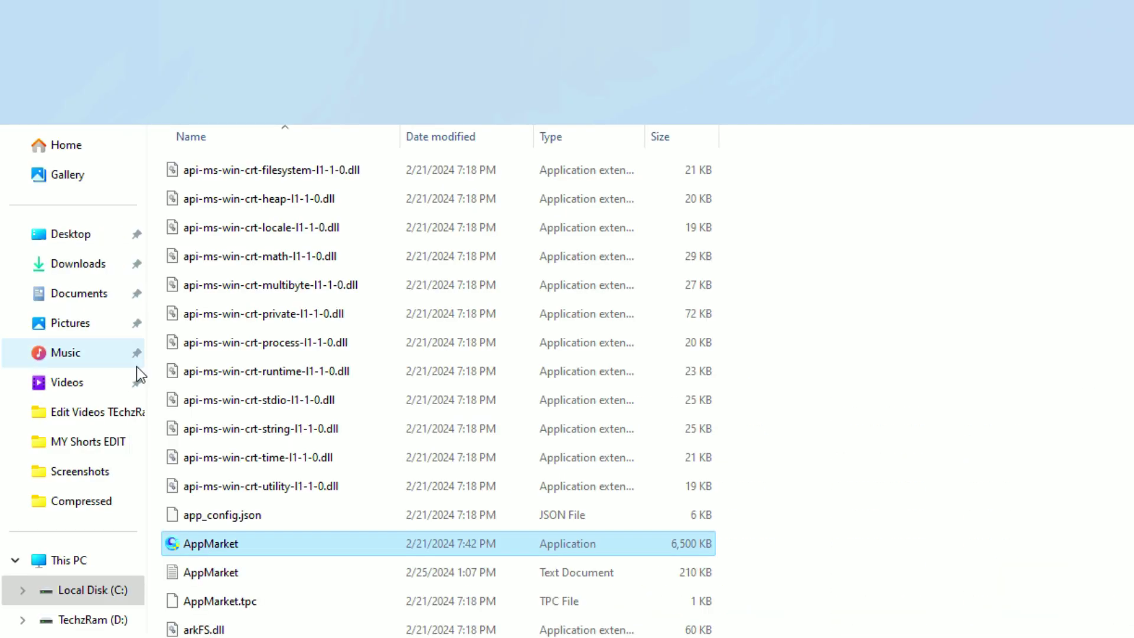
click(594, 56)
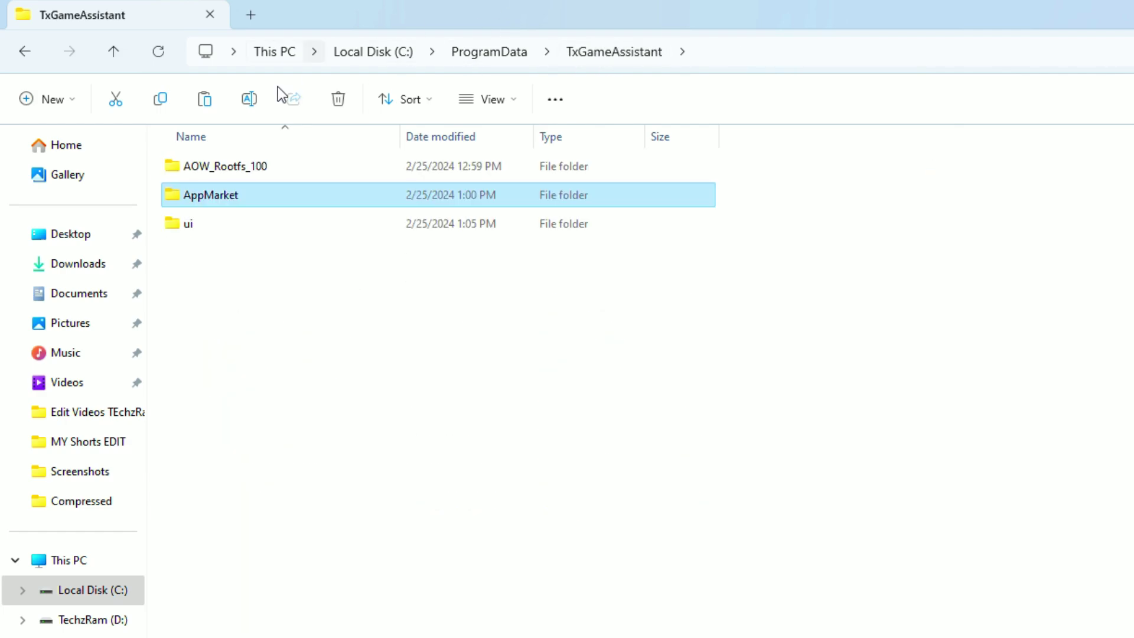
double_click(216, 226)
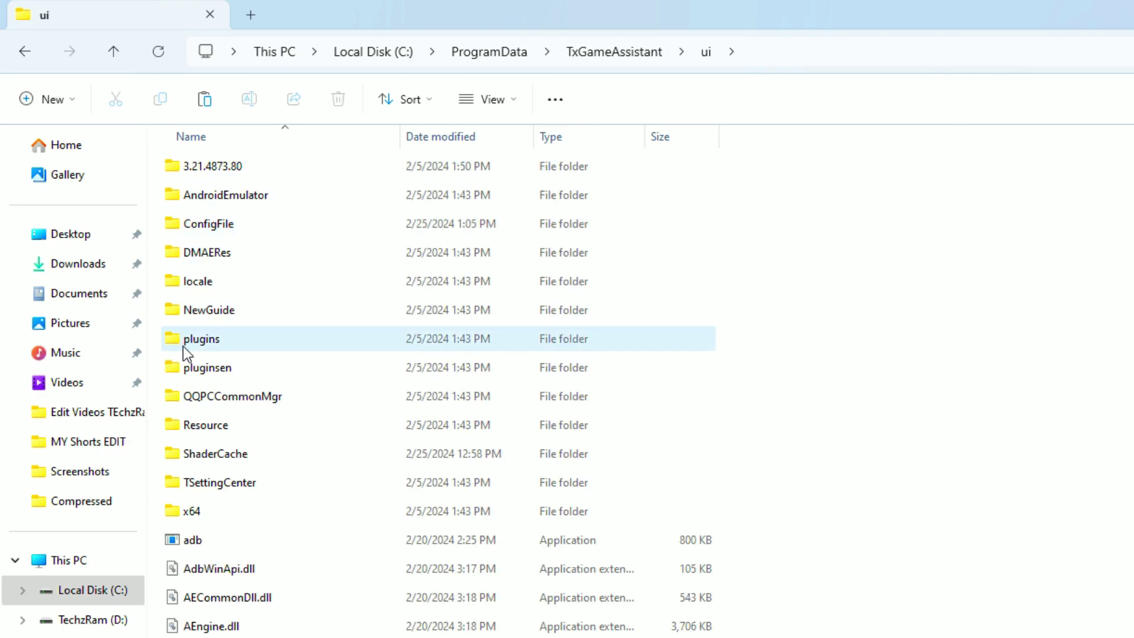
click(270, 453)
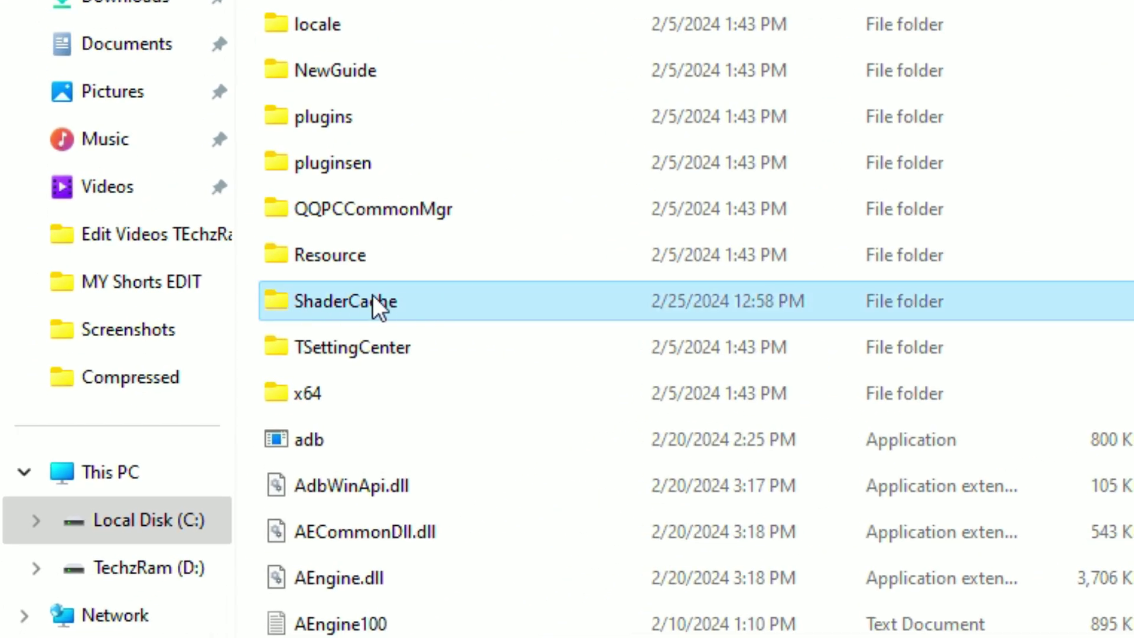
double_click(373, 301)
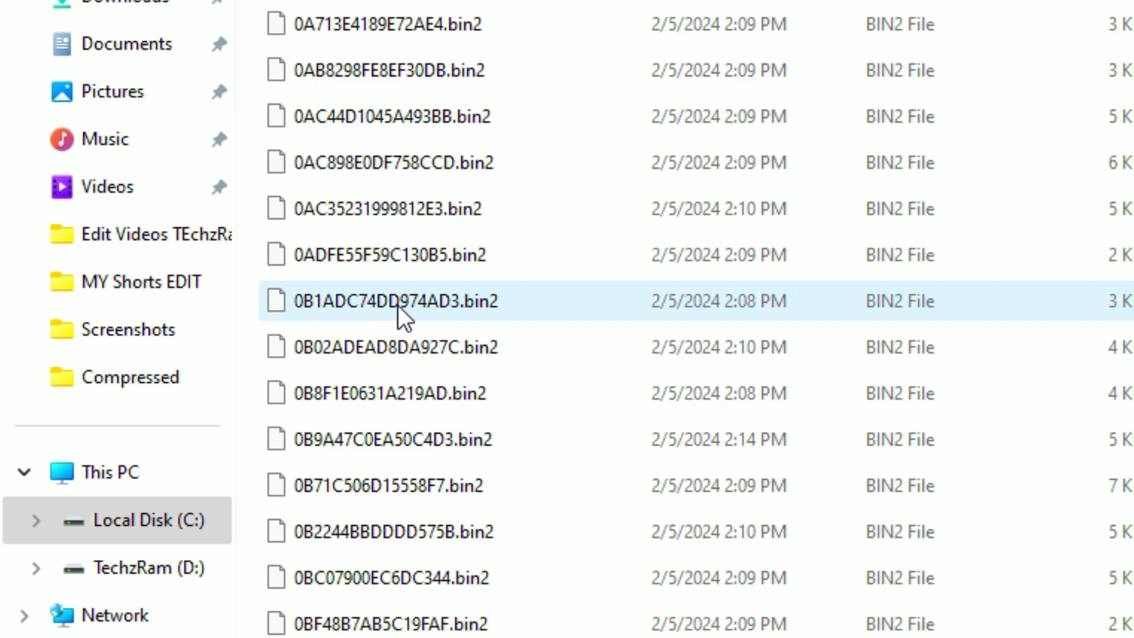
Step: Permanently delete all files in the ShaderCache folder, granting administrator permission for all current items, and close the folder window
scroll(142, 133, down, 5)
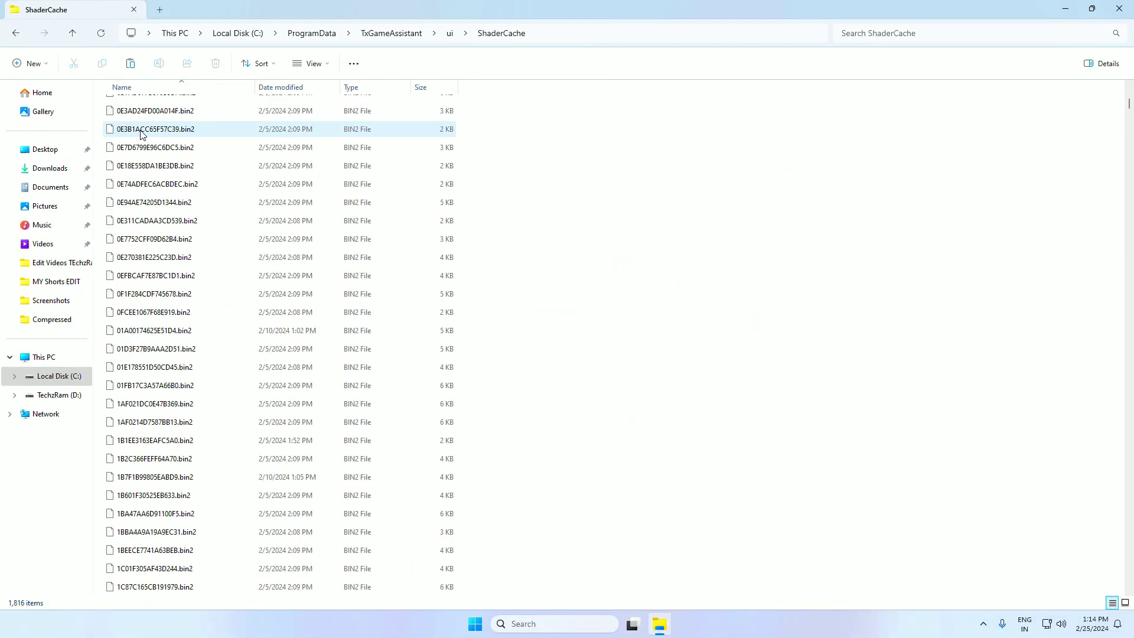
scroll(142, 133, up, 18)
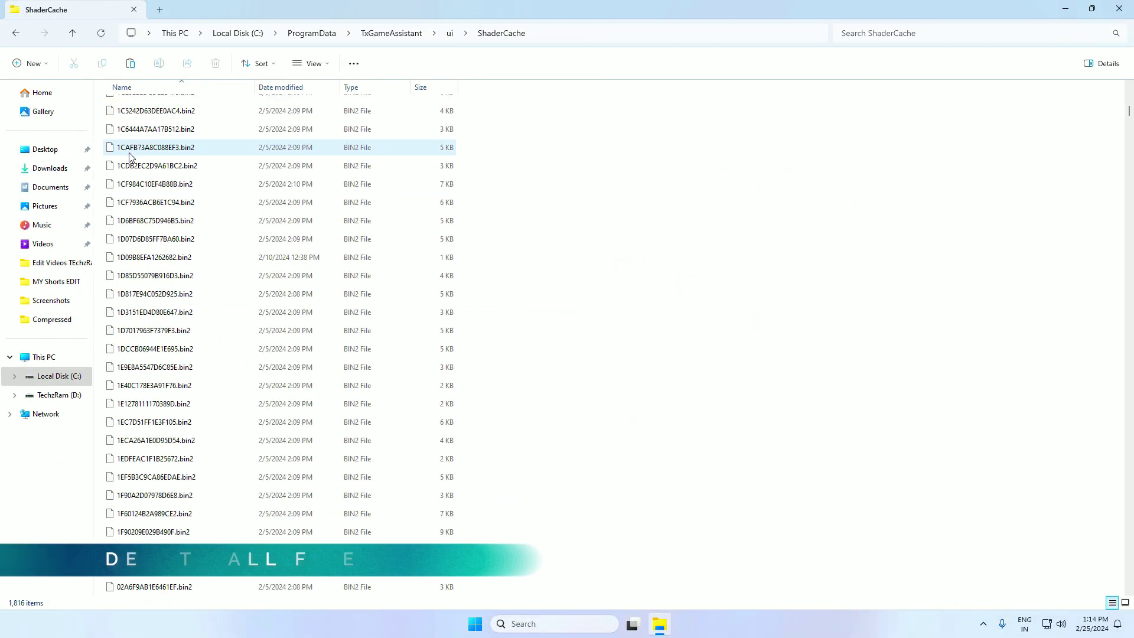
drag(509, 99, 302, 611)
click(614, 222)
key(ctrl+a)
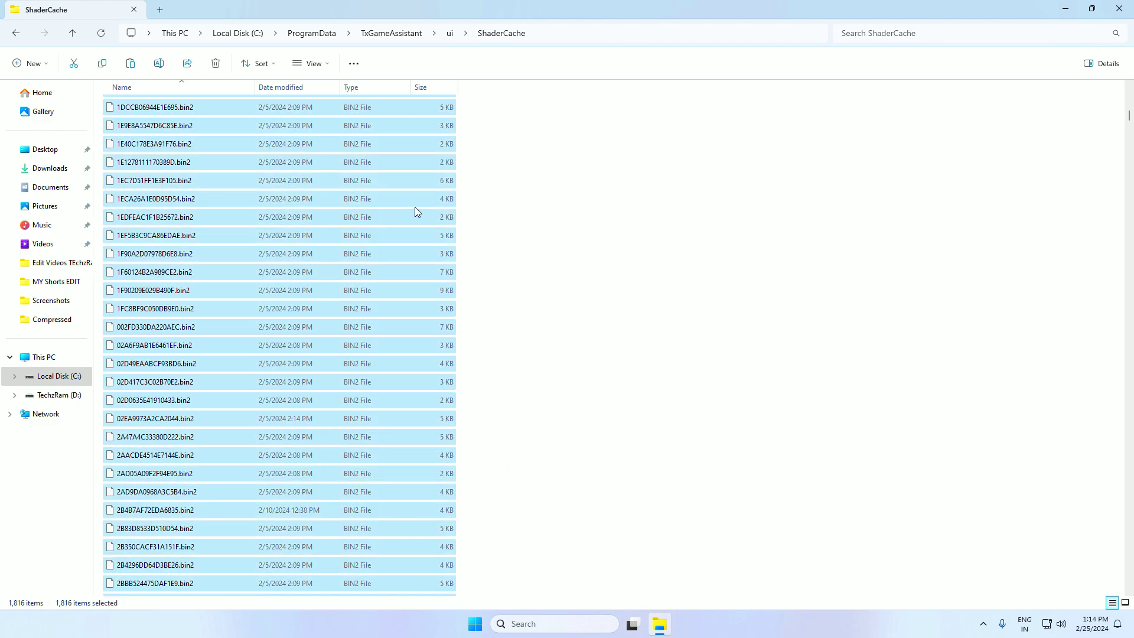
key(shift+Delete)
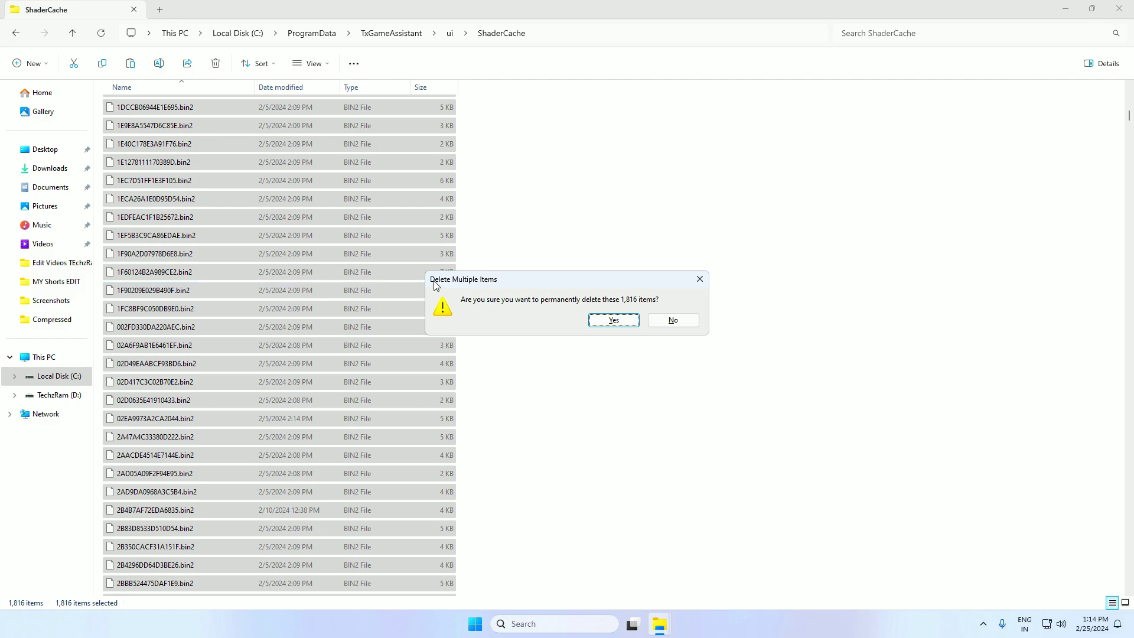
click(614, 320)
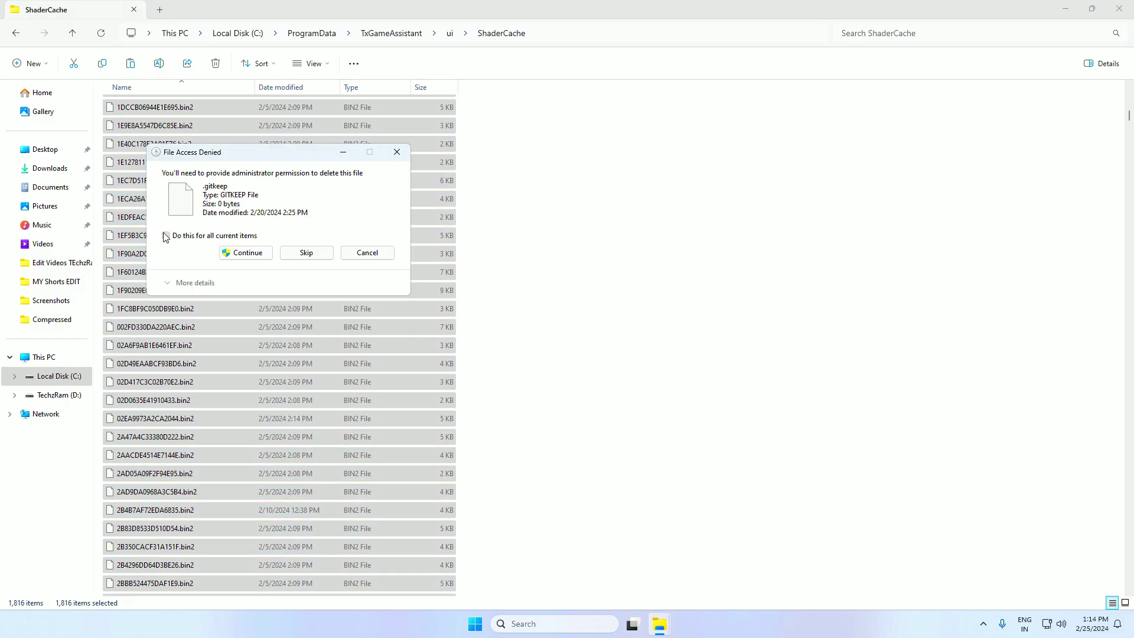
click(166, 236)
click(246, 253)
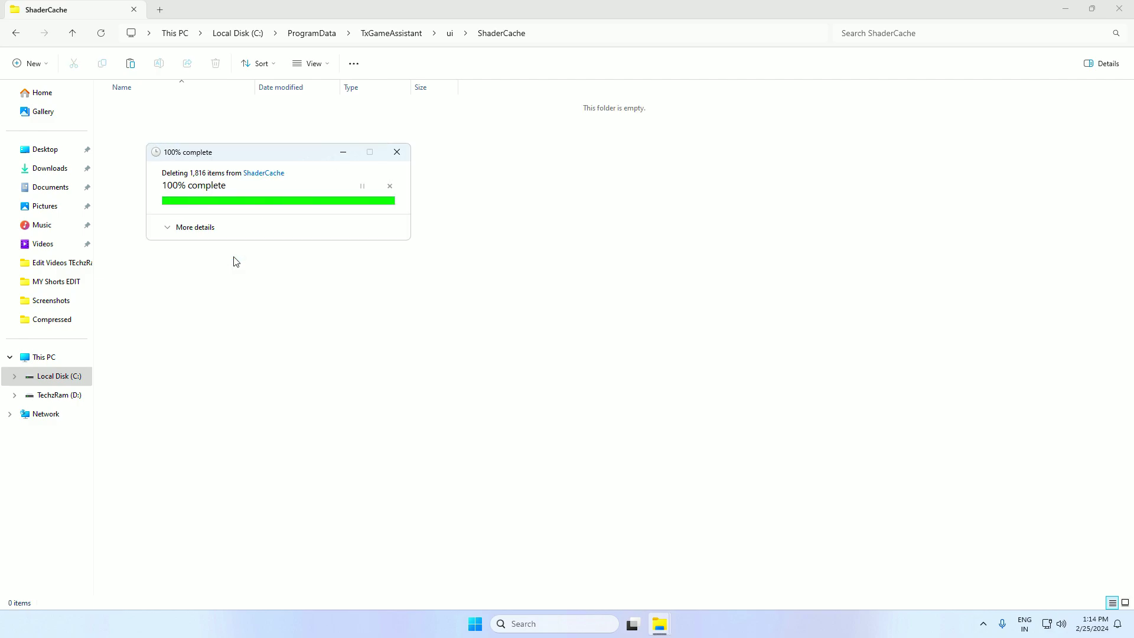
click(1131, 6)
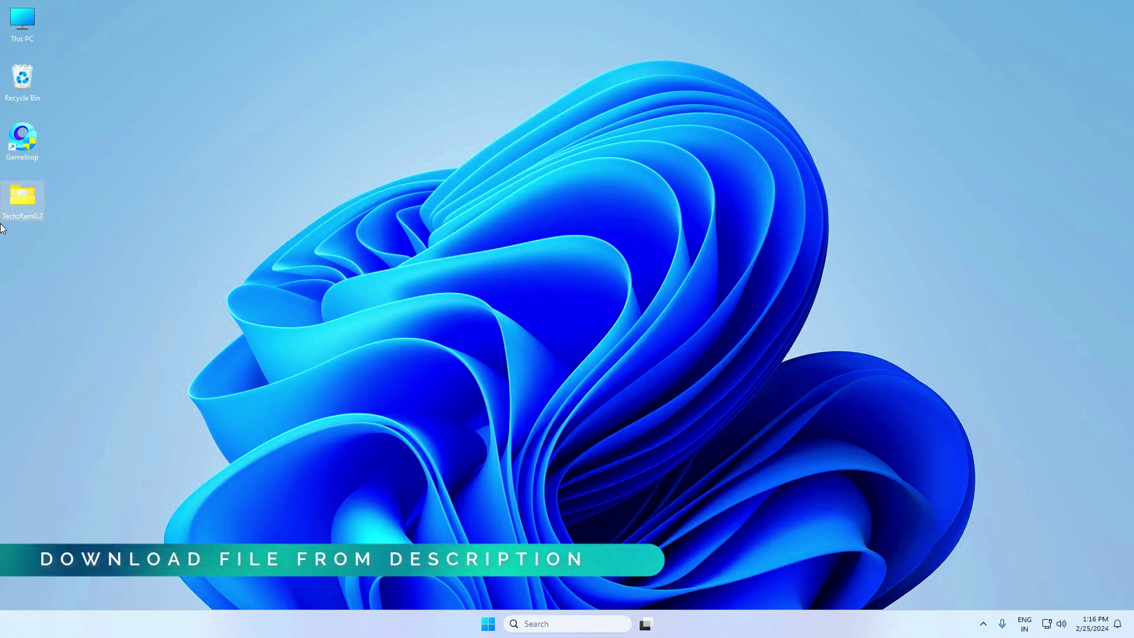
Step: Open the Gameloop Priority CMD text file from the TechzRam0.2 desktop folder and review its Realtime, High and Normal commands
double_click(20, 194)
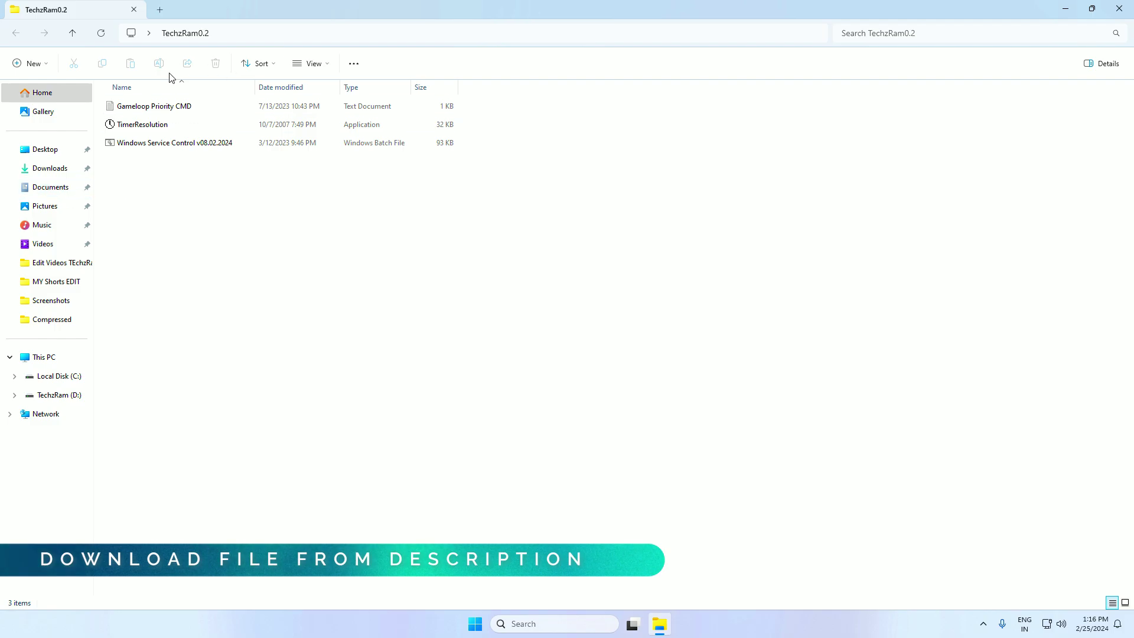
click(143, 109)
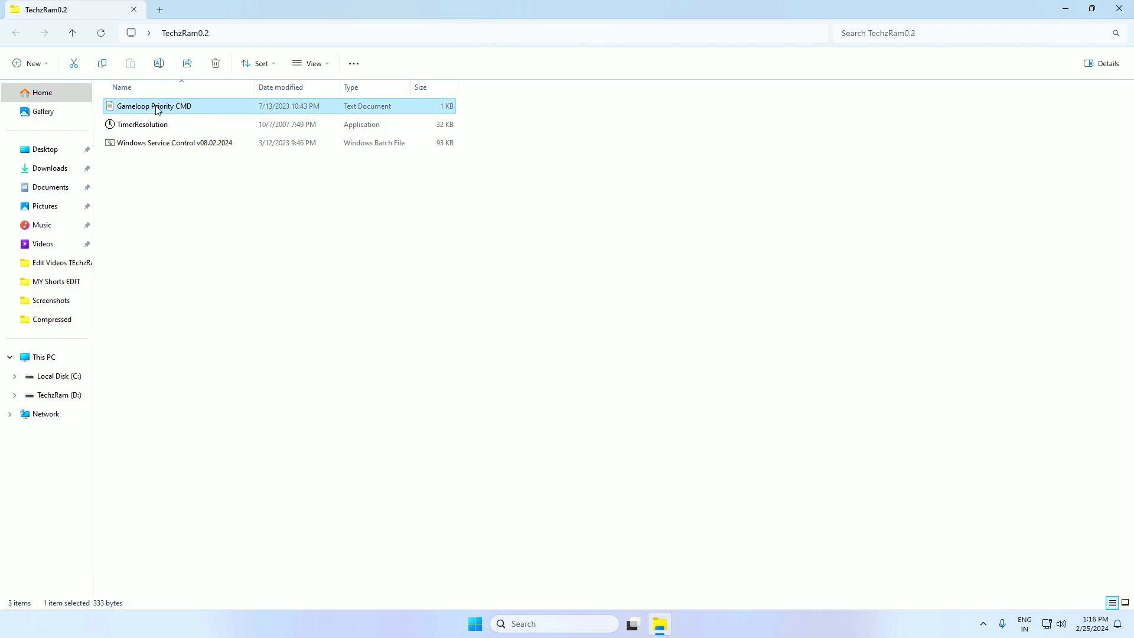
double_click(157, 111)
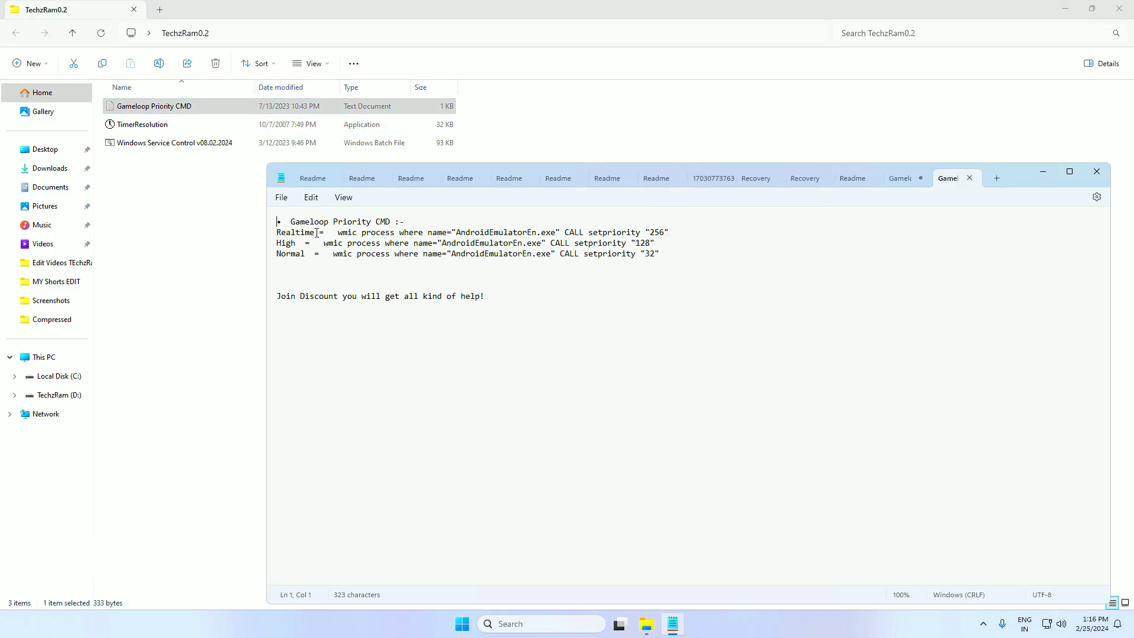
drag(318, 232, 671, 243)
double_click(304, 253)
drag(331, 252, 277, 254)
click(661, 241)
Step: Copy the Realtime command for AndroidEmulatorEn.exe from the text file and close both the folder and text file windows
drag(339, 233, 701, 235)
right_click(655, 235)
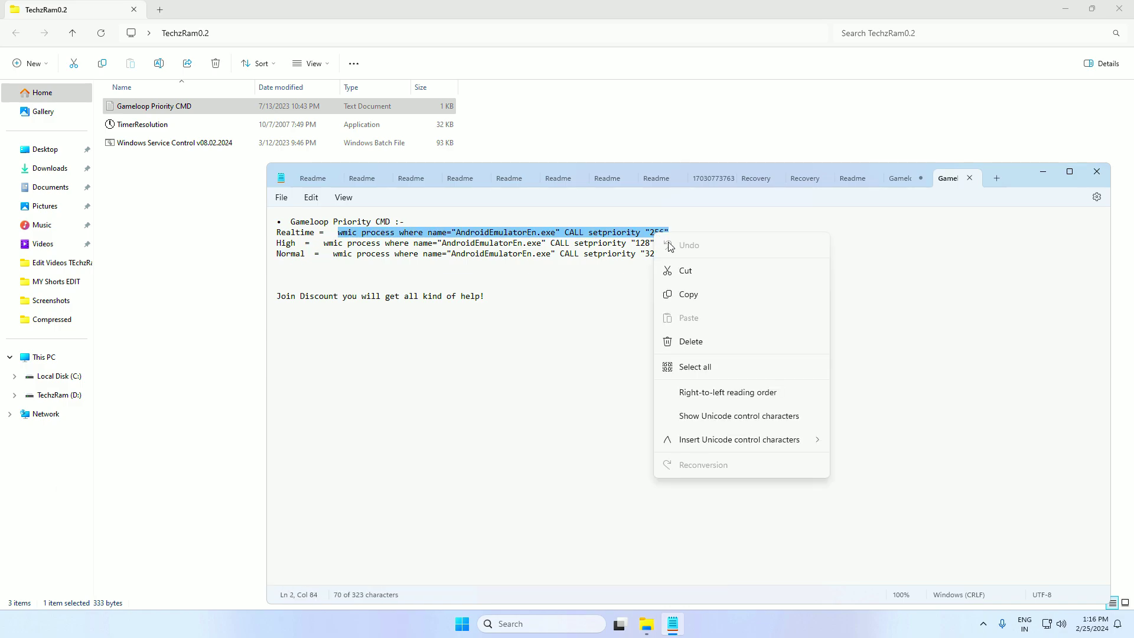
click(689, 295)
click(1119, 7)
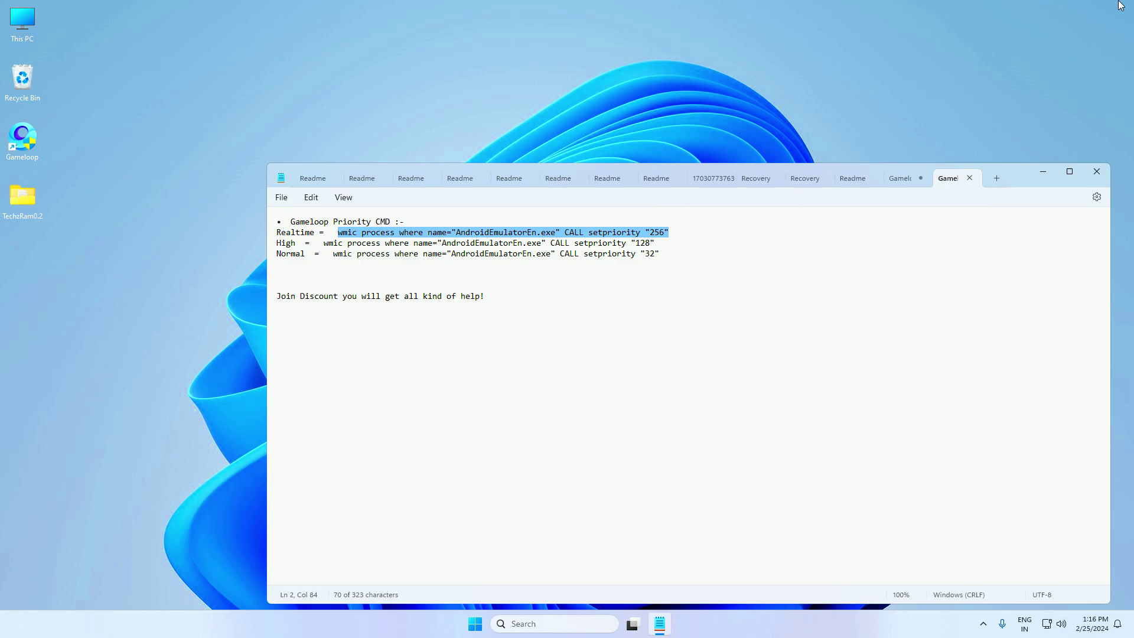
click(1097, 172)
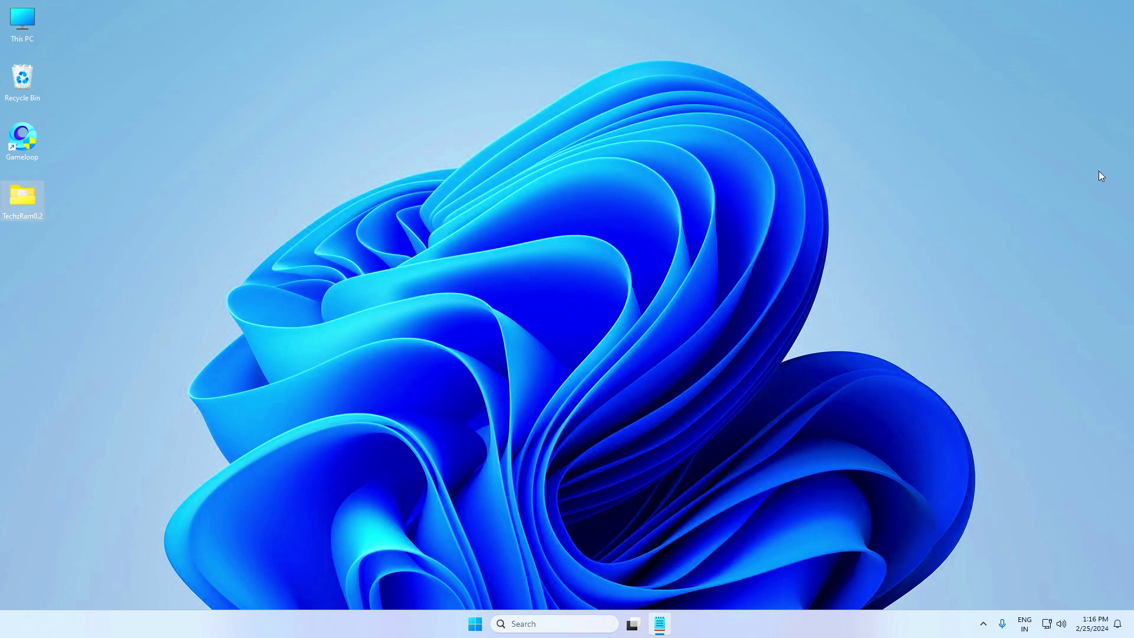
Step: Launch GameLoop from the desktop, allow it to make changes to the device, and minimize the emulator window
double_click(22, 139)
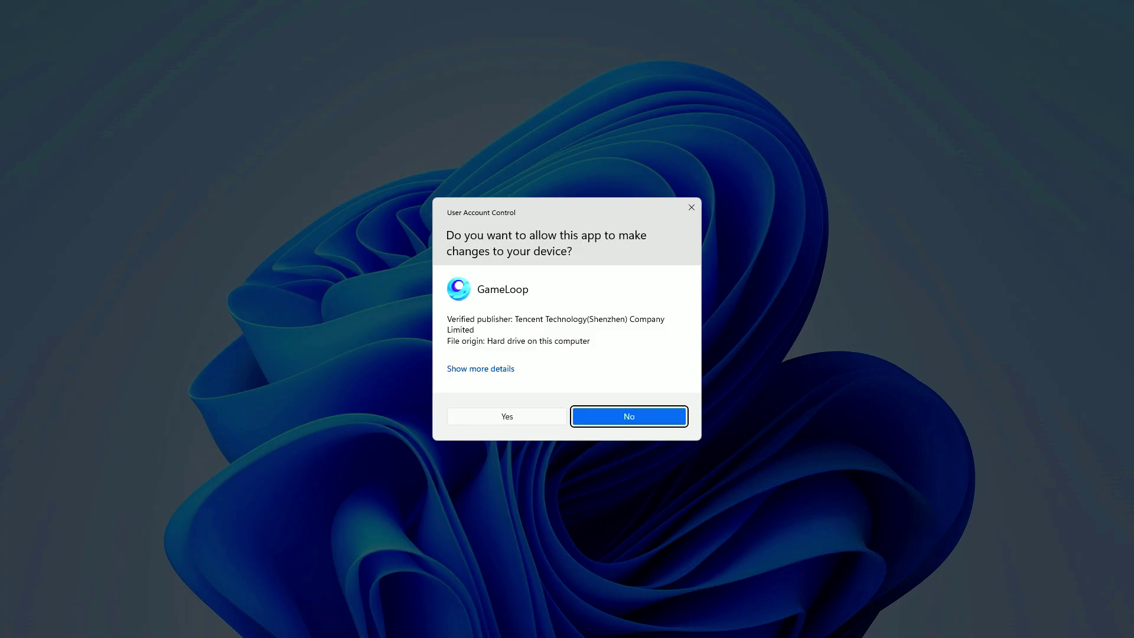
click(628, 416)
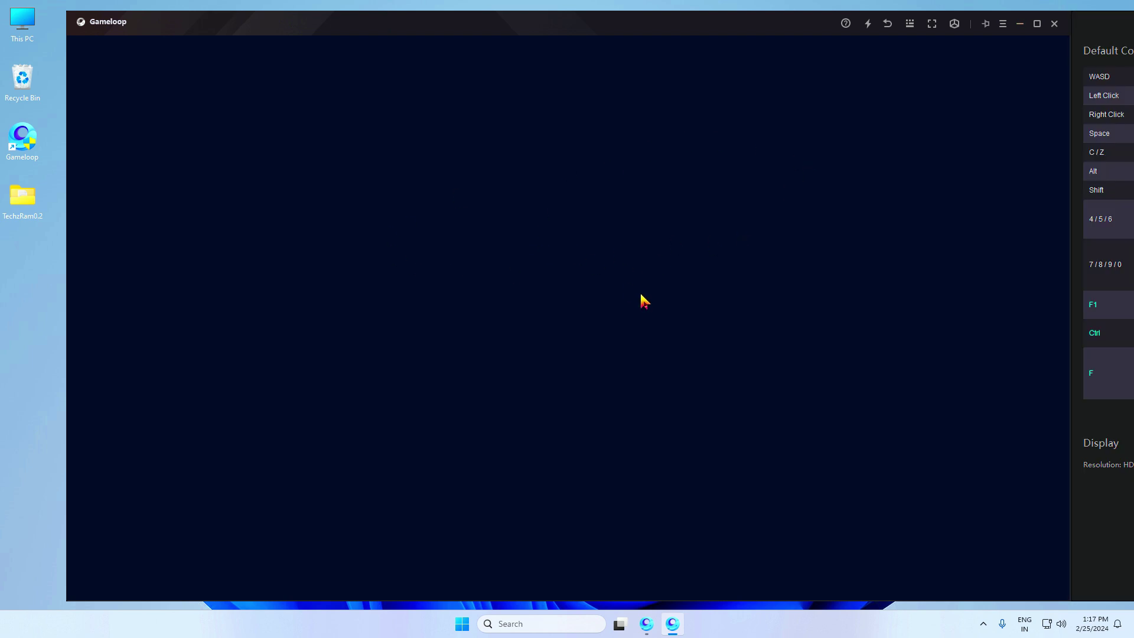
click(1021, 23)
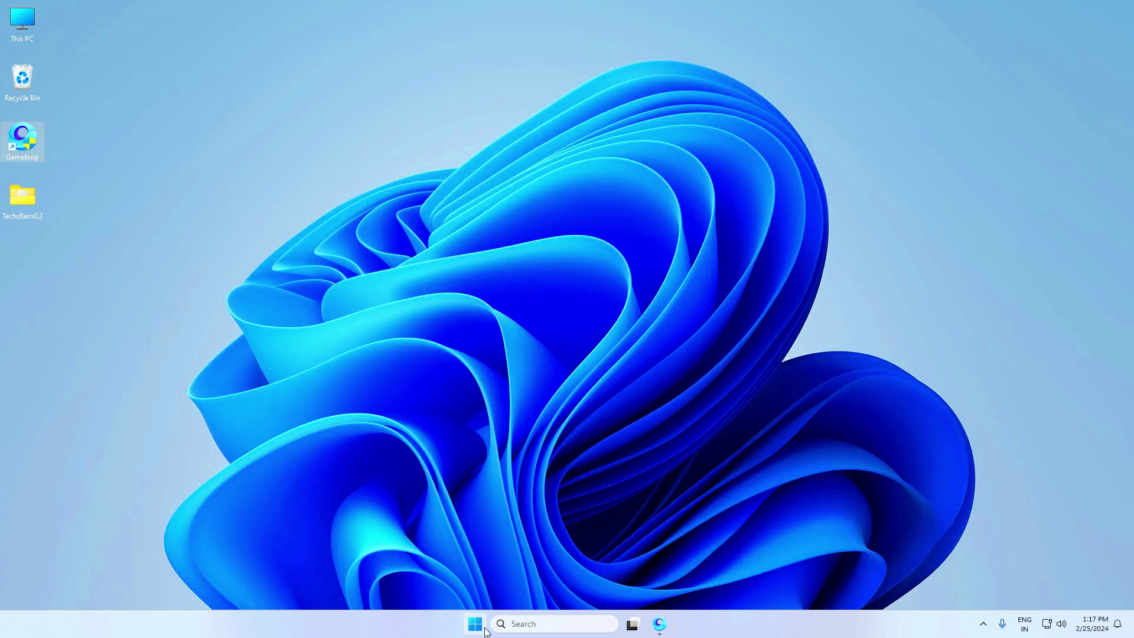
Step: Run wmic process where name="AndroidEmulatorEn.exe" CALL setpriority "256" in Command Prompt, check the output, and close the window
click(513, 624)
text(c)
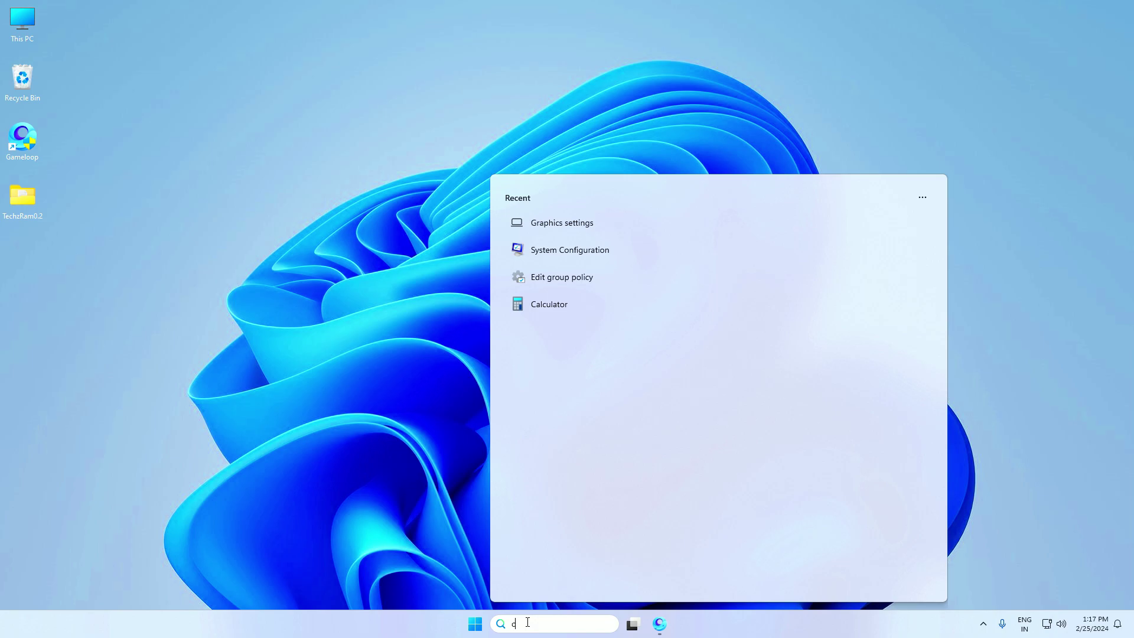
click(546, 364)
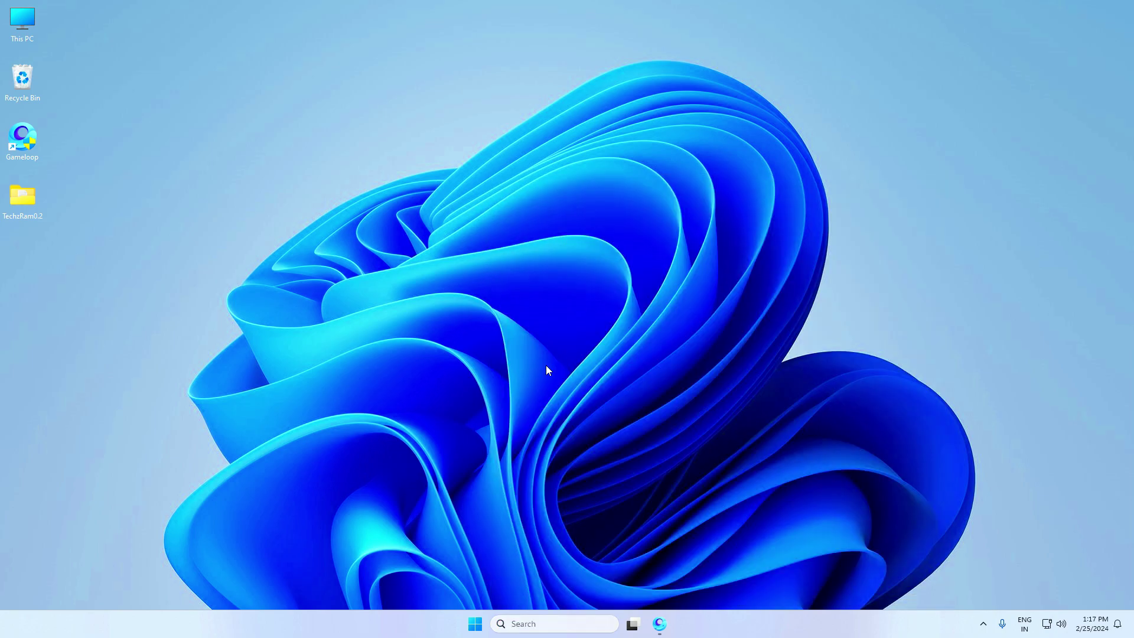
right_click(175, 155)
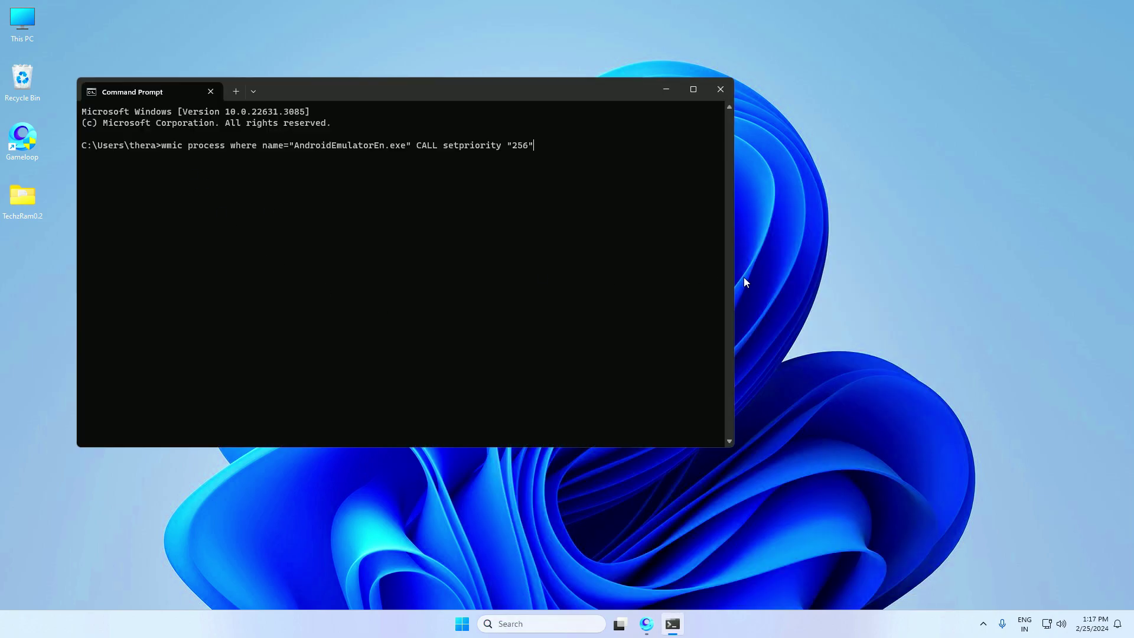
key(Return)
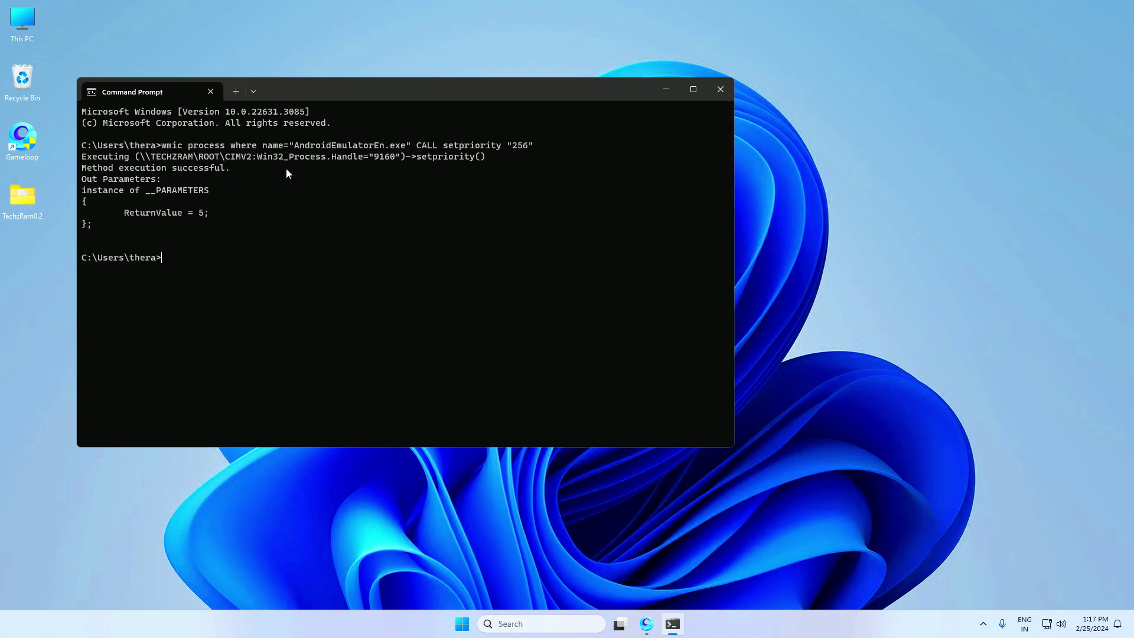
drag(211, 161, 548, 170)
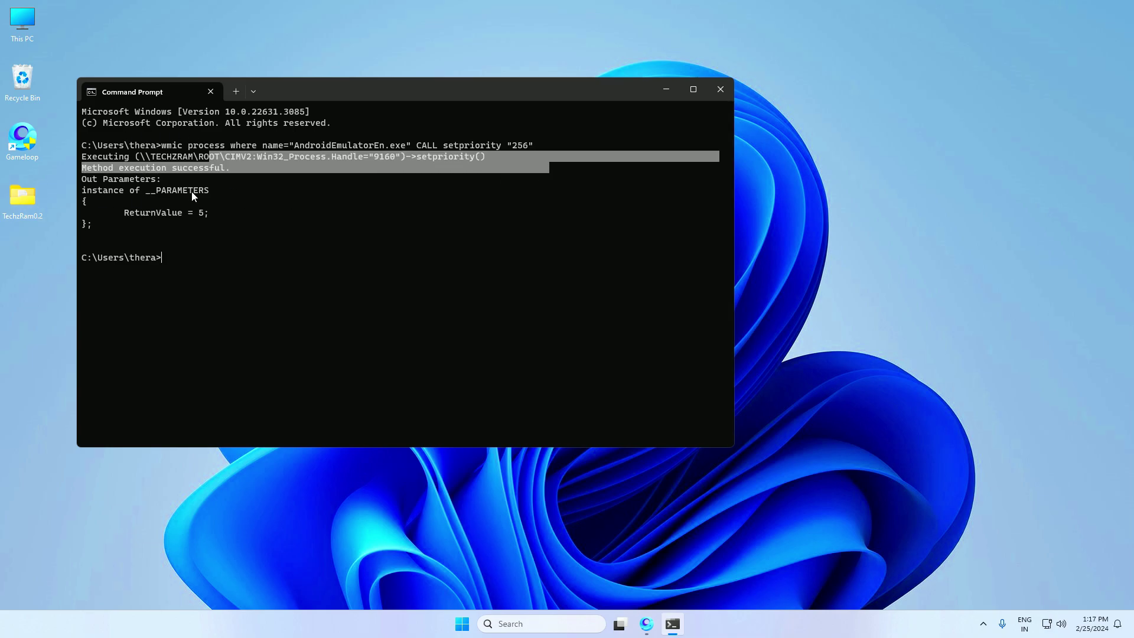
click(173, 185)
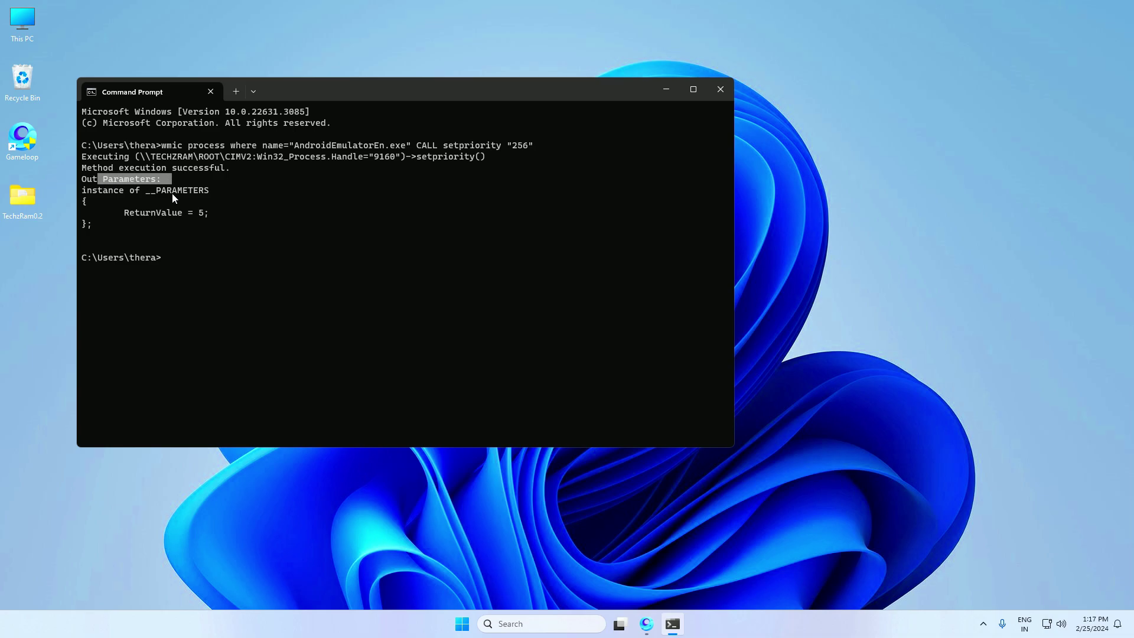
click(719, 92)
Step: Check and minimize the GameLoop window, and copy the TimerResolution application from the TechzRam0.2 folder to the desktop
click(659, 625)
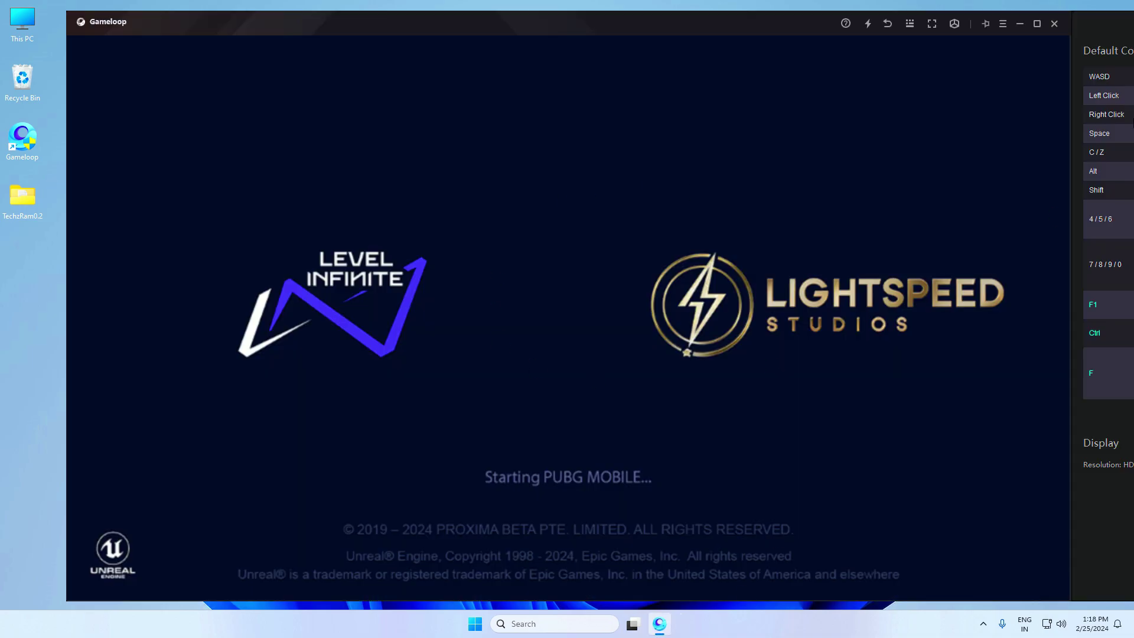
click(1021, 24)
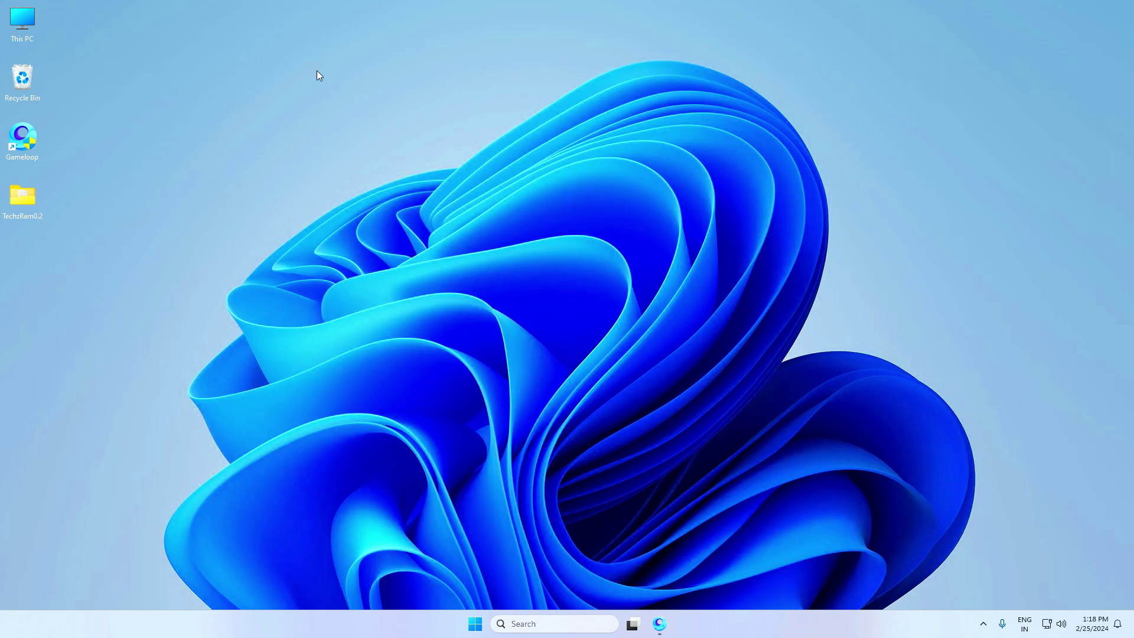
double_click(34, 202)
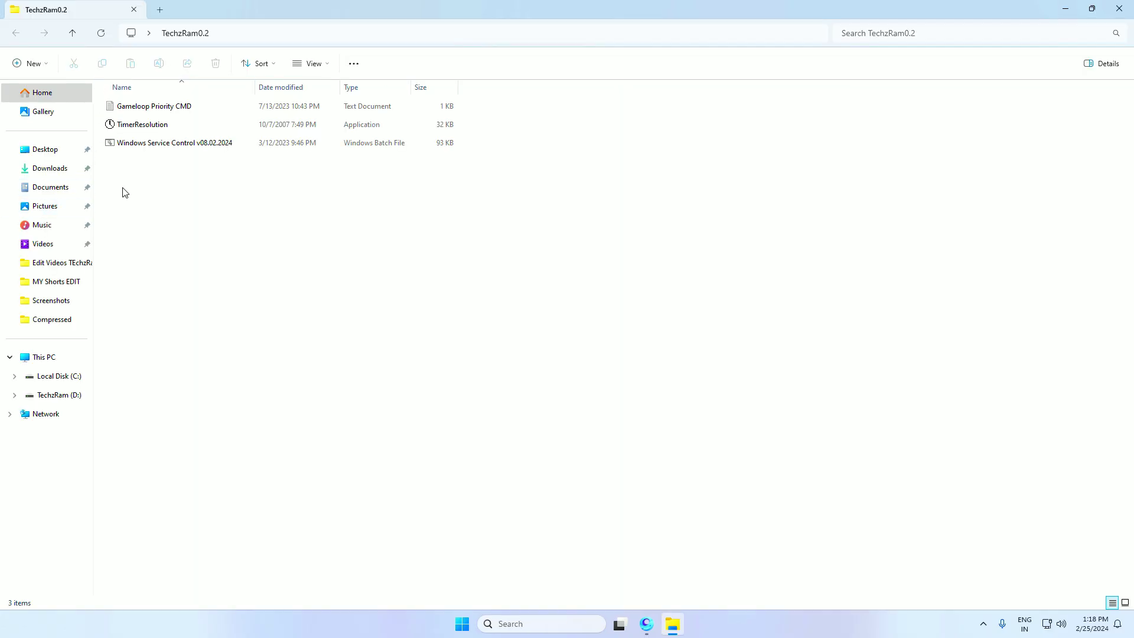
click(125, 129)
right_click(125, 129)
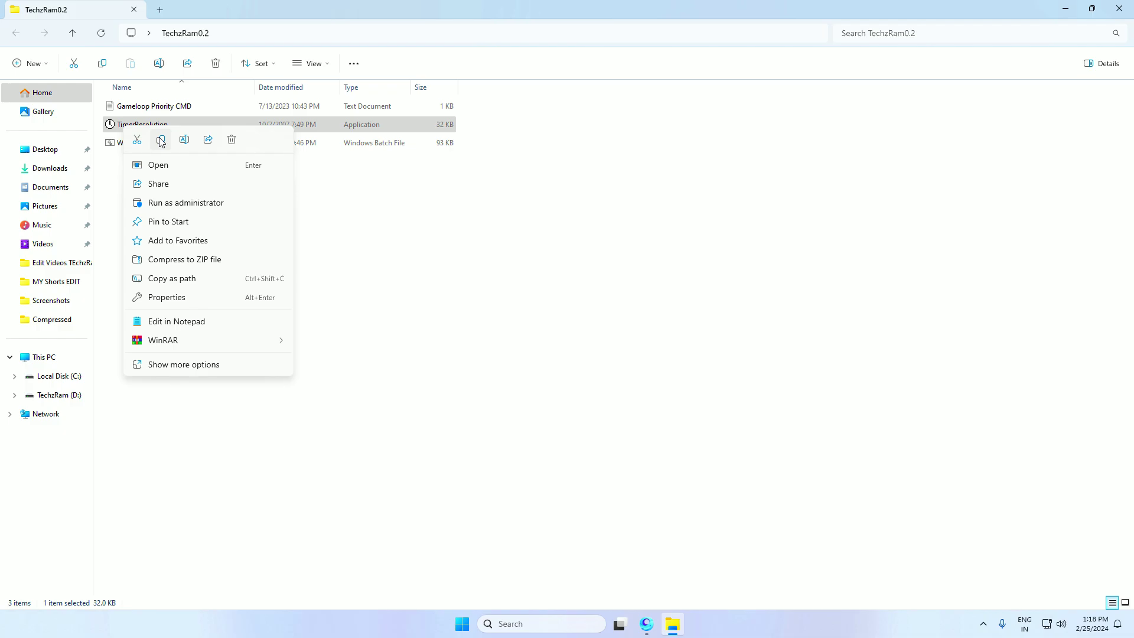
click(160, 139)
click(1062, 10)
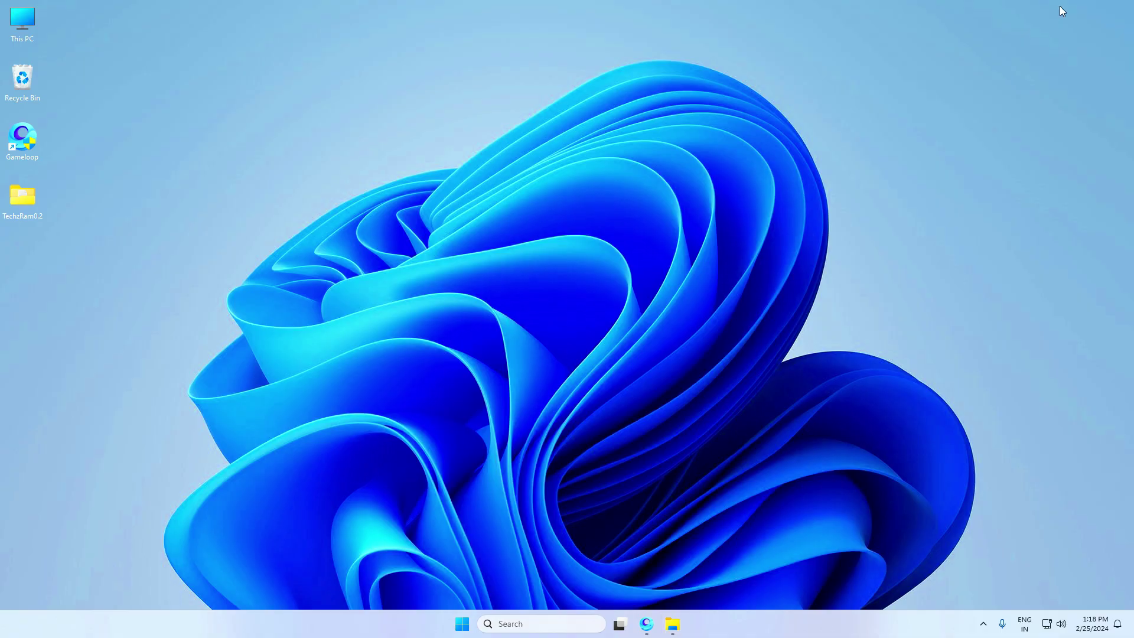
right_click(49, 246)
click(57, 258)
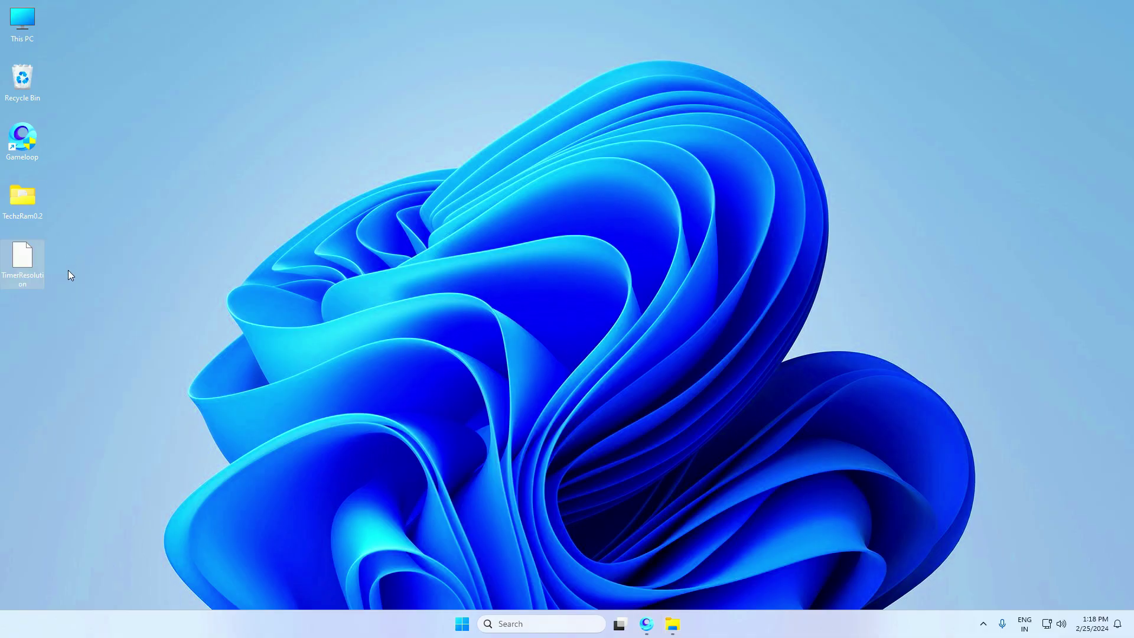
Step: Run TimerResolution from the desktop as administrator, allow it to make changes, and minimize the Set Timer Resolution window
right_click(24, 258)
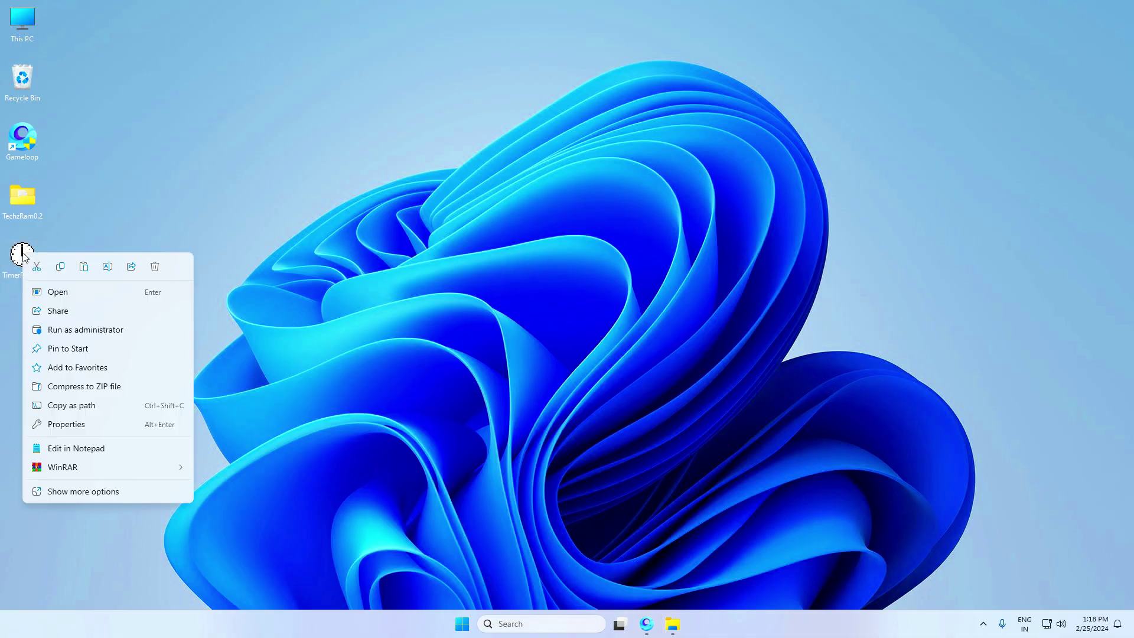
click(69, 330)
key(Return)
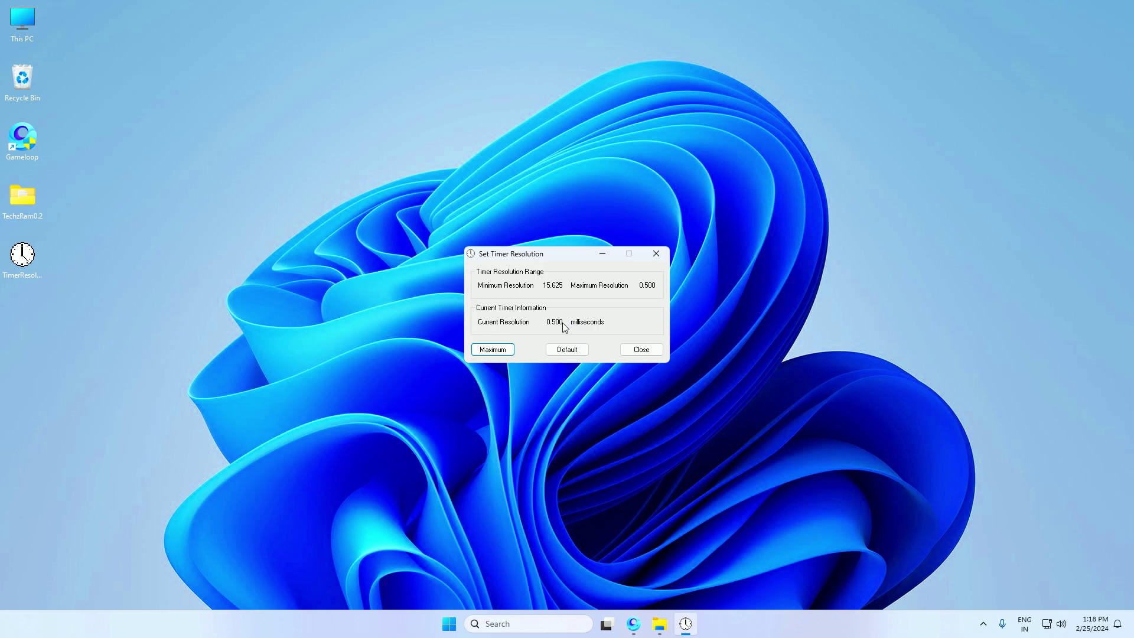
click(602, 254)
Step: Copy the Windows Service Control v08.02.2024 batch file from the TechzRam0.2 folder to the desktop and close the folder window
click(659, 623)
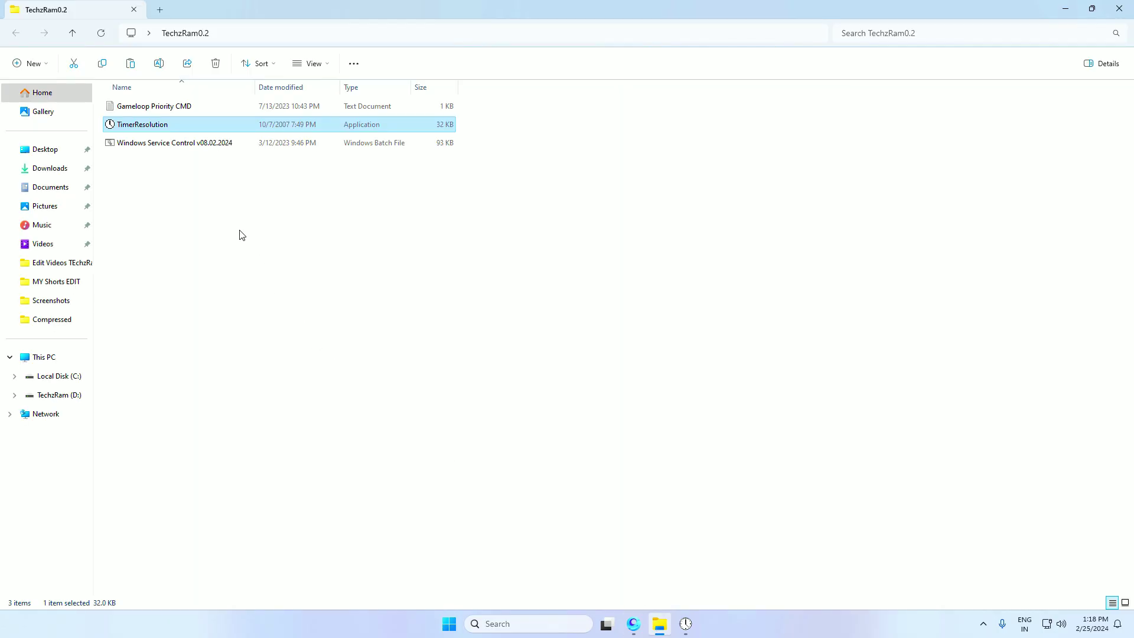
click(151, 144)
right_click(152, 145)
click(187, 155)
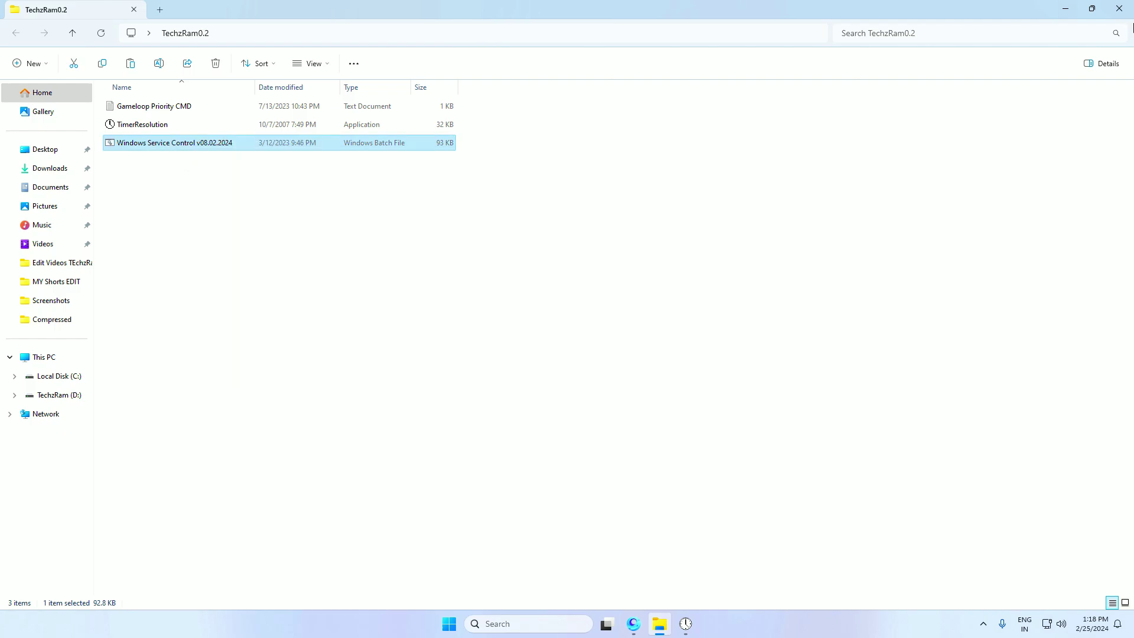
key(alt+F4)
right_click(52, 352)
click(66, 367)
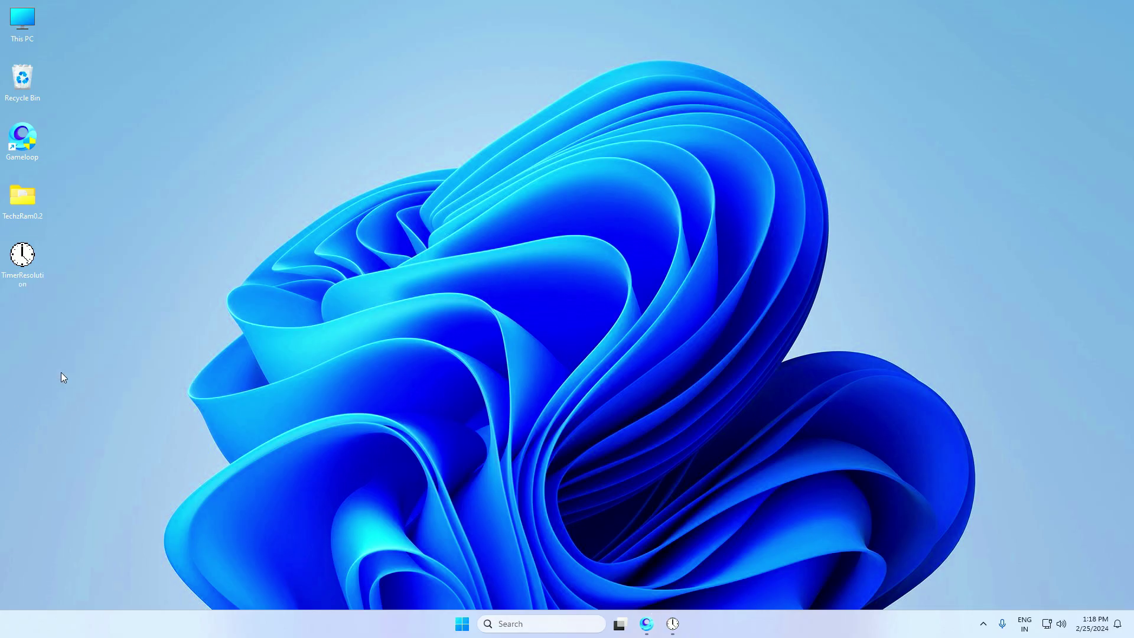
Step: Run the Windows Service Control batch file from the desktop as administrator and allow it to make changes to the device
right_click(33, 308)
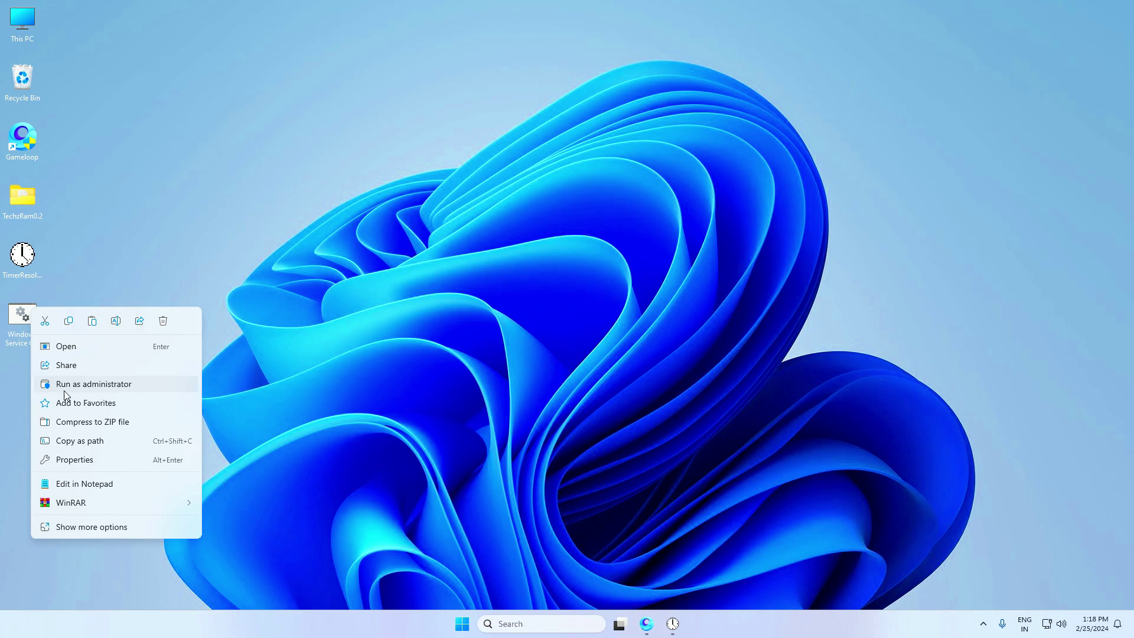
click(110, 384)
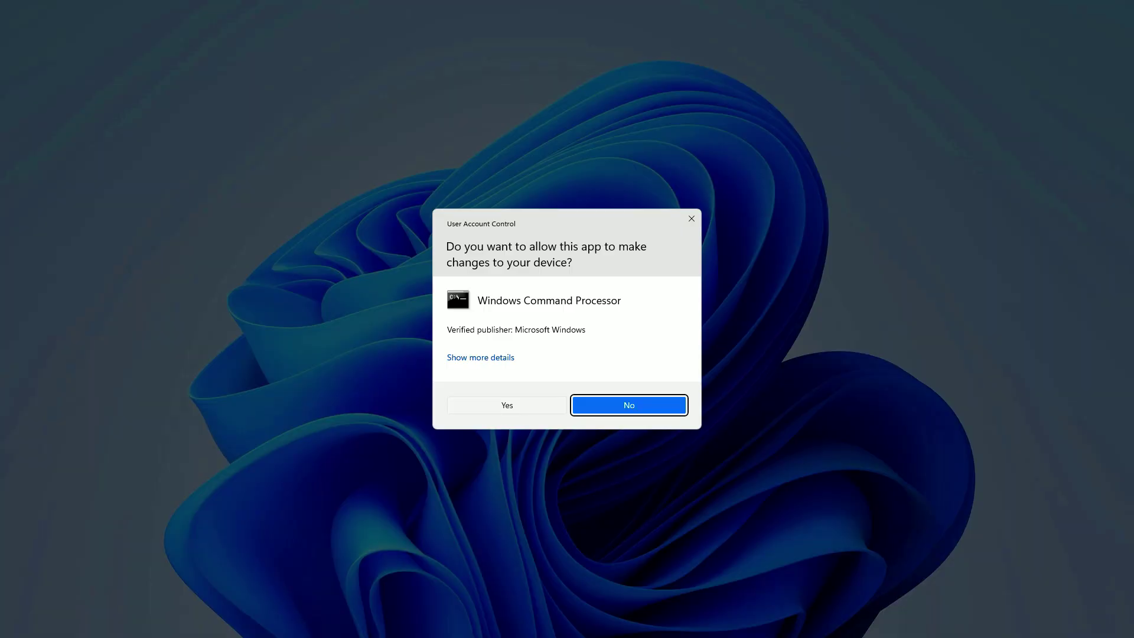
click(593, 406)
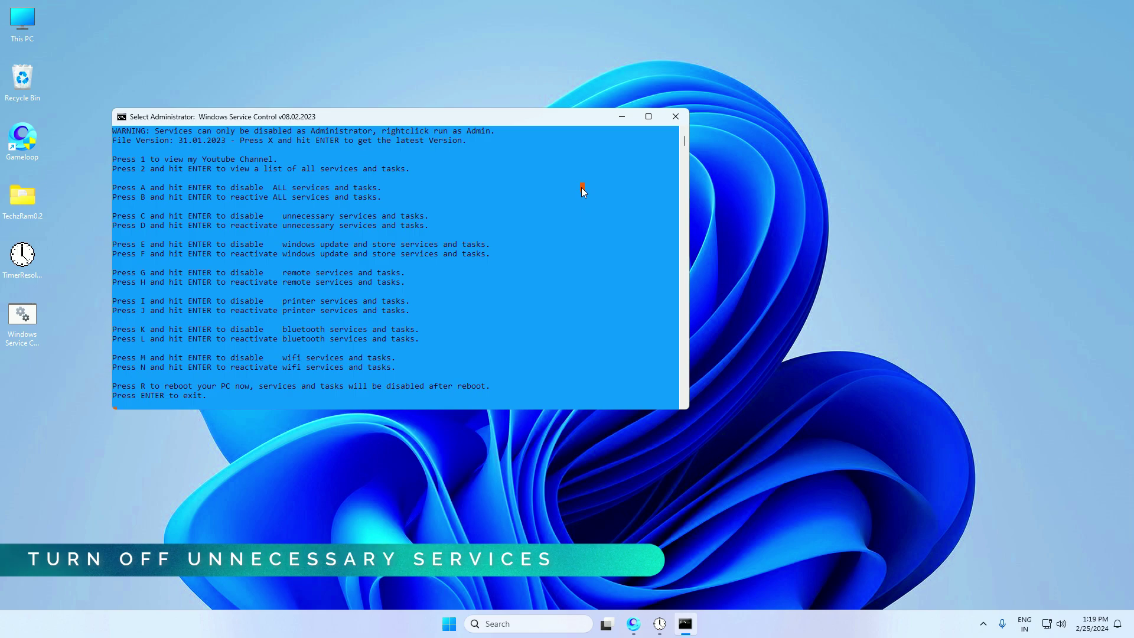
Step: Review the first Windows Service Control options and run option A to disable all services and tasks
drag(140, 159, 284, 170)
click(496, 170)
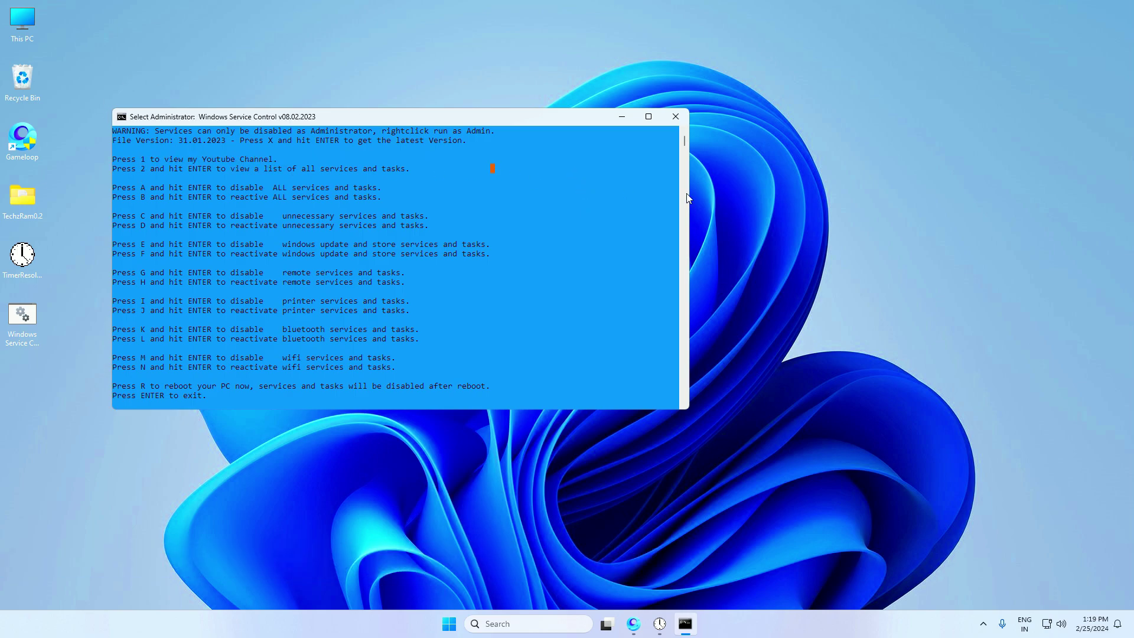
drag(73, 188, 571, 204)
click(77, 190)
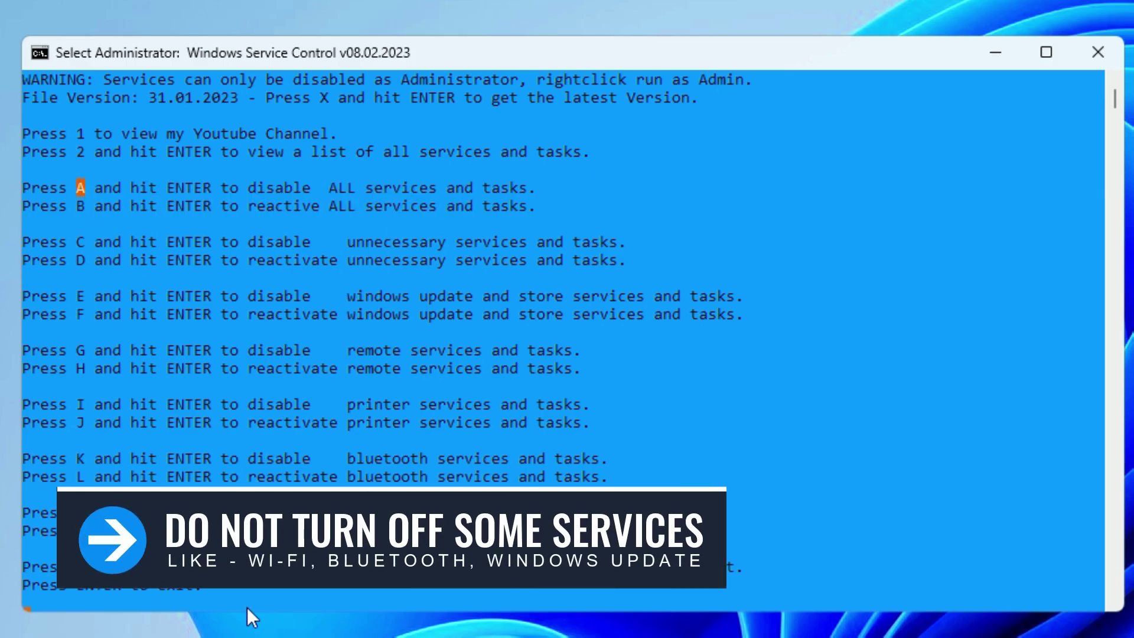
text(A)
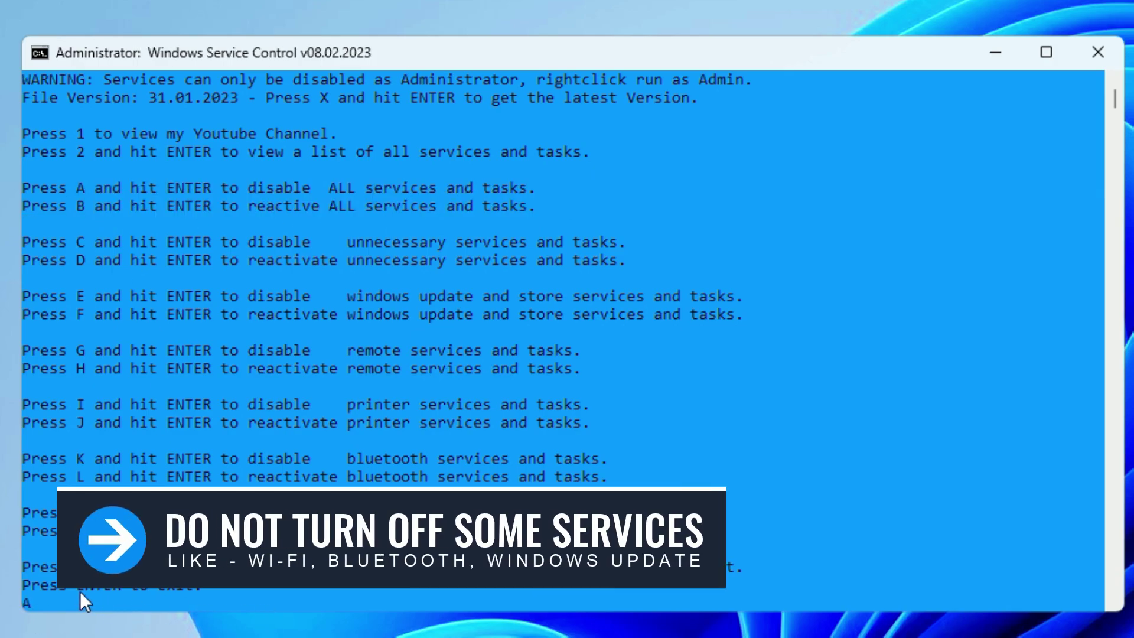
click(34, 604)
key(Return)
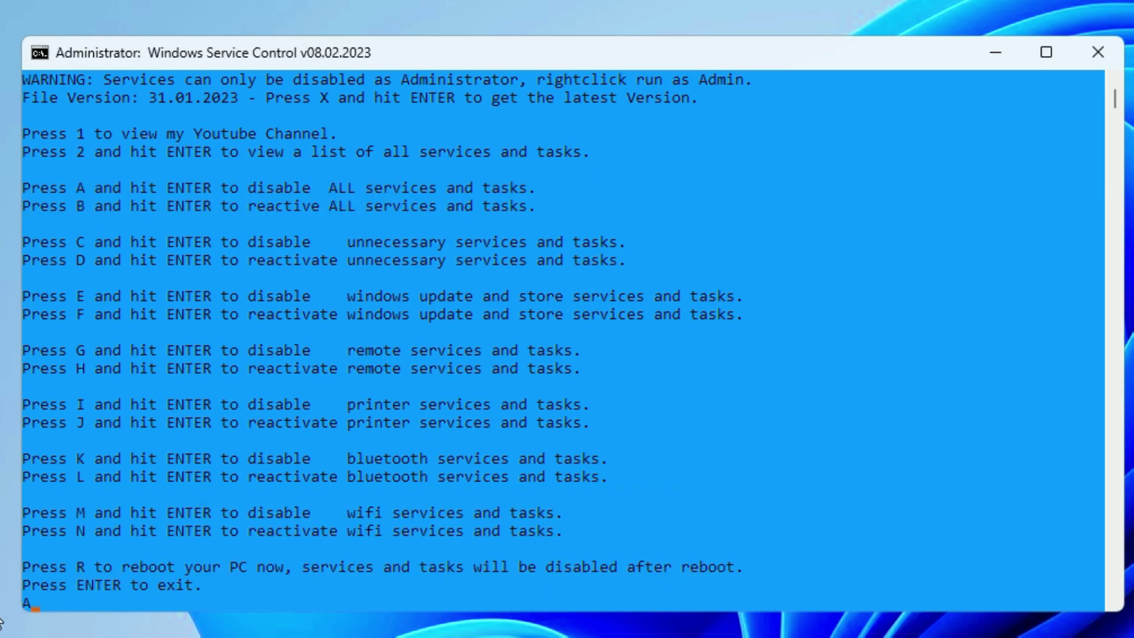
click(62, 601)
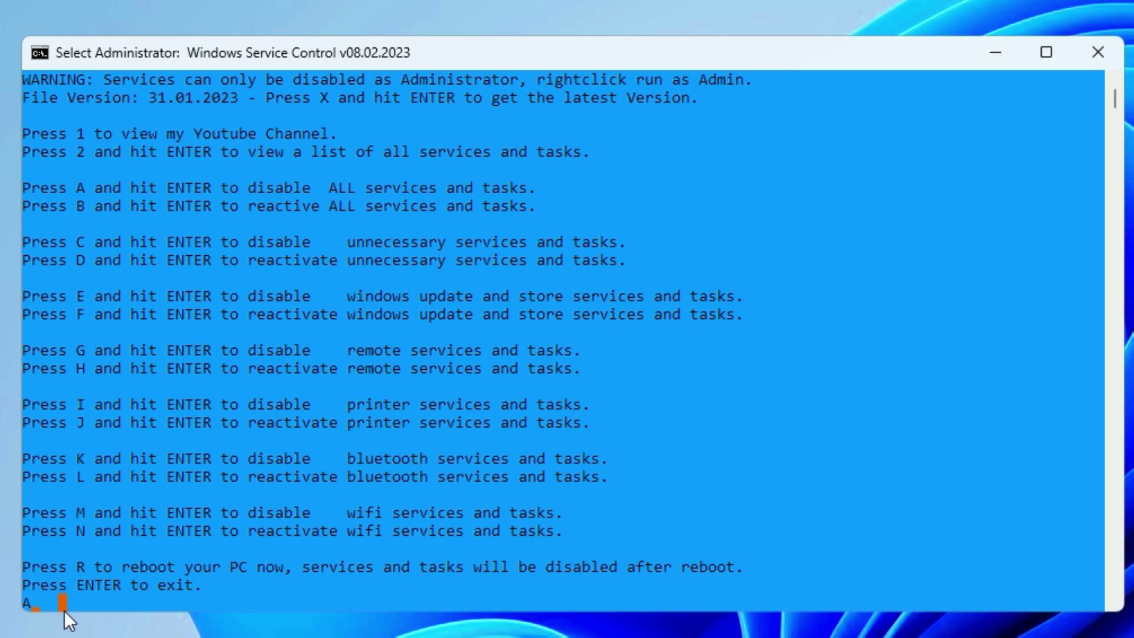
key(BackSpace)
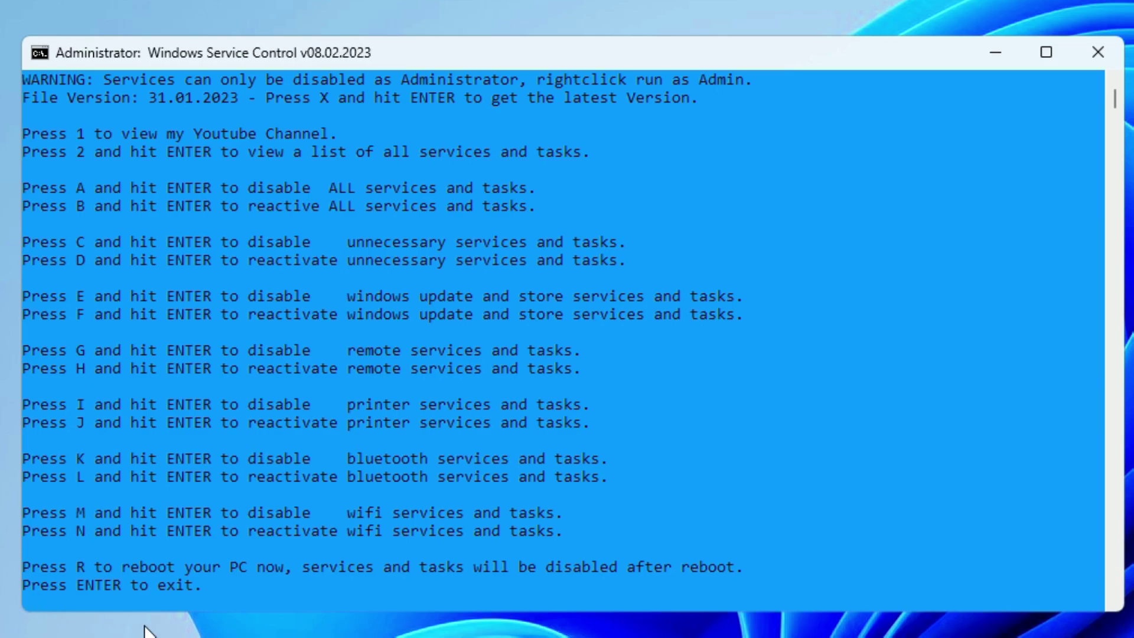
text(A)
key(Return)
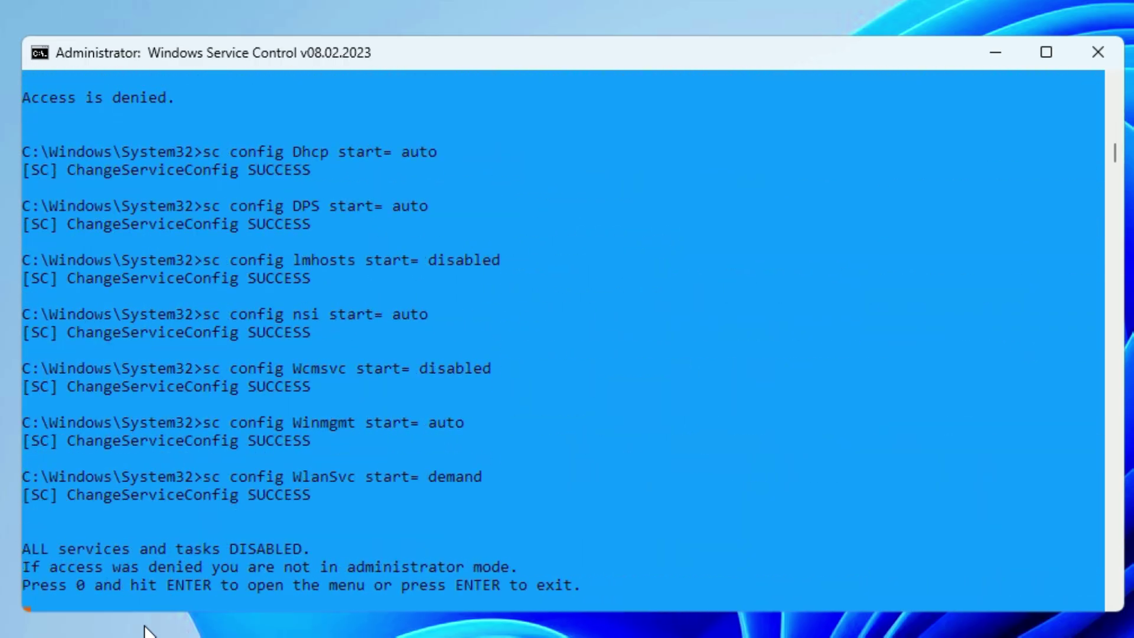
Step: Enter 0 to return to the main menu of Windows Service Control after checking the exit instructions
text(0)
drag(74, 584, 111, 591)
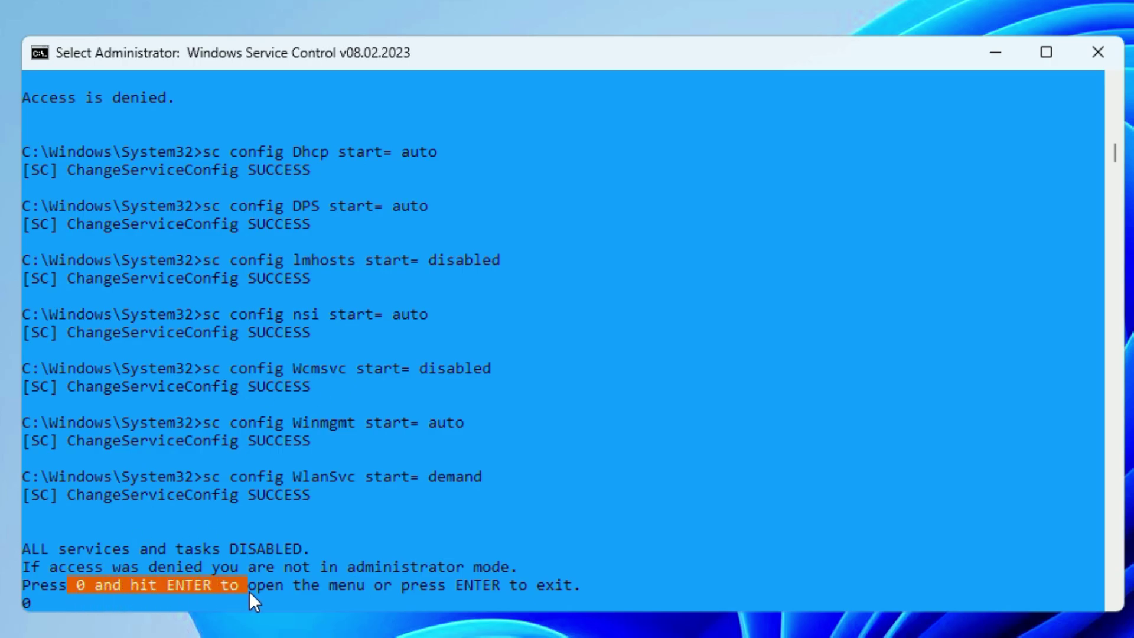
drag(250, 592, 395, 598)
drag(540, 596, 552, 587)
click(692, 567)
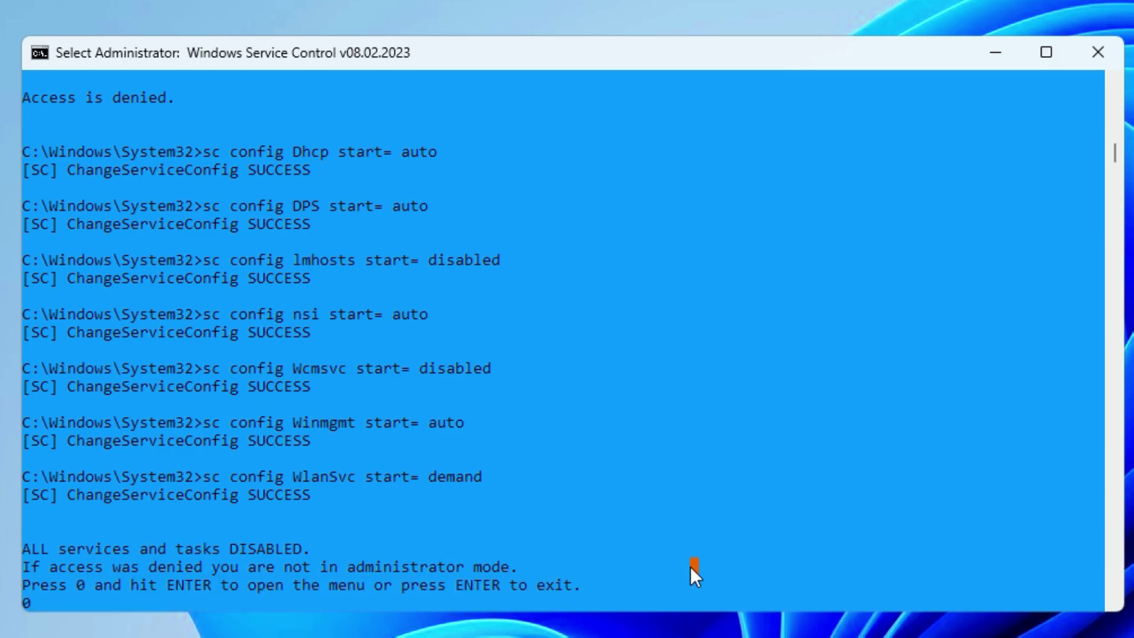
key(Return)
key(Return)
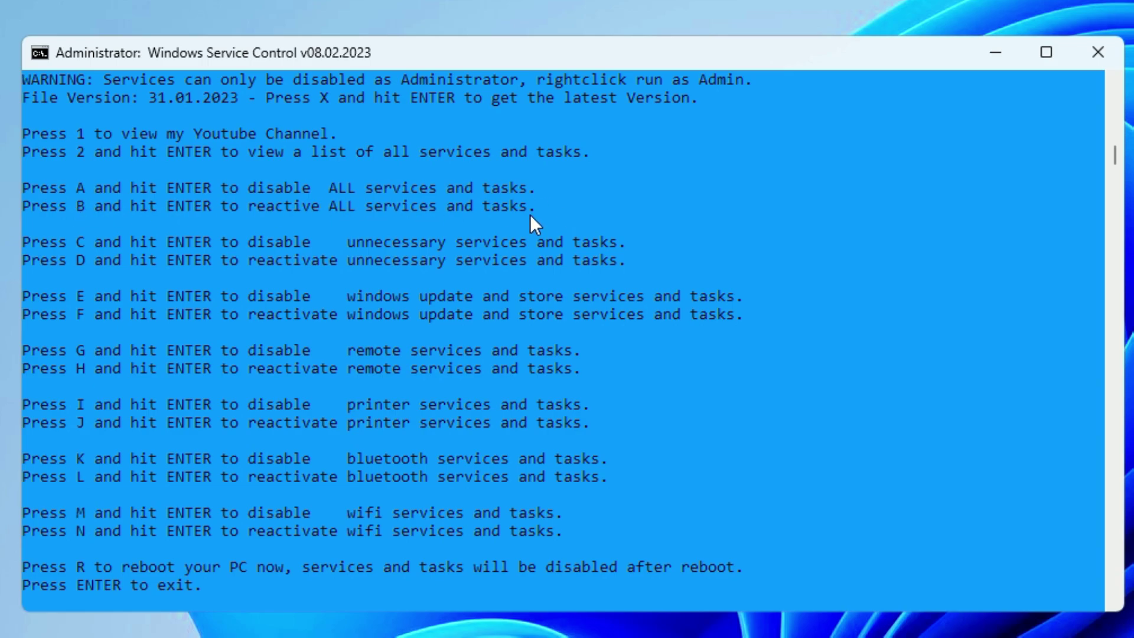
Step: Examine the menu options for reactivating all services and for disabling unnecessary, Windows update and store, and remote services
drag(78, 206, 86, 207)
drag(193, 204, 315, 214)
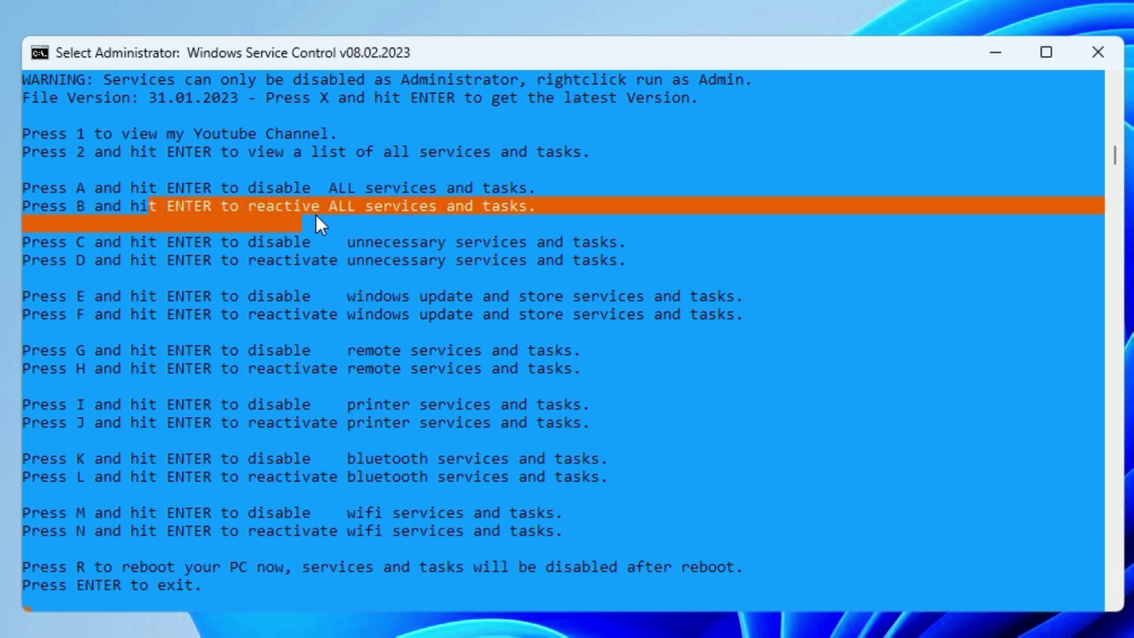
right_click(397, 214)
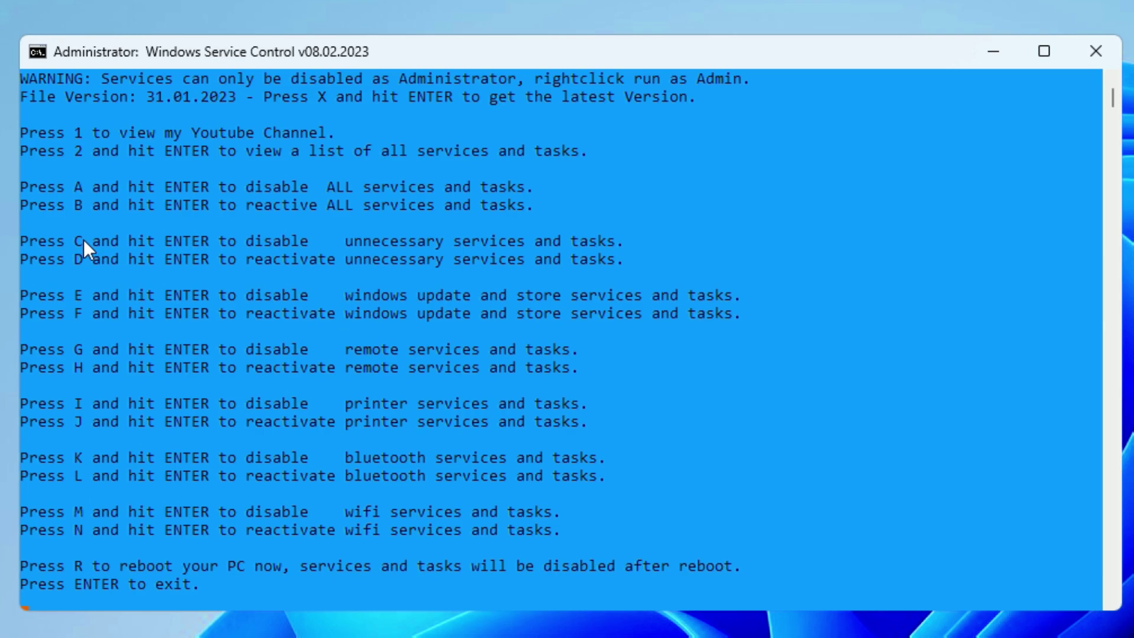
drag(74, 248, 376, 252)
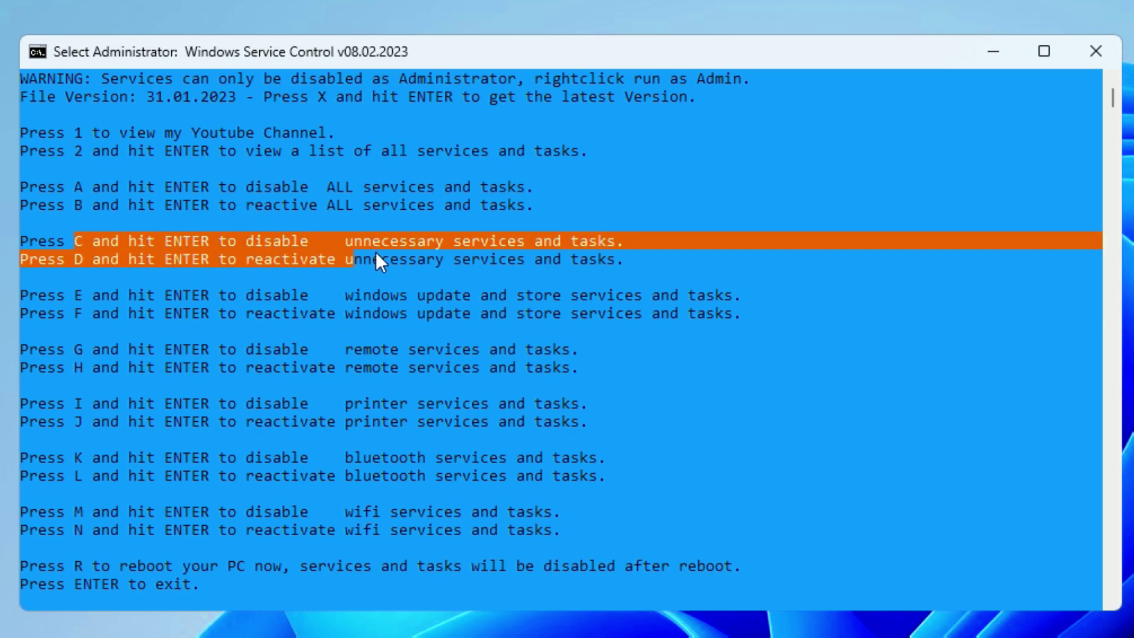
click(735, 254)
drag(97, 292, 732, 305)
drag(39, 349, 717, 339)
Step: Run option G to disable remote services and tasks, and return to the main menu with option 0
click(77, 350)
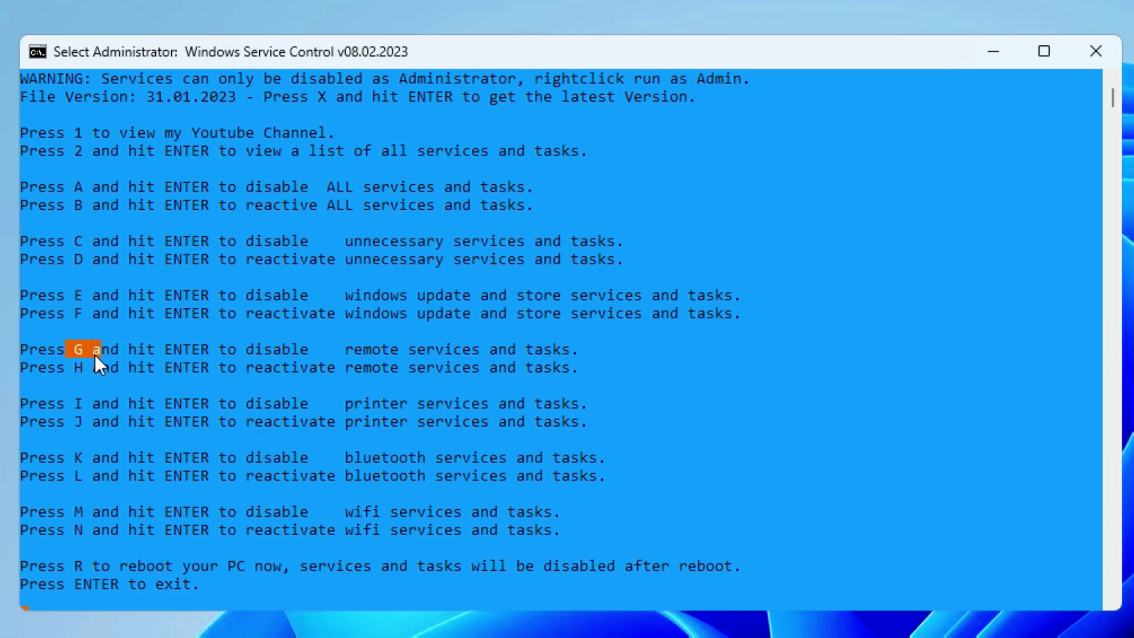
key(ctrl+g)
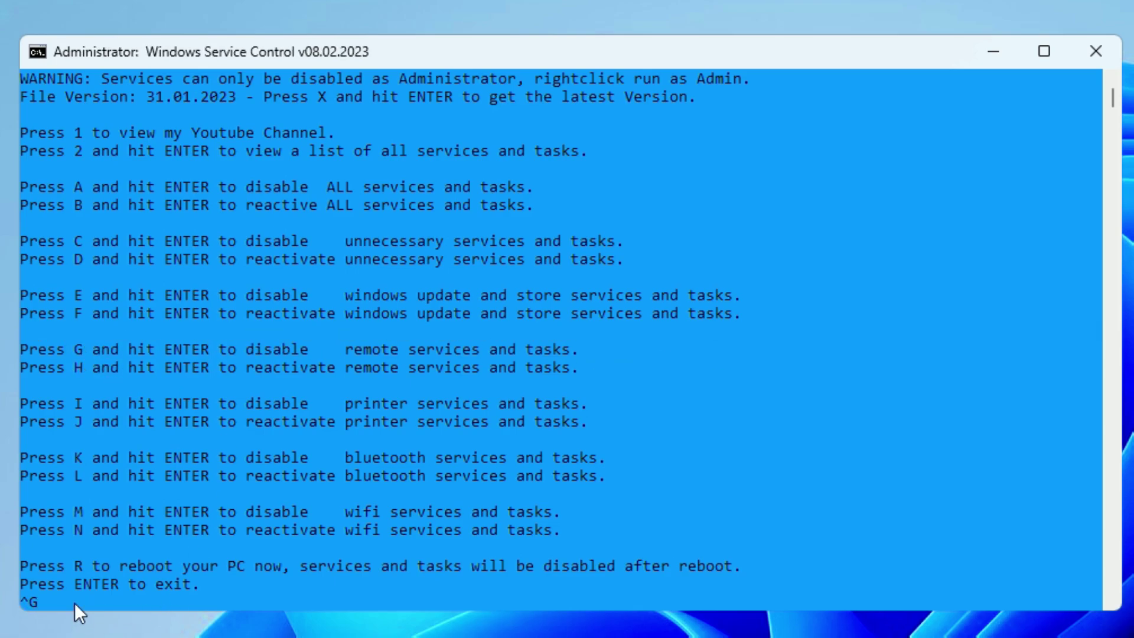
key(BackSpace)
text(G)
key(Return)
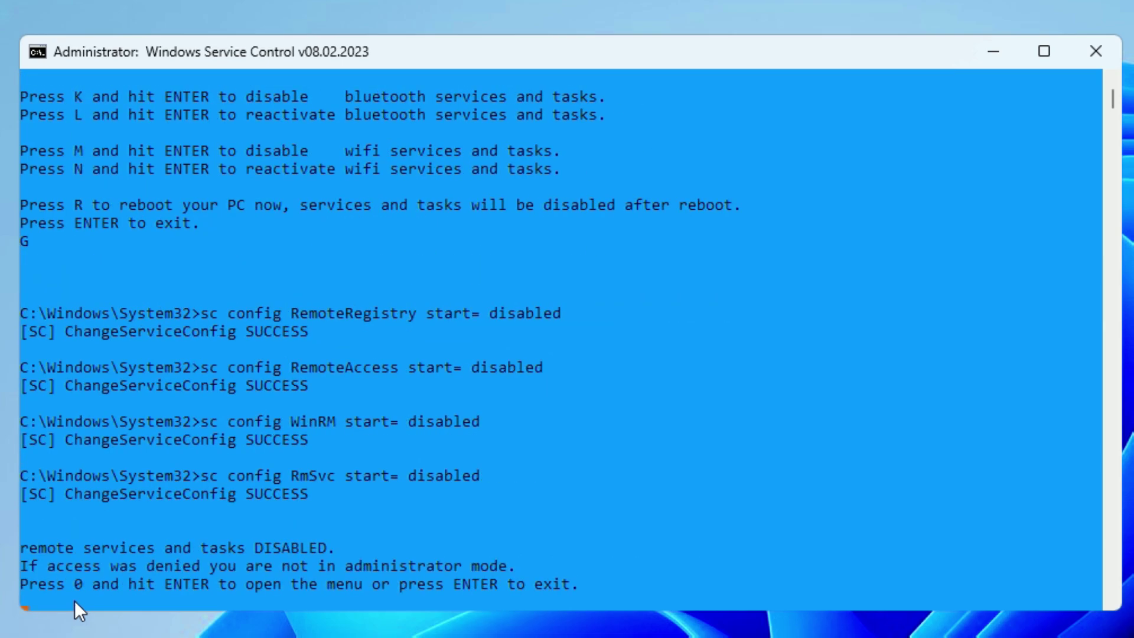
text(0)
key(Return)
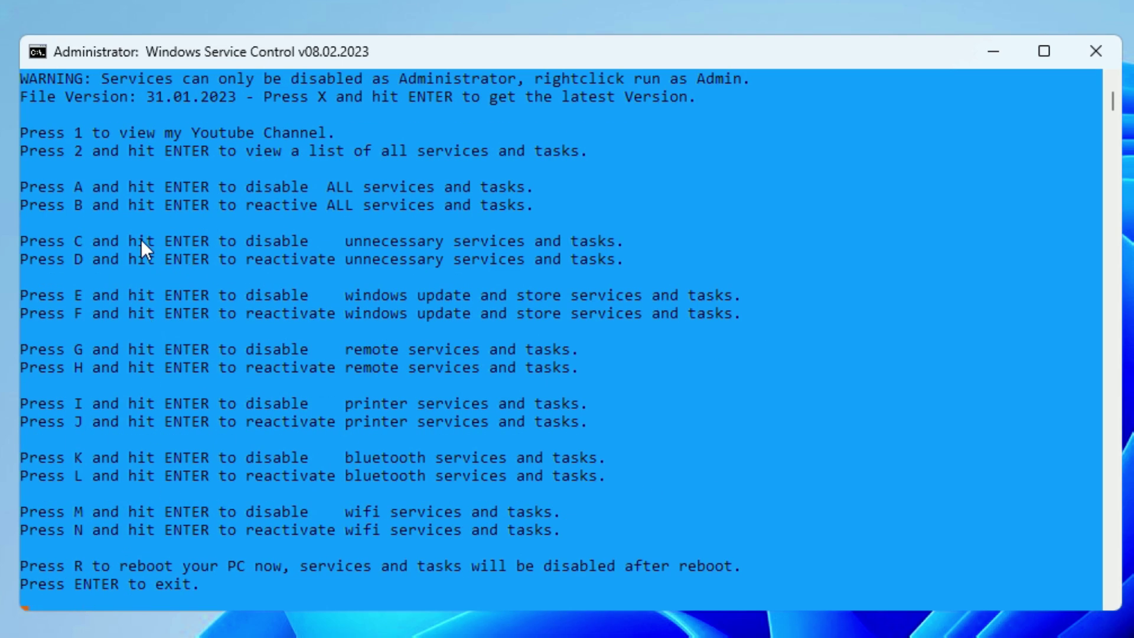
Step: Go through the menu's disable options for unnecessary, Windows update and store, and remote services
drag(156, 241, 431, 243)
drag(133, 285, 562, 295)
click(250, 347)
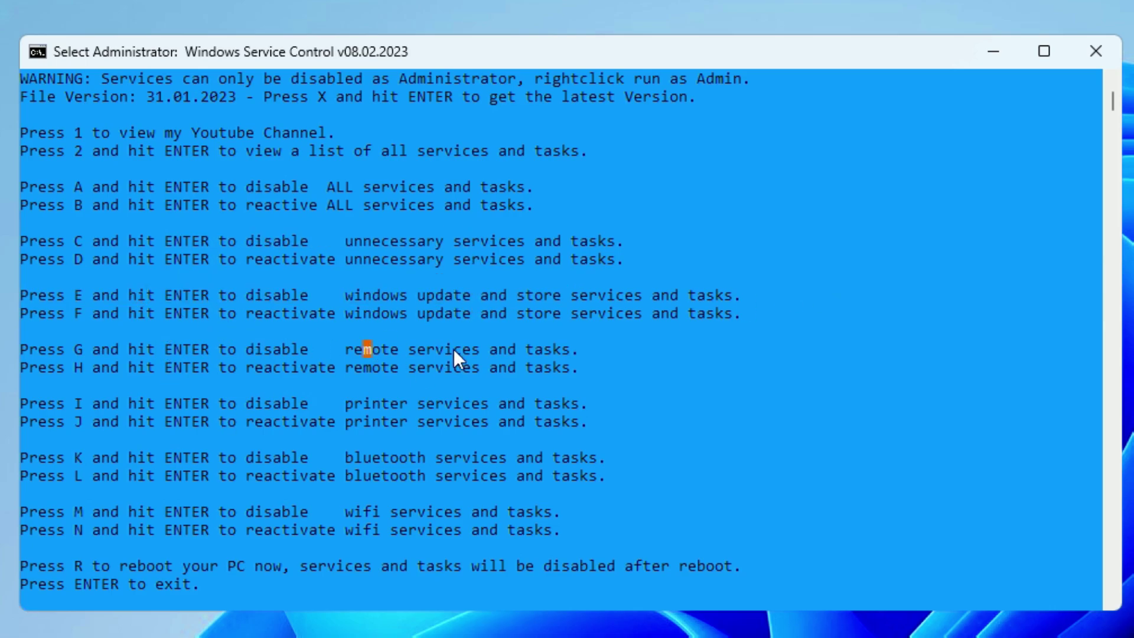